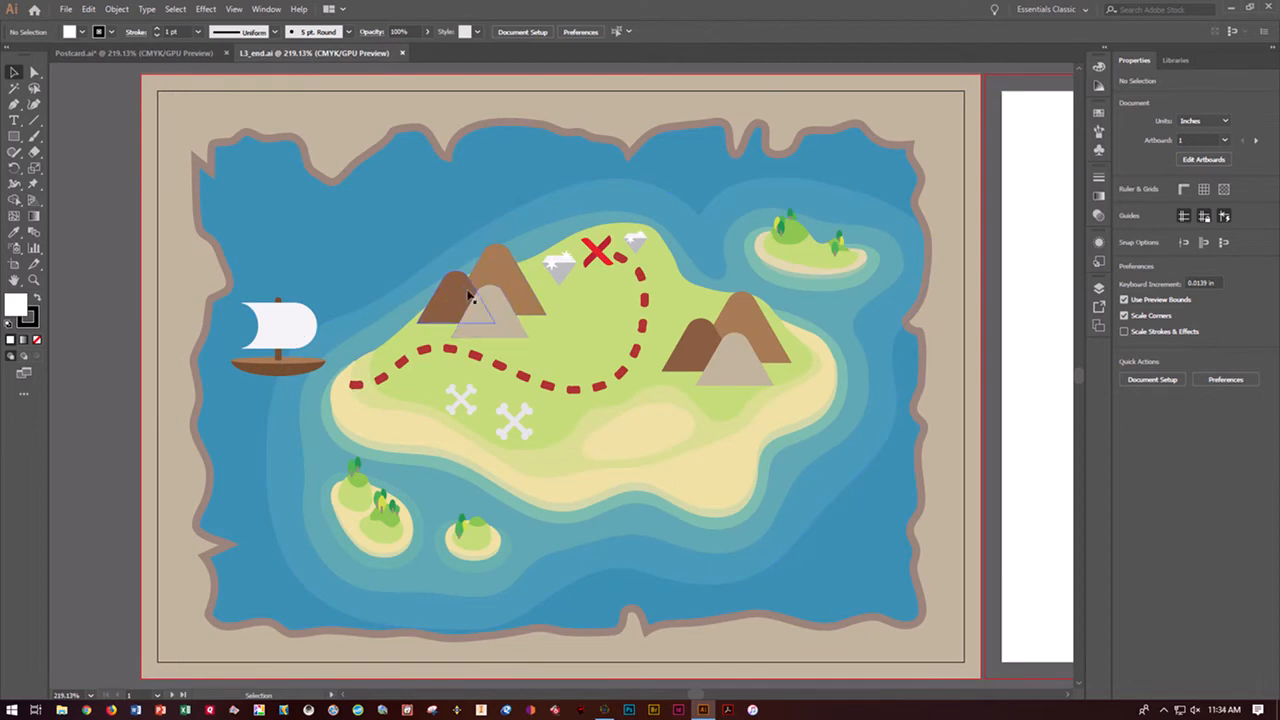
Stretch the gray triangle in Postcard.ai to about 1.72 in wide and 1.22 in high
left_click(173, 54)
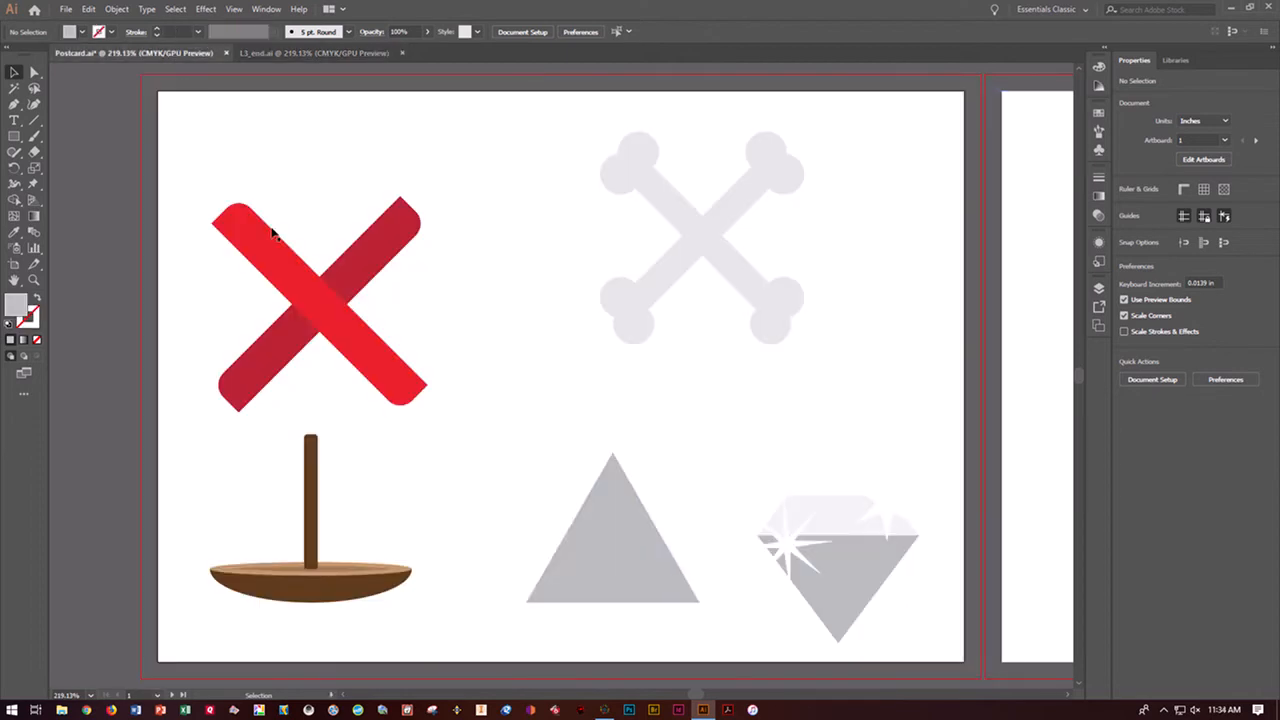
left_click(594, 568)
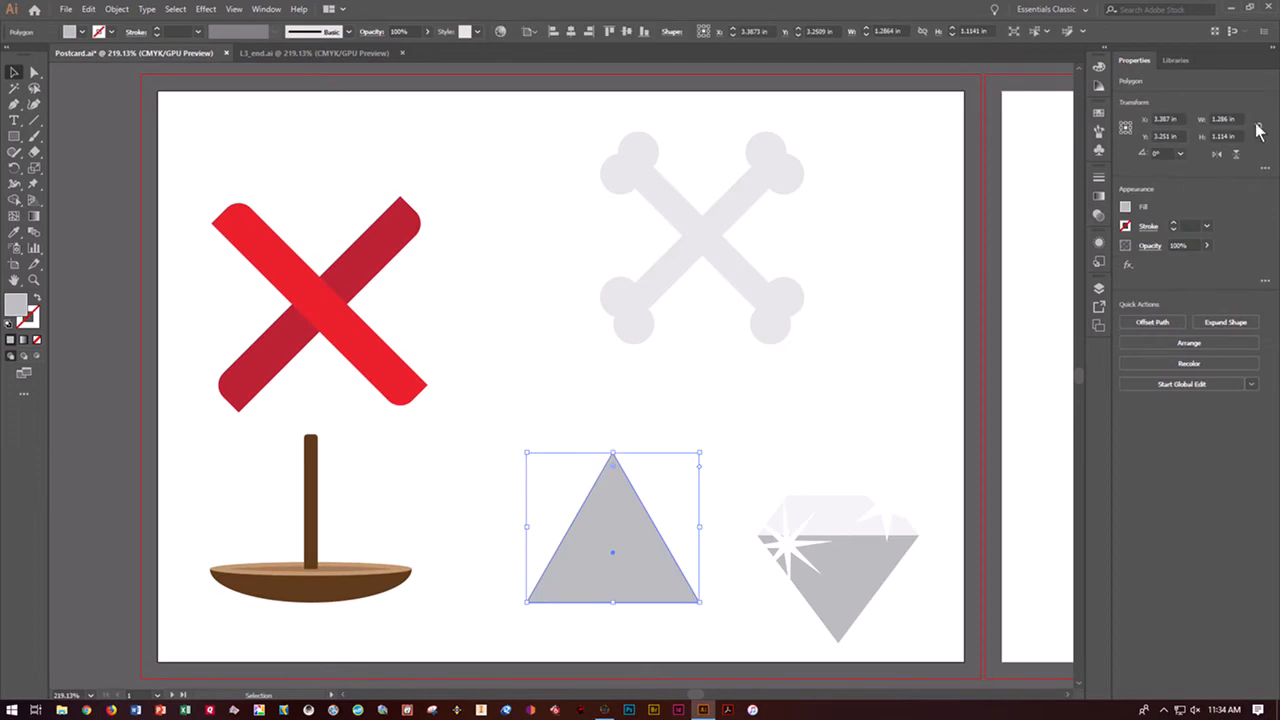
left_click(1265, 168)
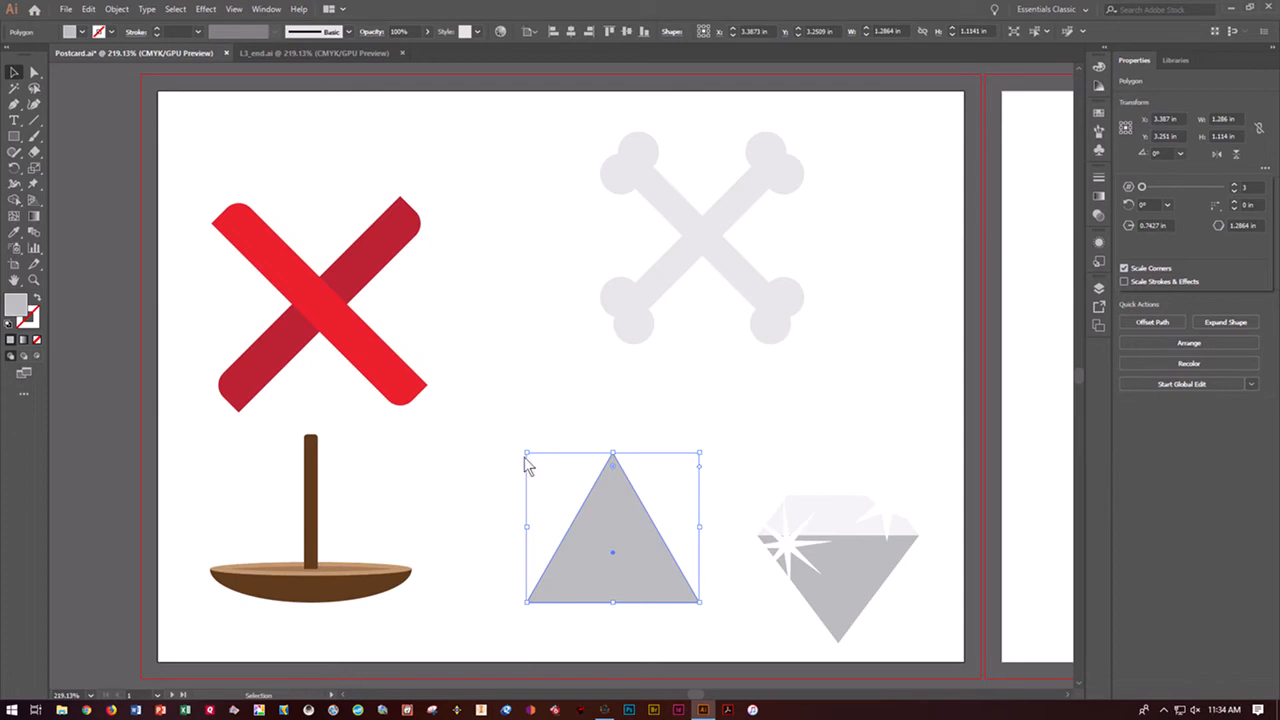
left_click_drag(528, 454, 467, 437)
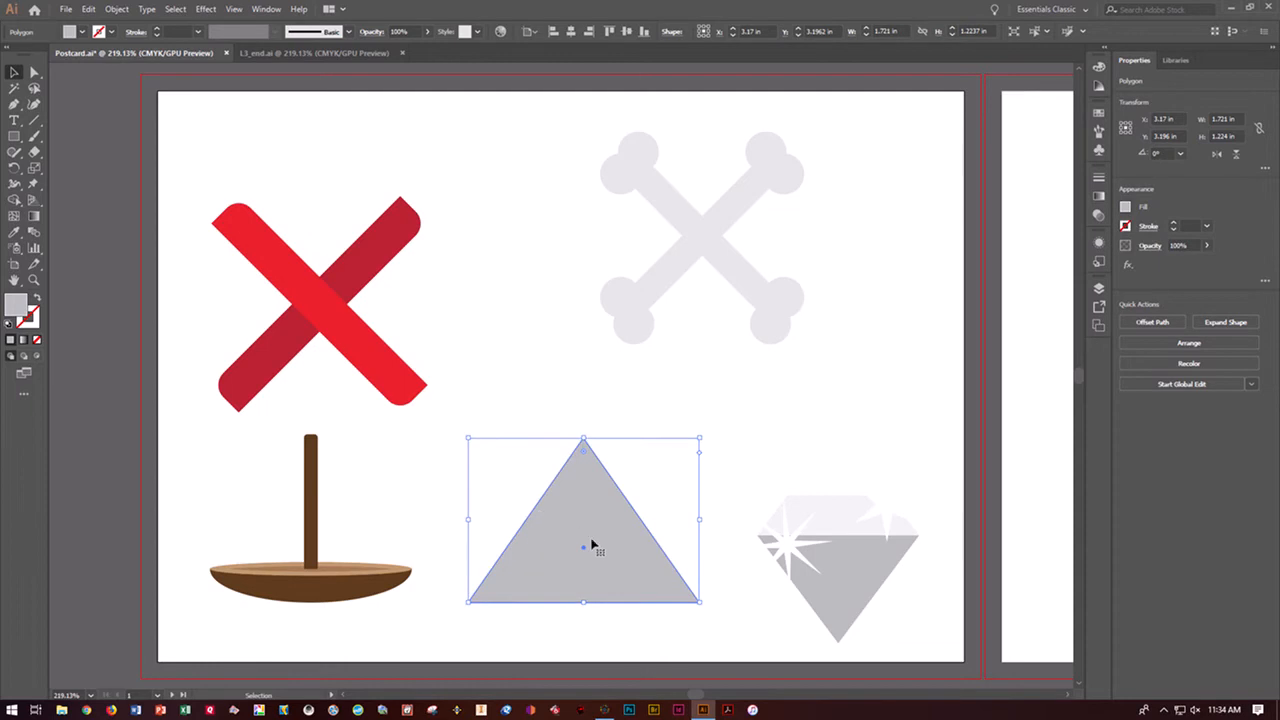
Make all sides of the stretched triangle equal in length
left_click(1264, 169)
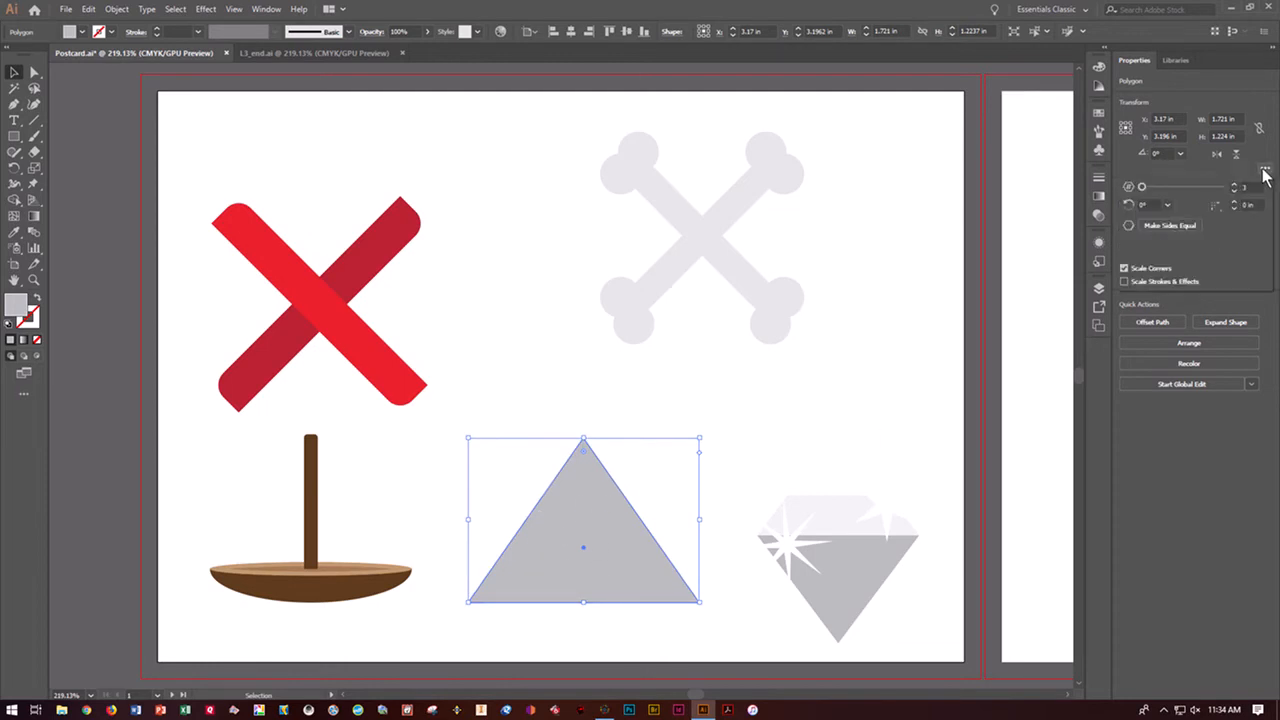
left_click(1179, 227)
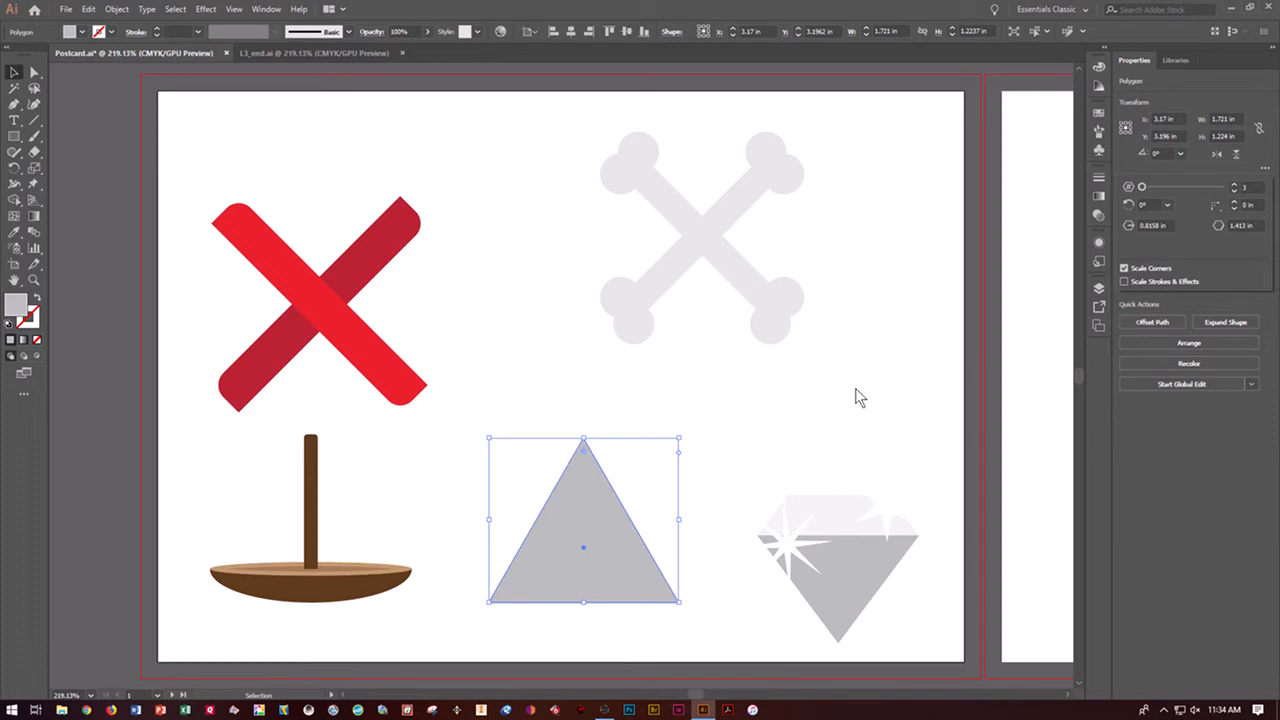
left_click(719, 442)
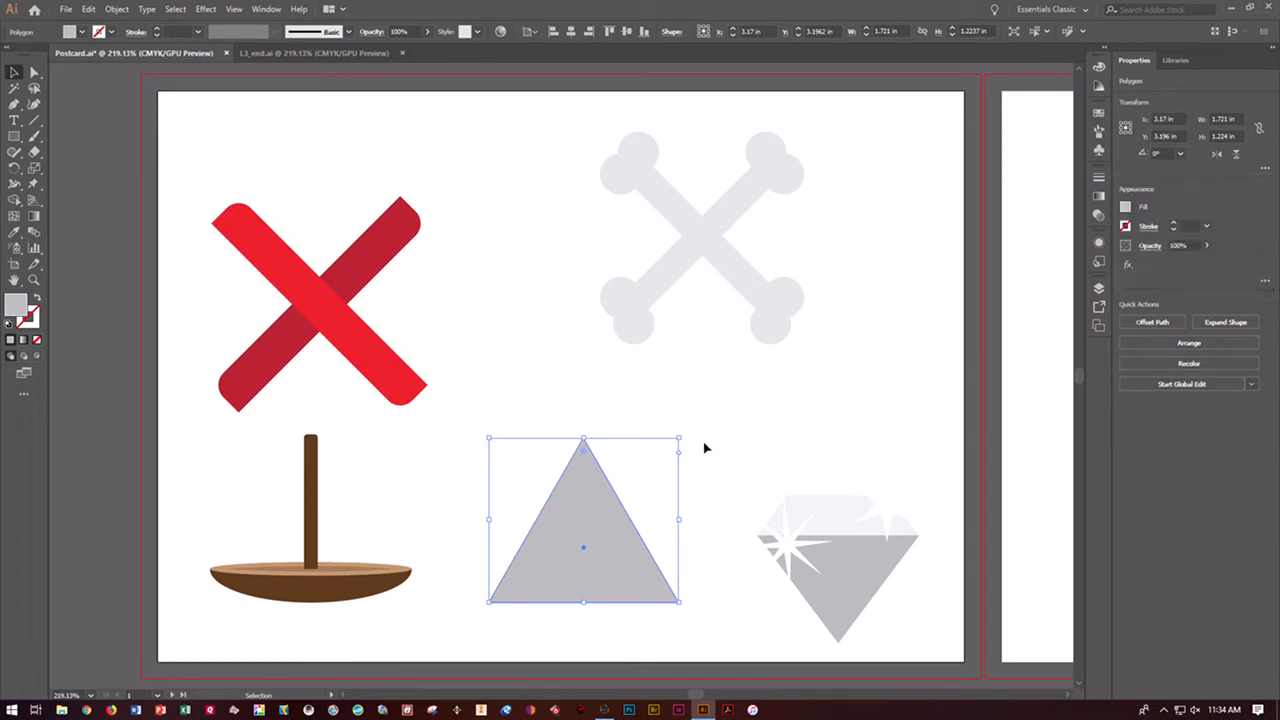
Round only the triangle's top corner to a radius of about 0.2 in, using Direct Selection, and deselect it
double_click(585, 452)
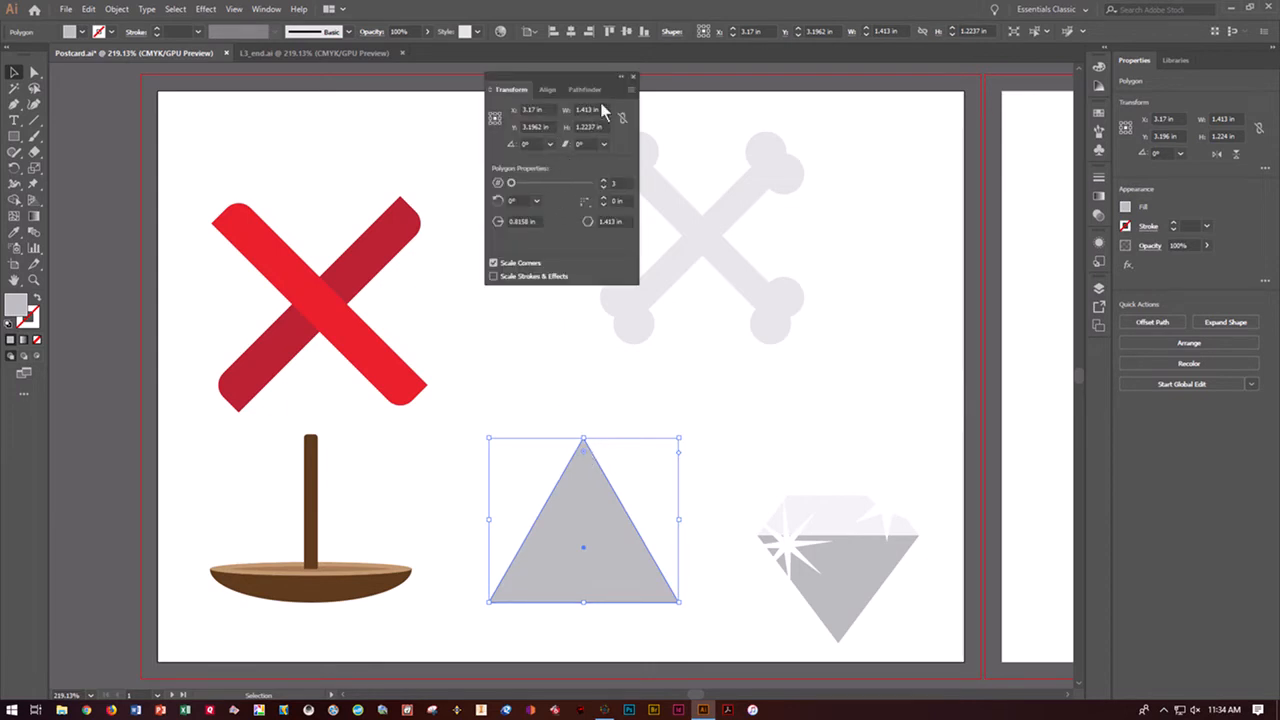
left_click(633, 76)
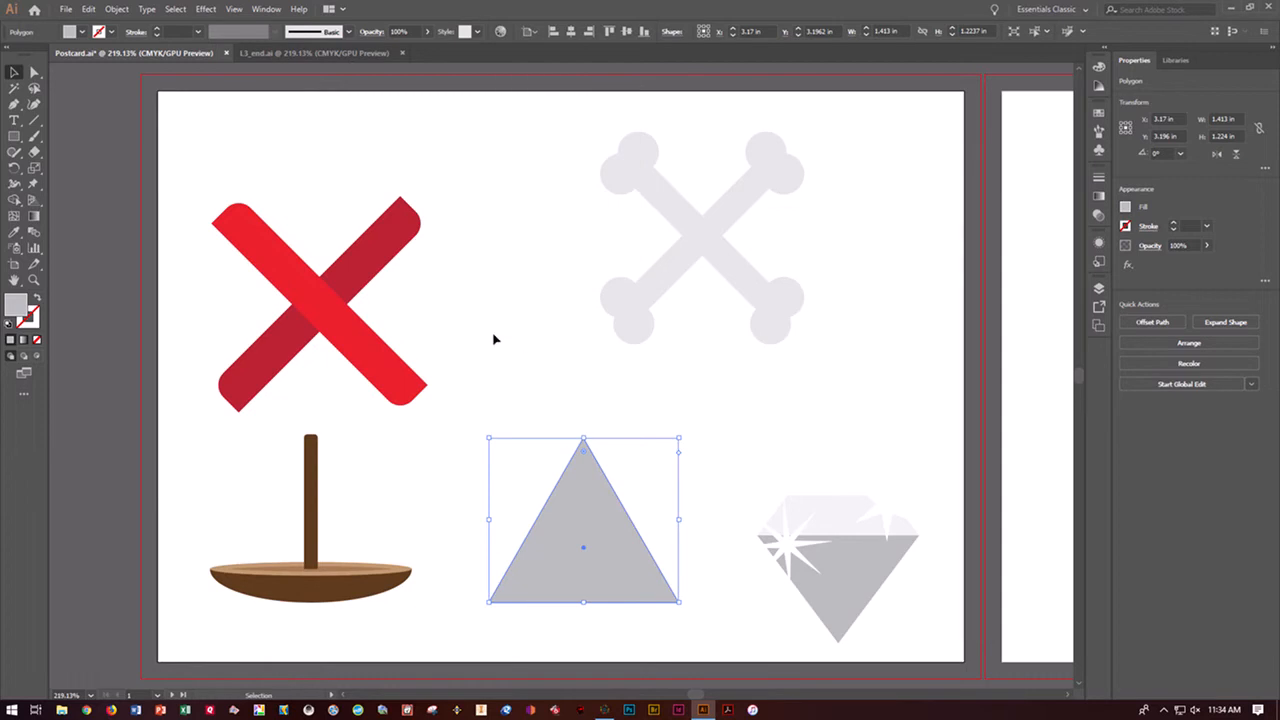
left_click(34, 74)
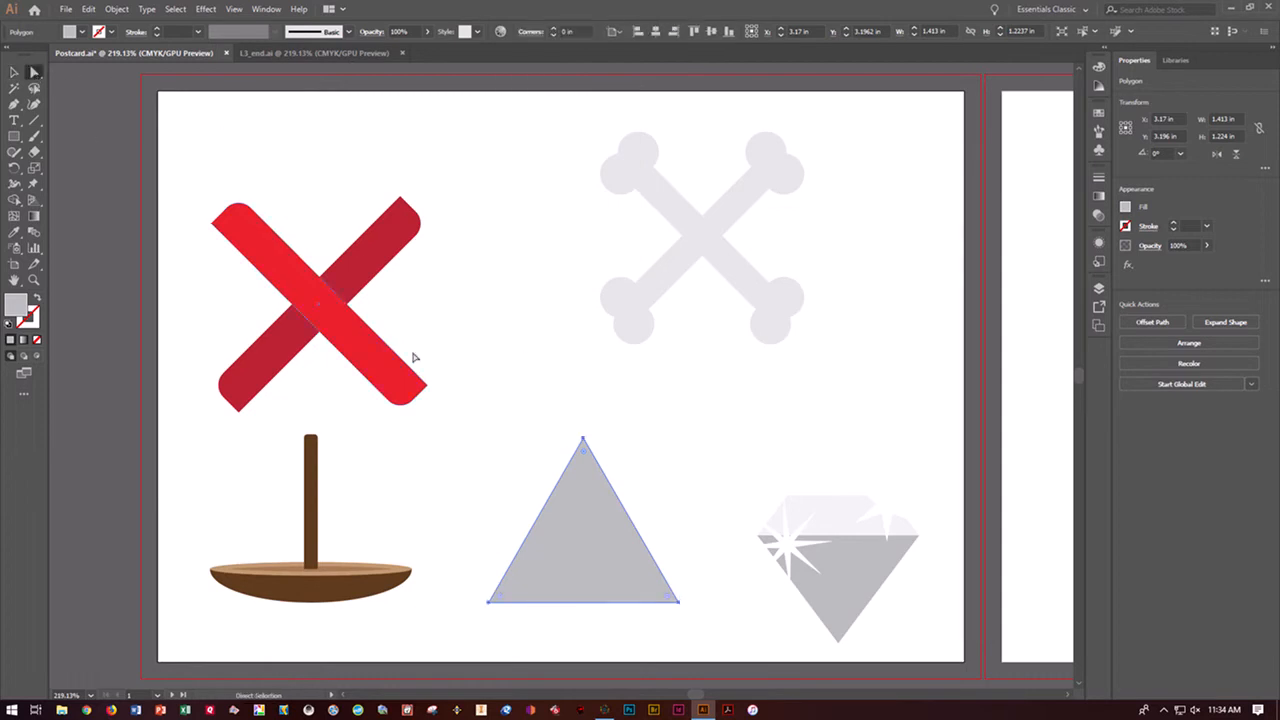
double_click(585, 456)
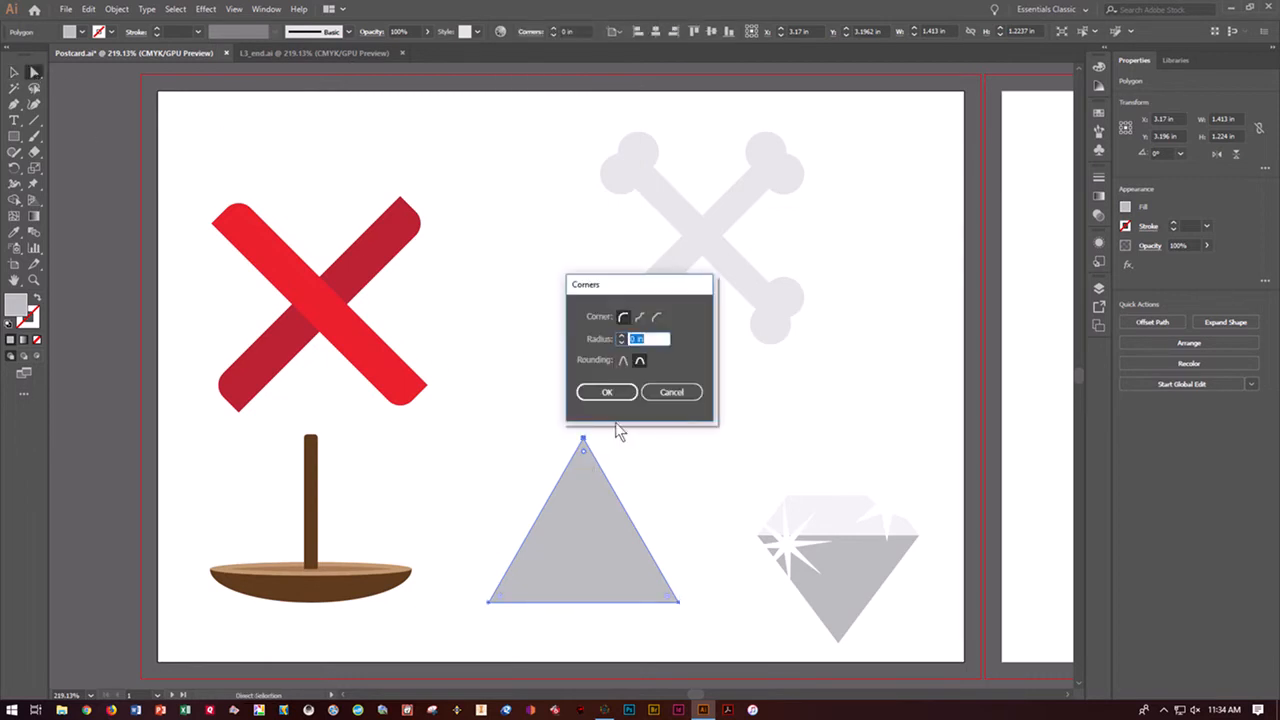
left_click(688, 391)
left_click_drag(585, 456, 584, 491)
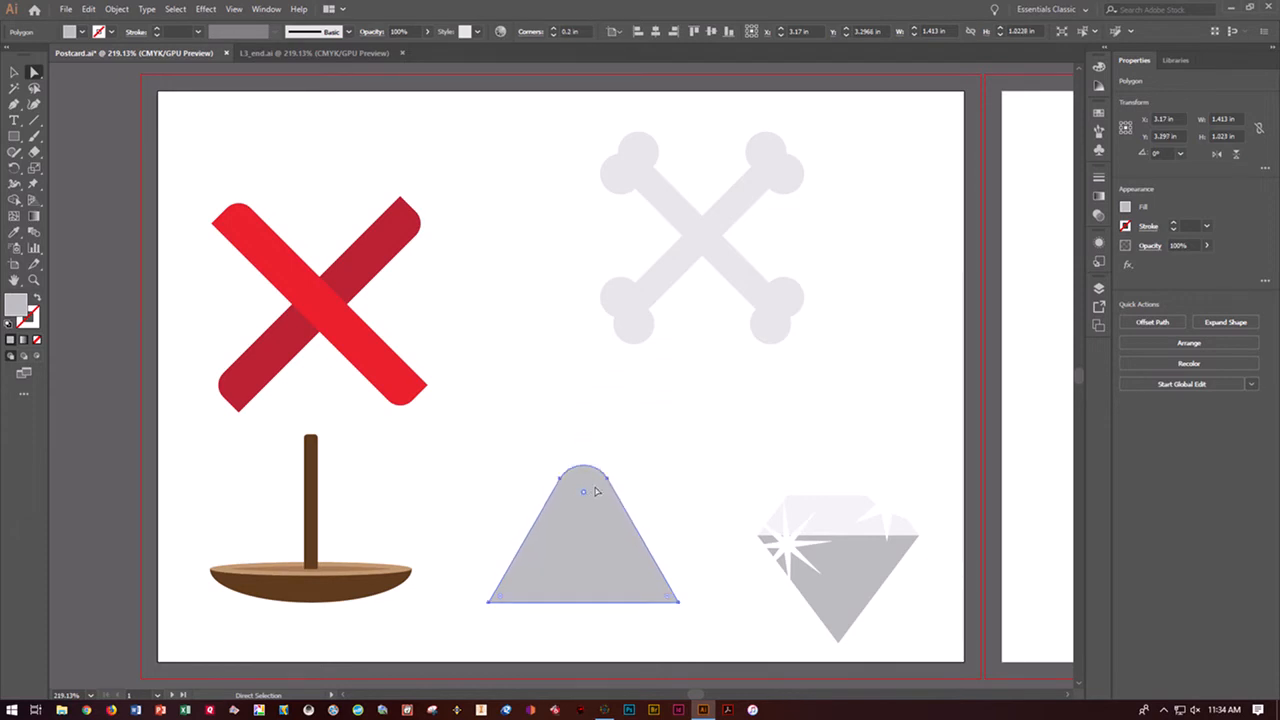
left_click(650, 481)
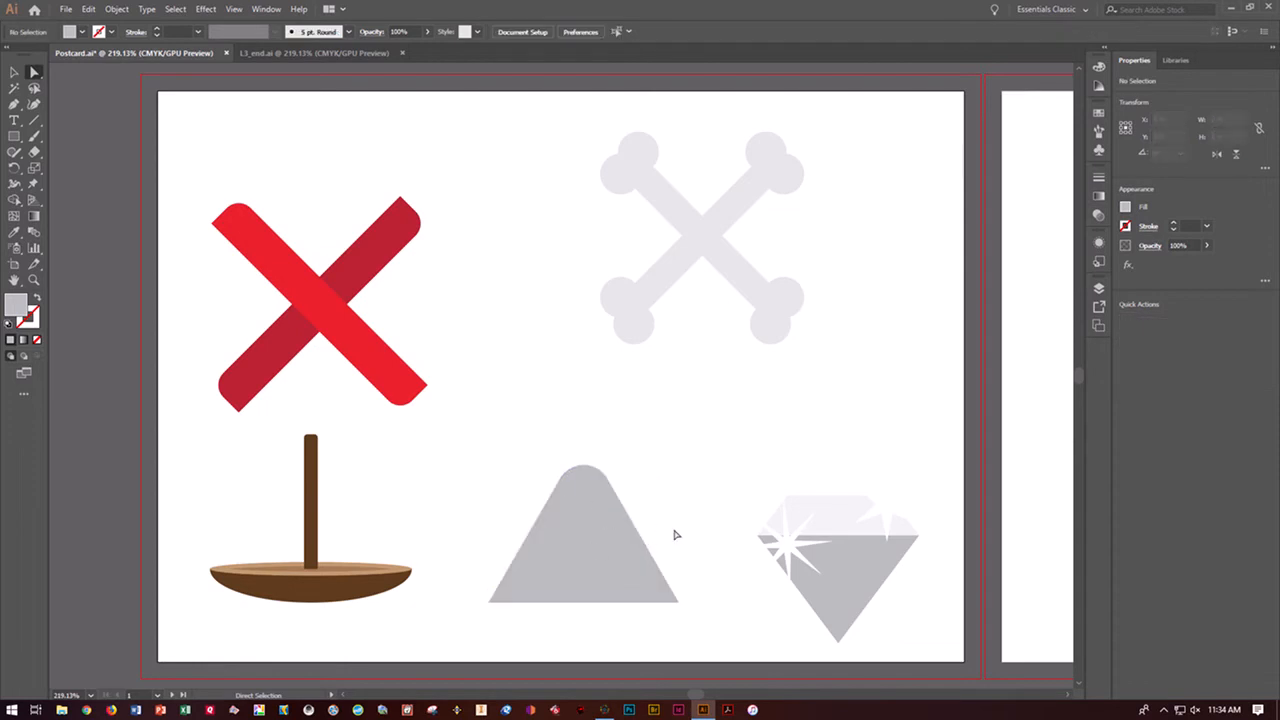
Group the crossbones shapes and move the group off the artboard's left edge, beside the red X and the boat
left_click(14, 72)
left_click_drag(524, 130, 886, 371)
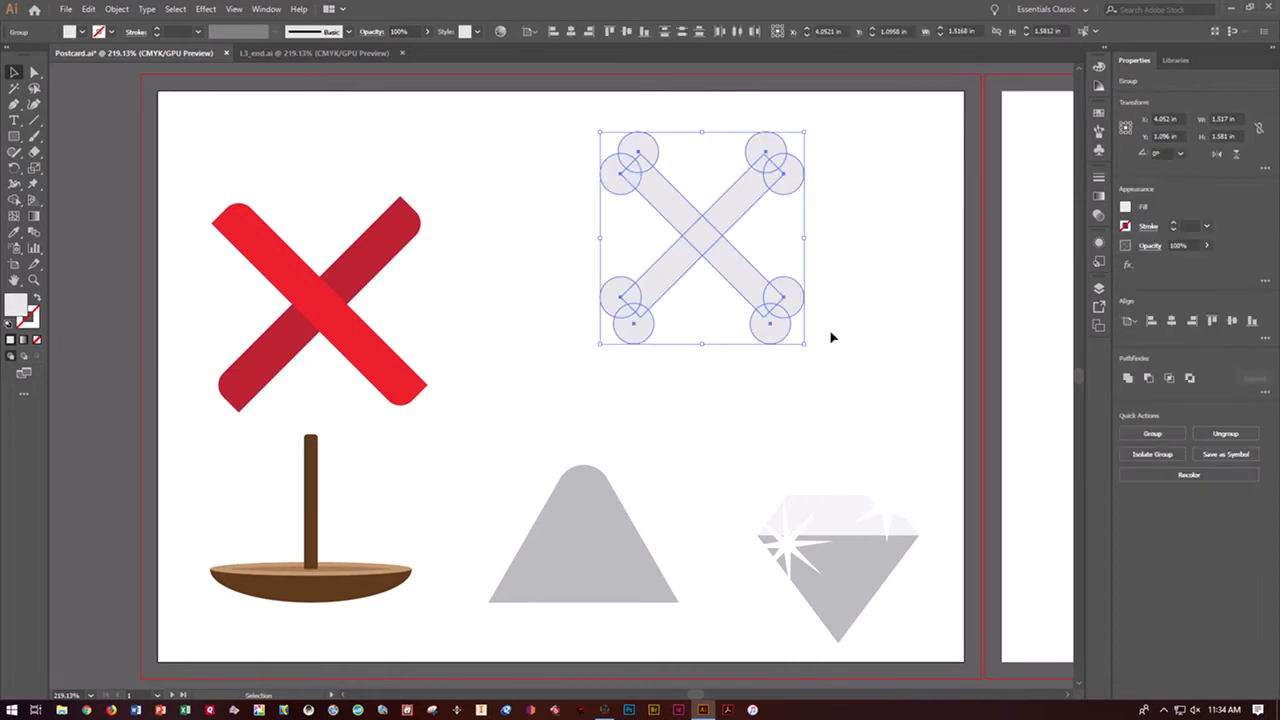
left_click(1152, 433)
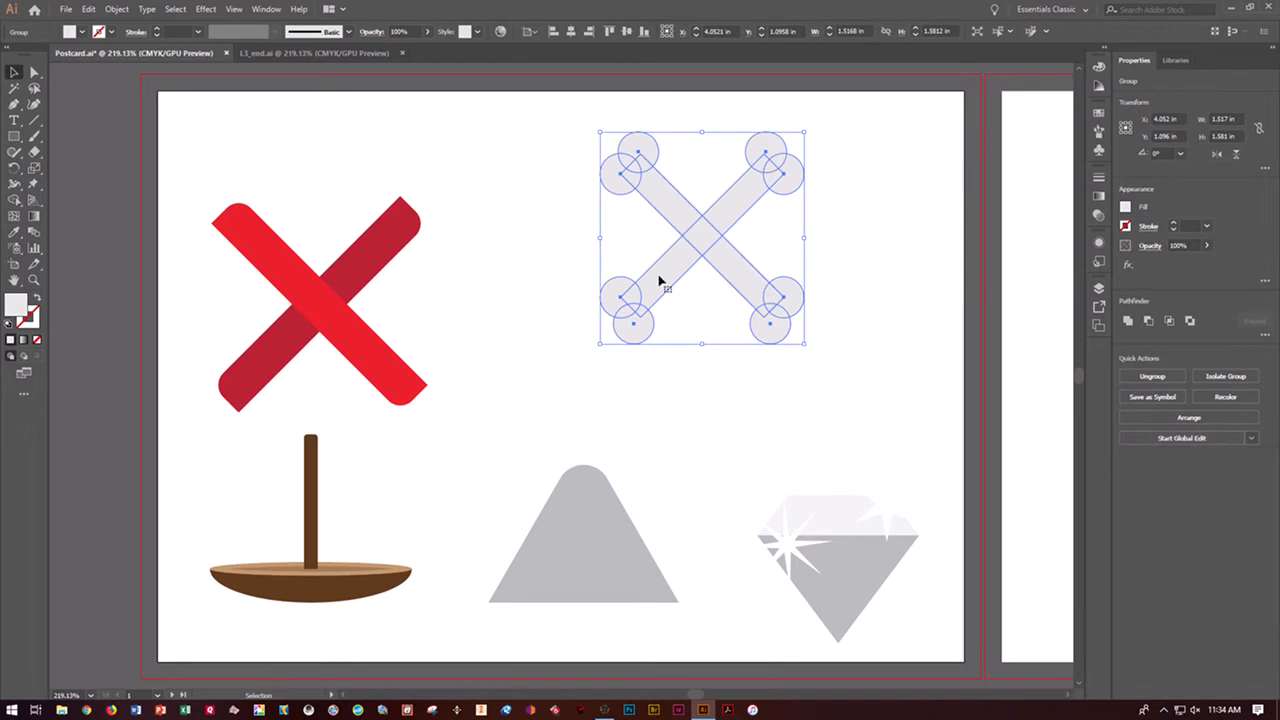
left_click_drag(734, 277, 204, 484)
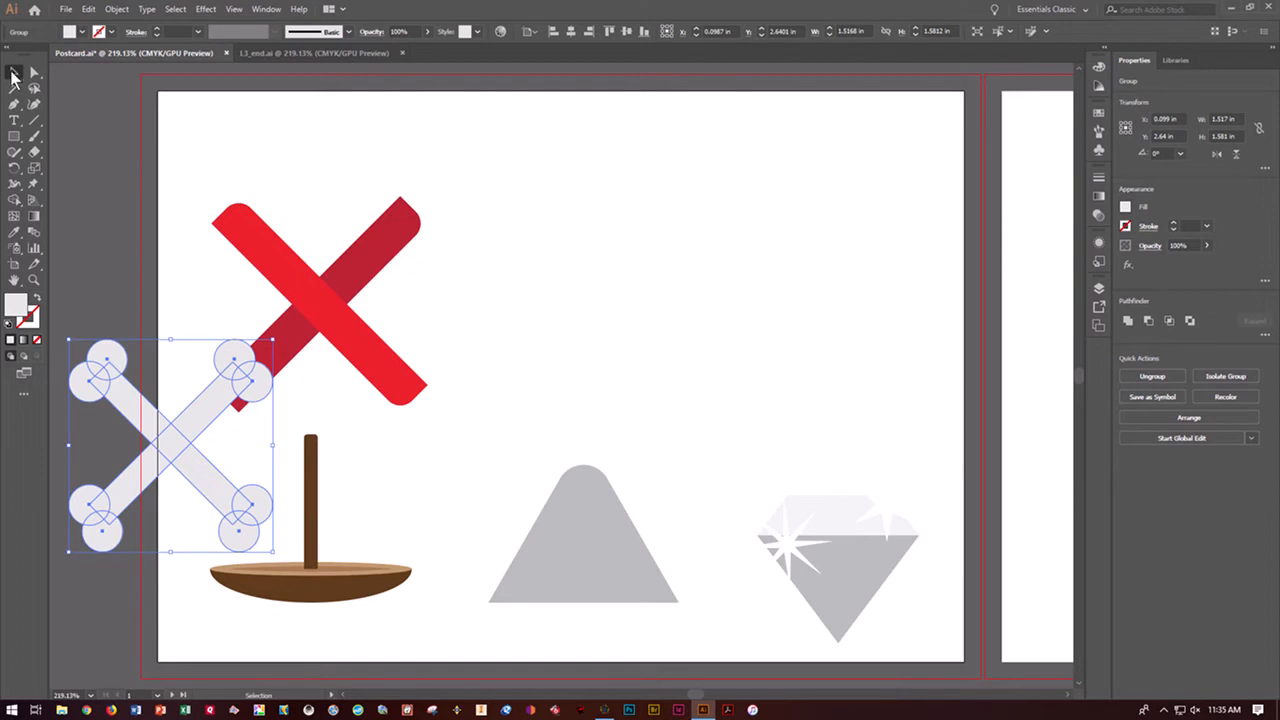
Sketch a freehand square with the Shaper tool in the empty area beside the red X, and scribble it out
left_click(16, 155)
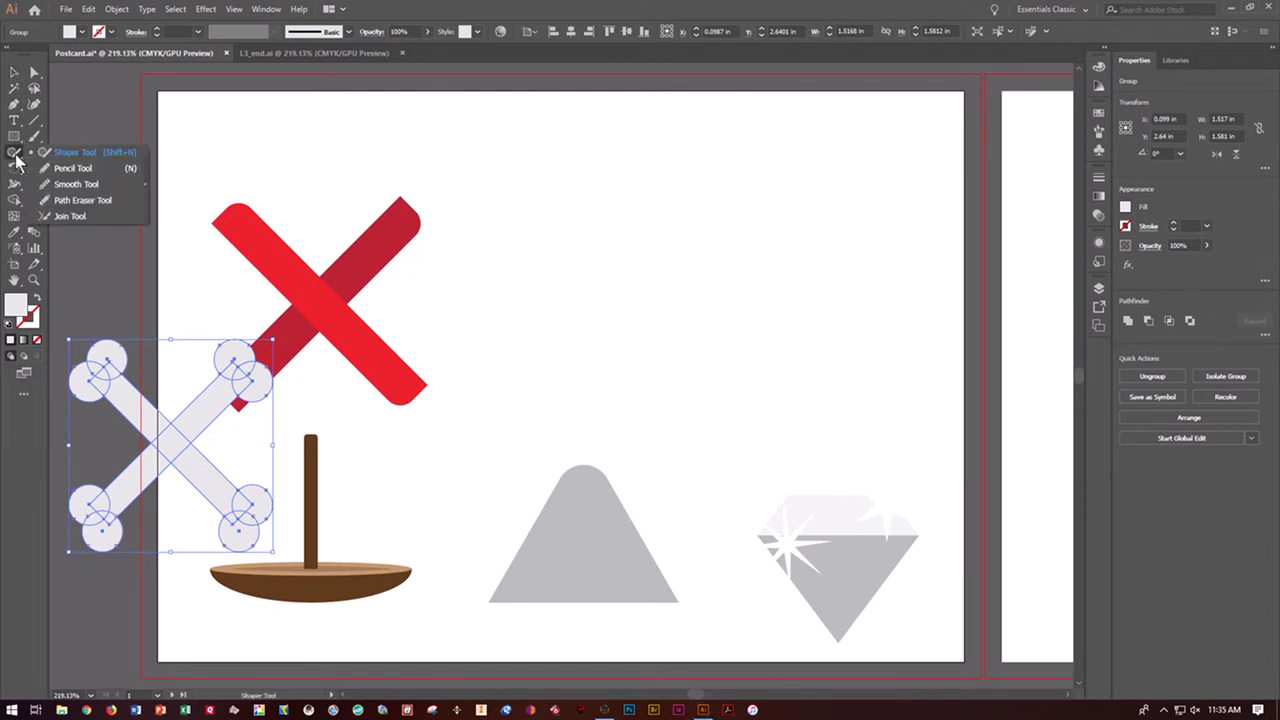
left_click(66, 155)
mouse_move(594, 172)
left_mouse_down()
mouse_move(596, 270)
mouse_move(621, 313)
mouse_move(738, 301)
mouse_move(735, 179)
mouse_move(591, 173)
left_mouse_up()
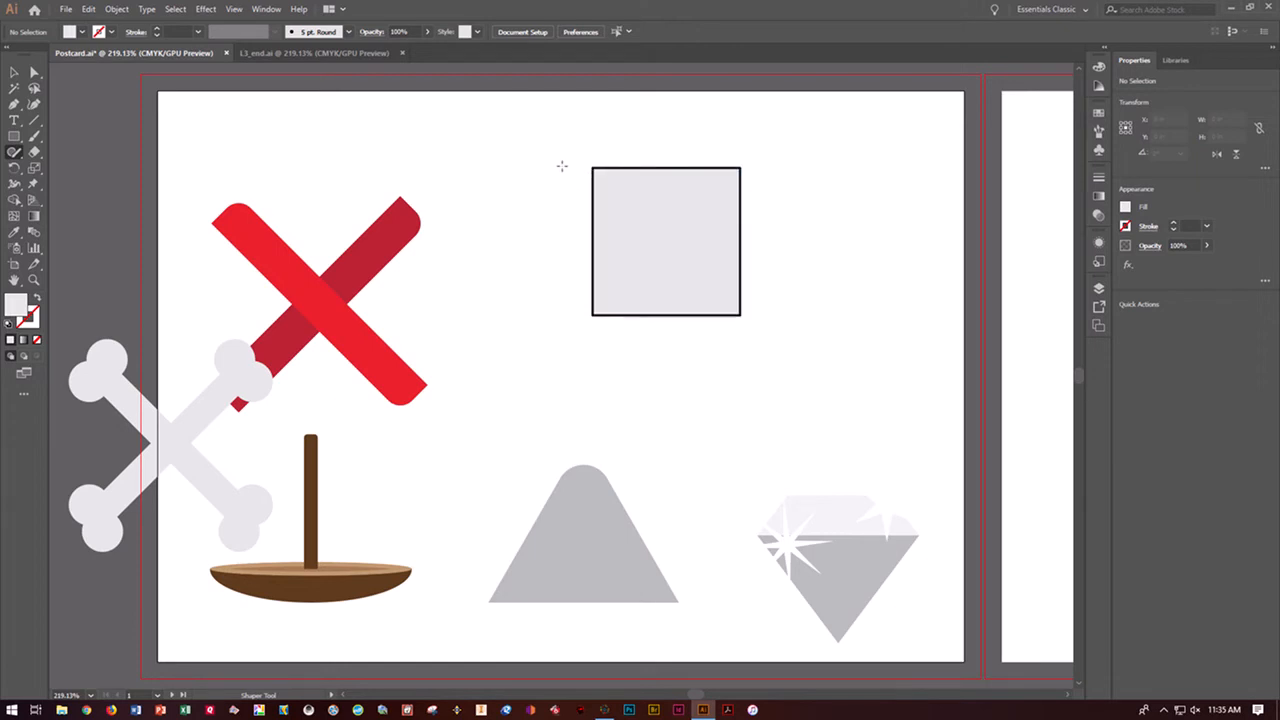
mouse_move(560, 164)
left_mouse_down()
mouse_move(557, 195)
mouse_move(587, 162)
mouse_move(616, 283)
mouse_move(665, 295)
left_mouse_up()
mouse_move(575, 162)
left_mouse_down()
mouse_move(589, 316)
mouse_move(723, 301)
mouse_move(719, 163)
mouse_move(570, 152)
mouse_move(573, 167)
mouse_move(536, 196)
mouse_move(564, 190)
mouse_move(589, 263)
left_mouse_up()
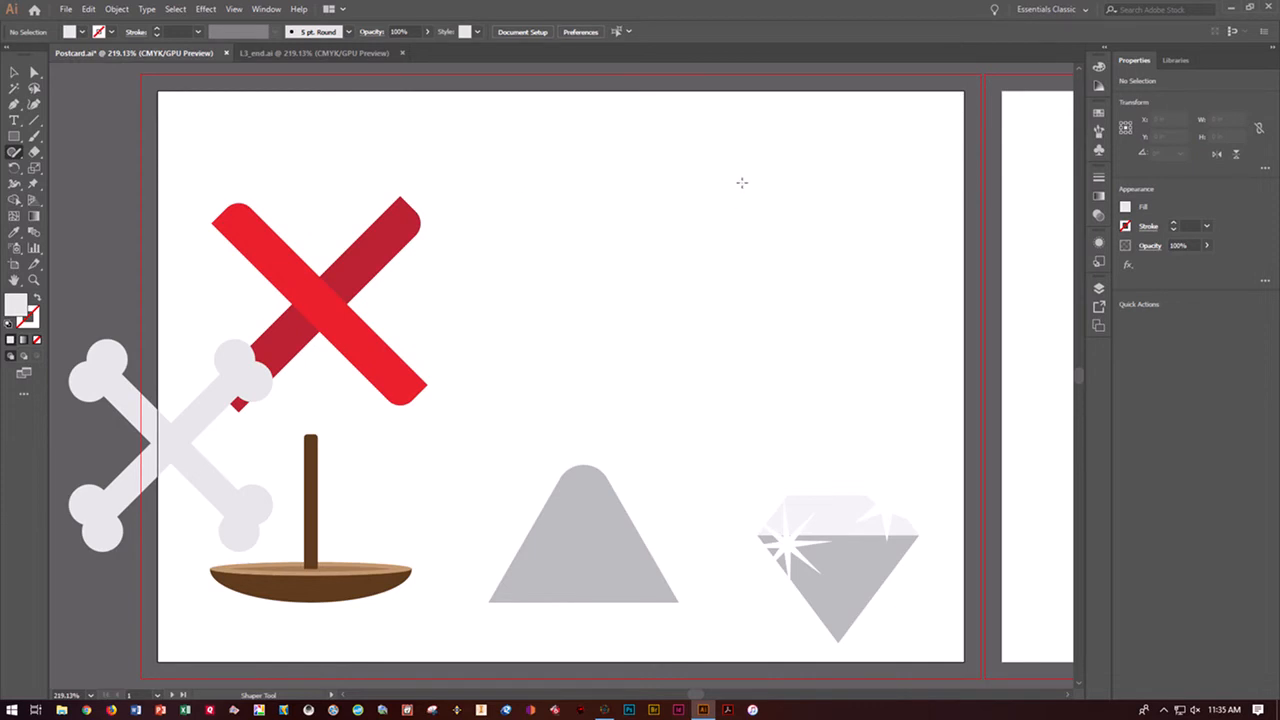
Sketch a vertical ellipse about 0.81 by 1.42 in with the Shaper tool, and check the finished map in L3_end.ai
mouse_move(646, 208)
left_mouse_down()
mouse_move(639, 319)
mouse_move(678, 354)
mouse_move(745, 270)
mouse_move(744, 187)
mouse_move(685, 166)
mouse_move(646, 210)
left_mouse_up()
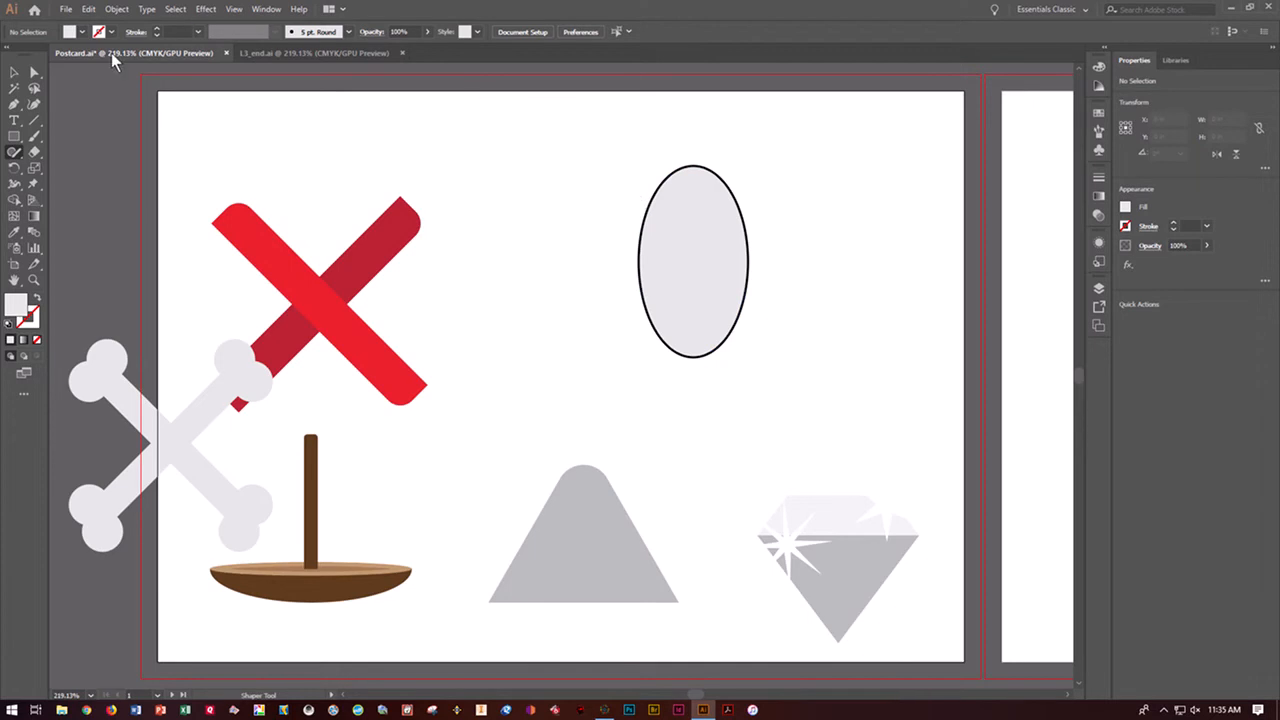
left_click(266, 53)
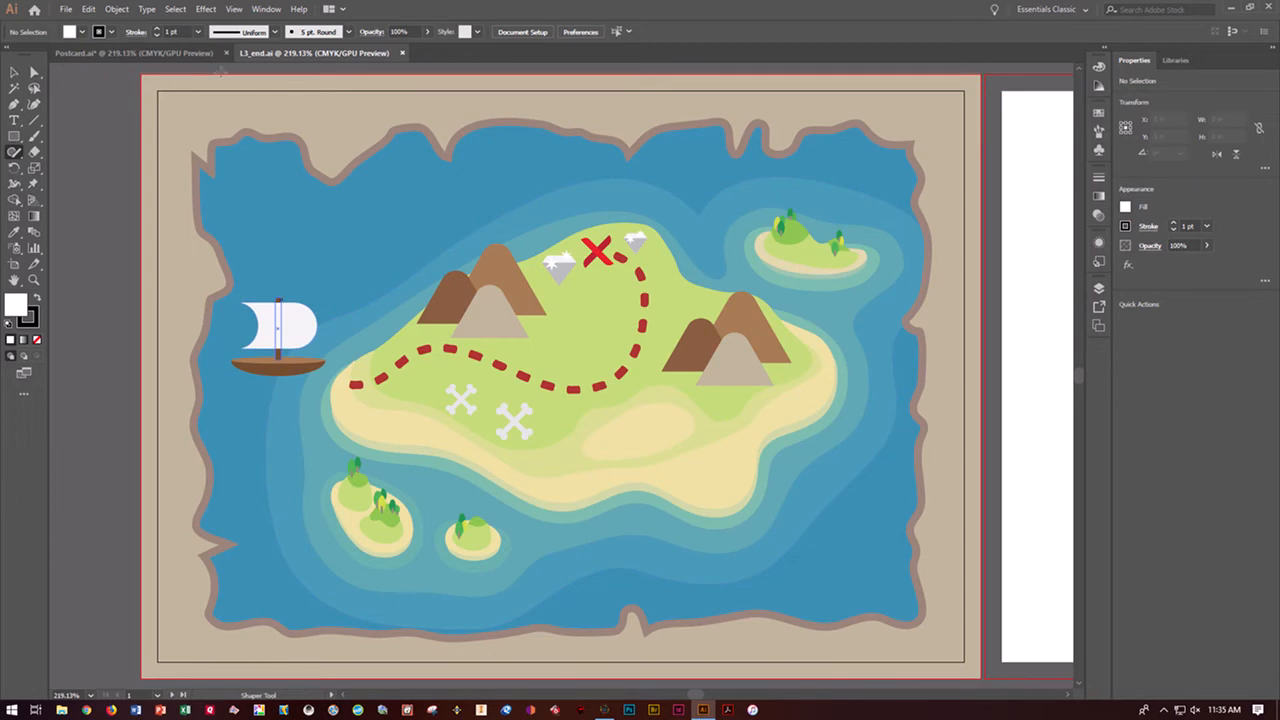
left_click(141, 53)
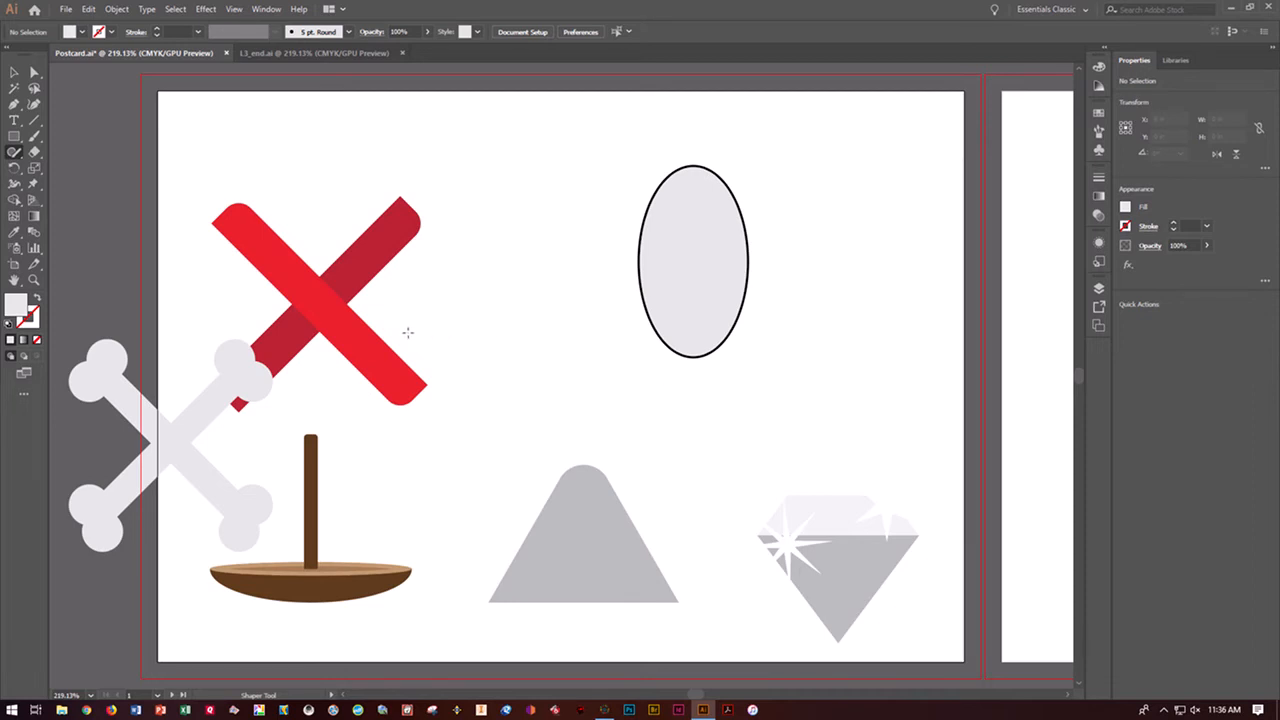
Resize the ellipse into a circle about 1.23 in in diameter and position it just right of the red X
left_click(749, 258)
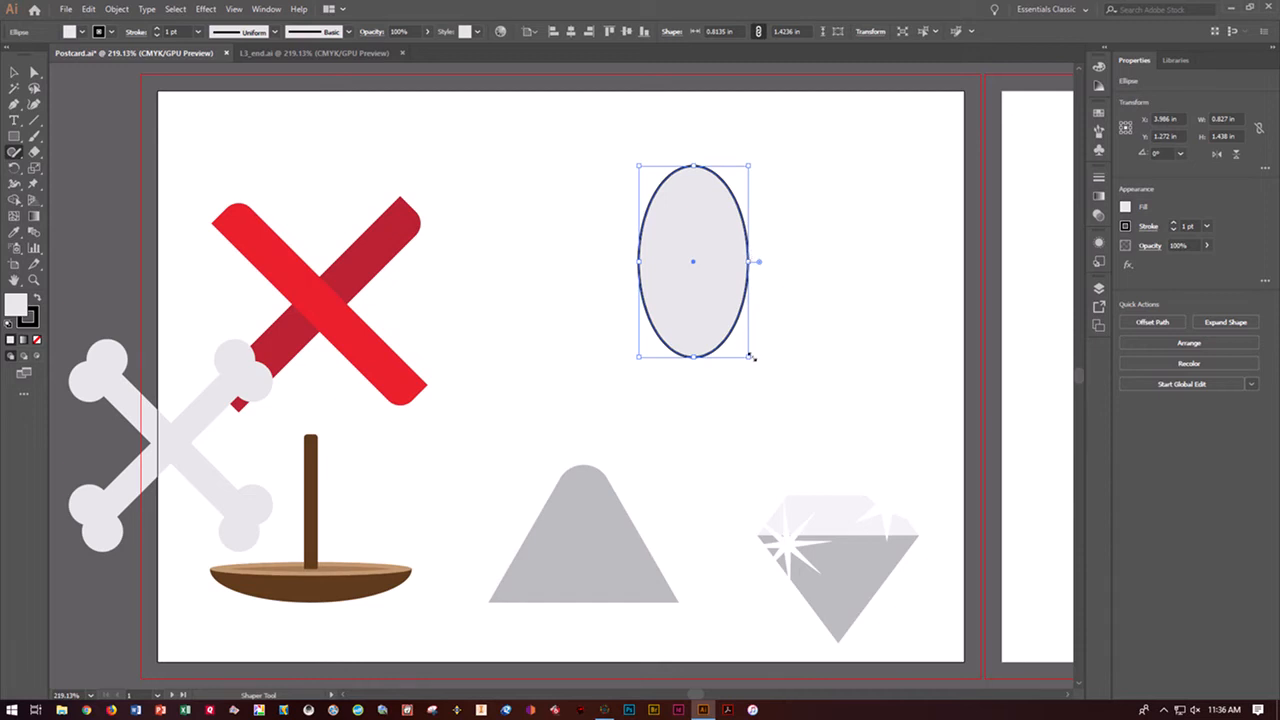
left_click_drag(750, 359, 900, 430)
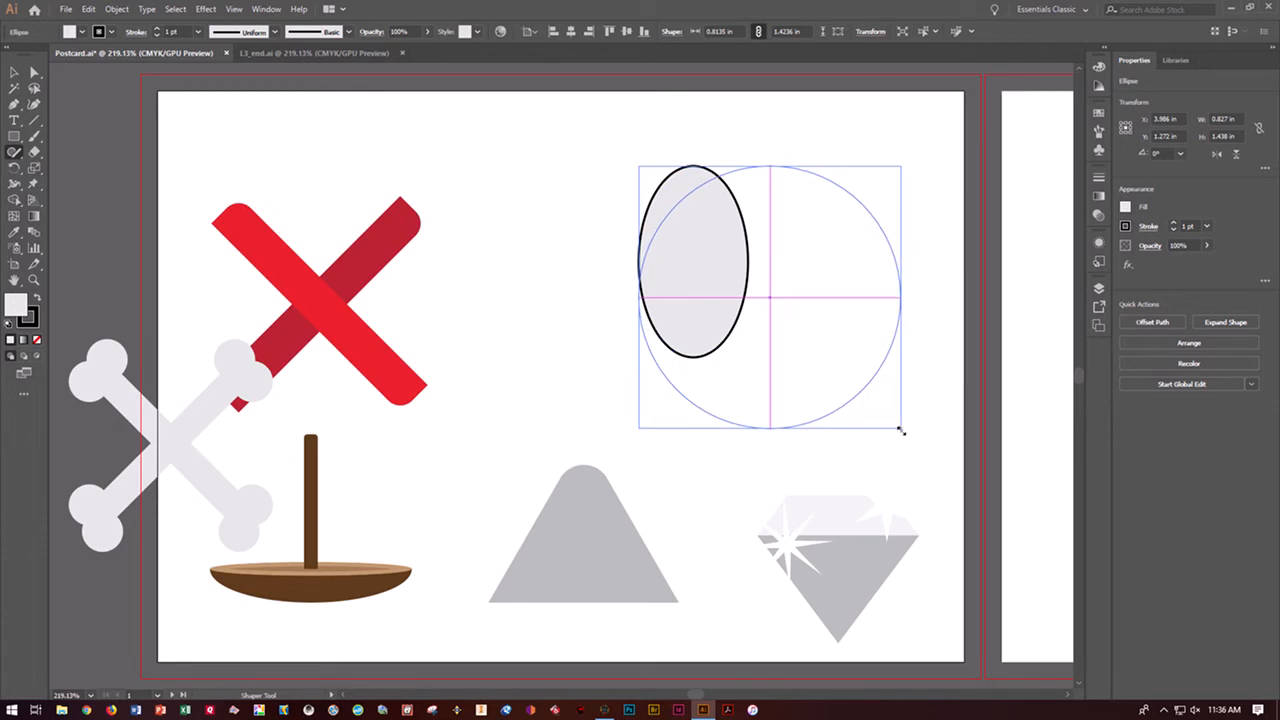
left_click_drag(900, 430, 900, 429)
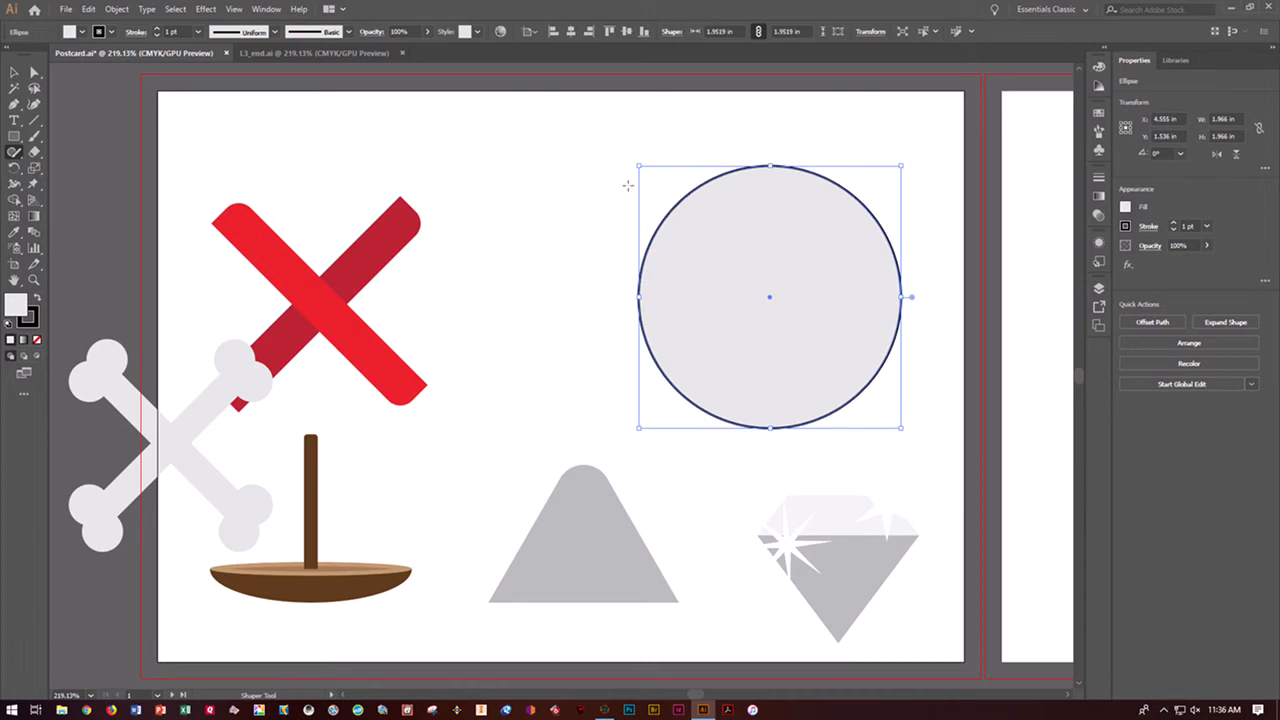
left_click_drag(637, 166, 721, 249)
left_click_drag(780, 328, 520, 250)
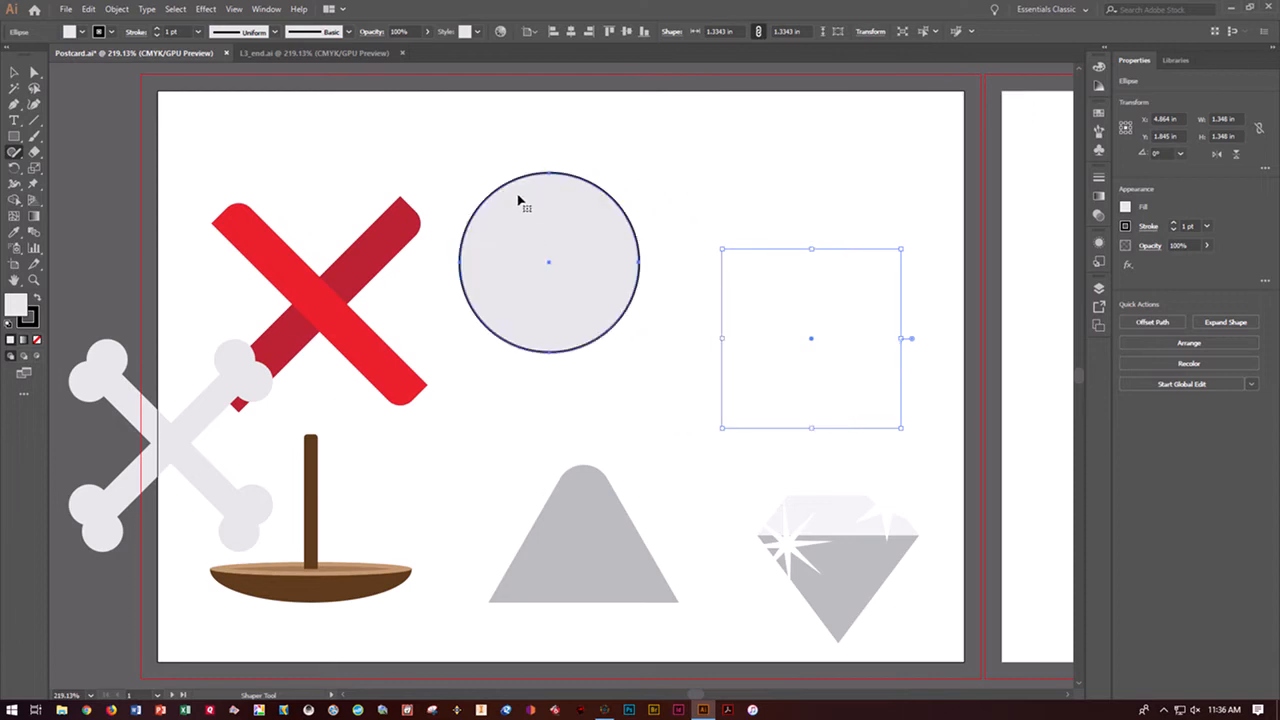
left_click_drag(459, 172, 473, 186)
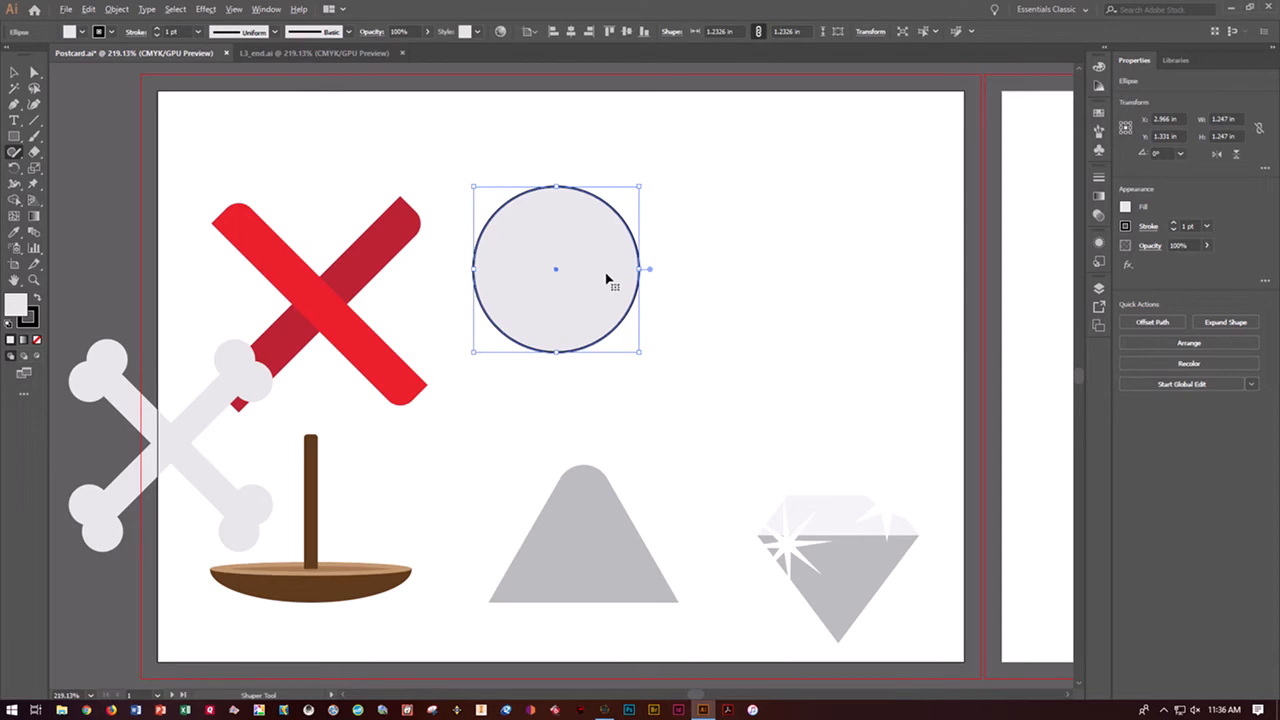
Place a copy of the circle level with the original on its right, leaving a small gap between them
left_click_drag(606, 278, 822, 269)
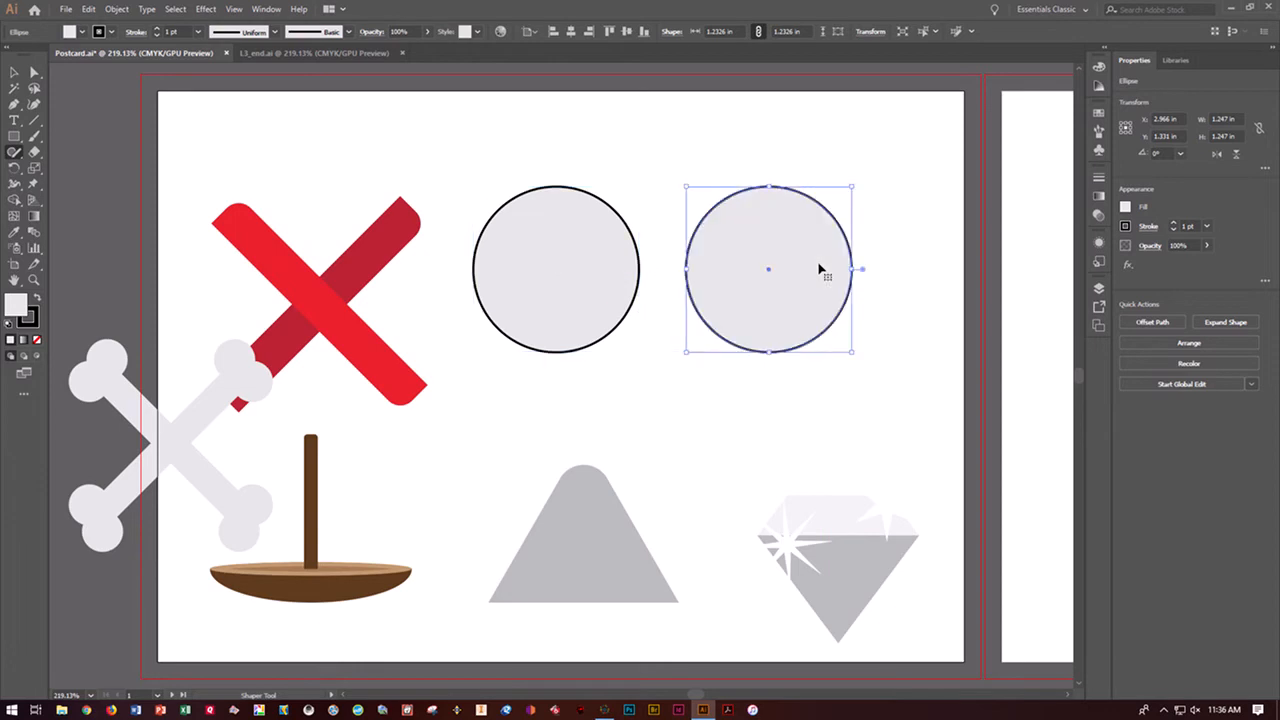
left_click(878, 376)
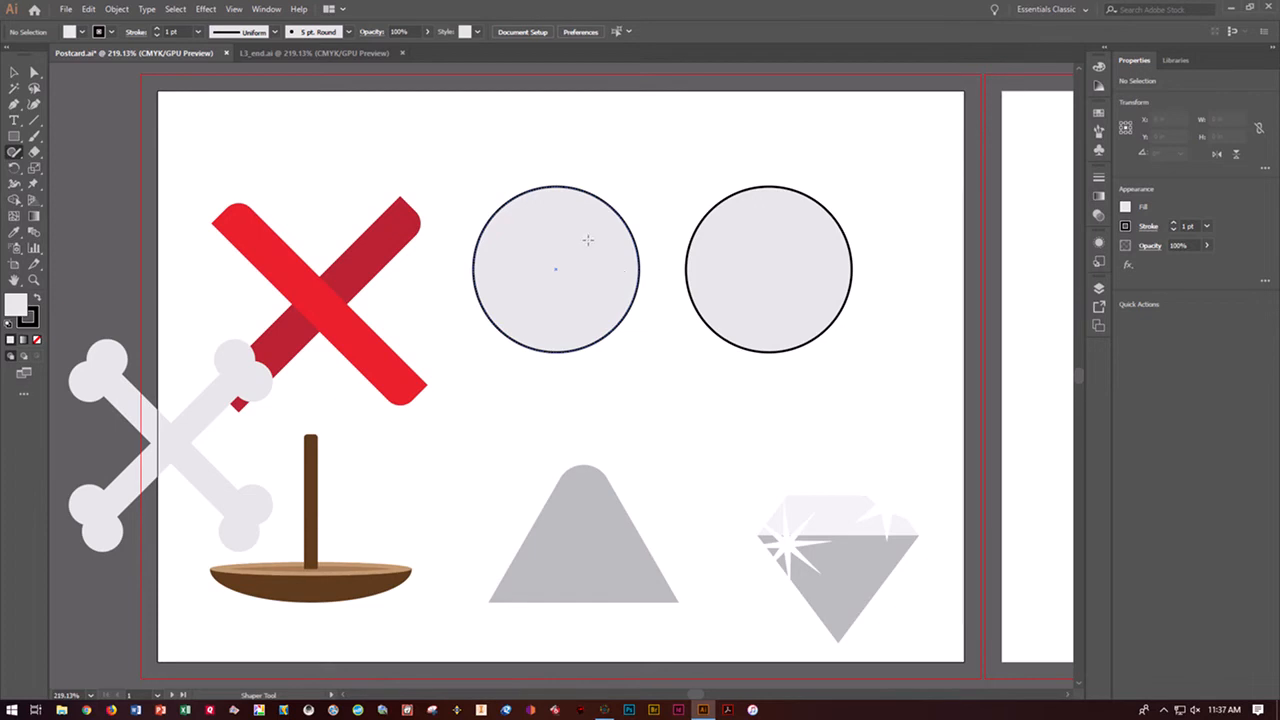
Draw a rectangle about 1.58 by 1.23 in from the left circle's top anchor to the right circle's bottom anchor
left_click(14, 136)
left_click(51, 138)
left_click_drag(556, 186, 765, 350)
left_click_drag(766, 349, 769, 352)
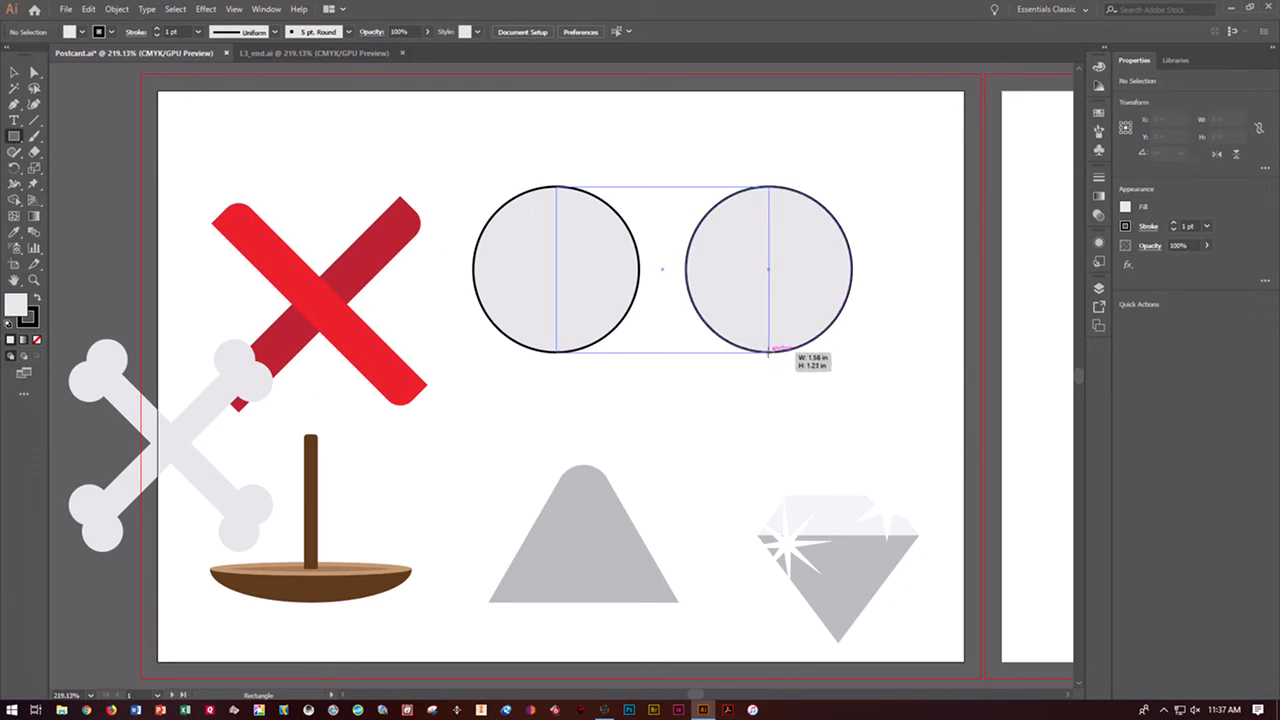
left_click_drag(768, 352, 769, 352)
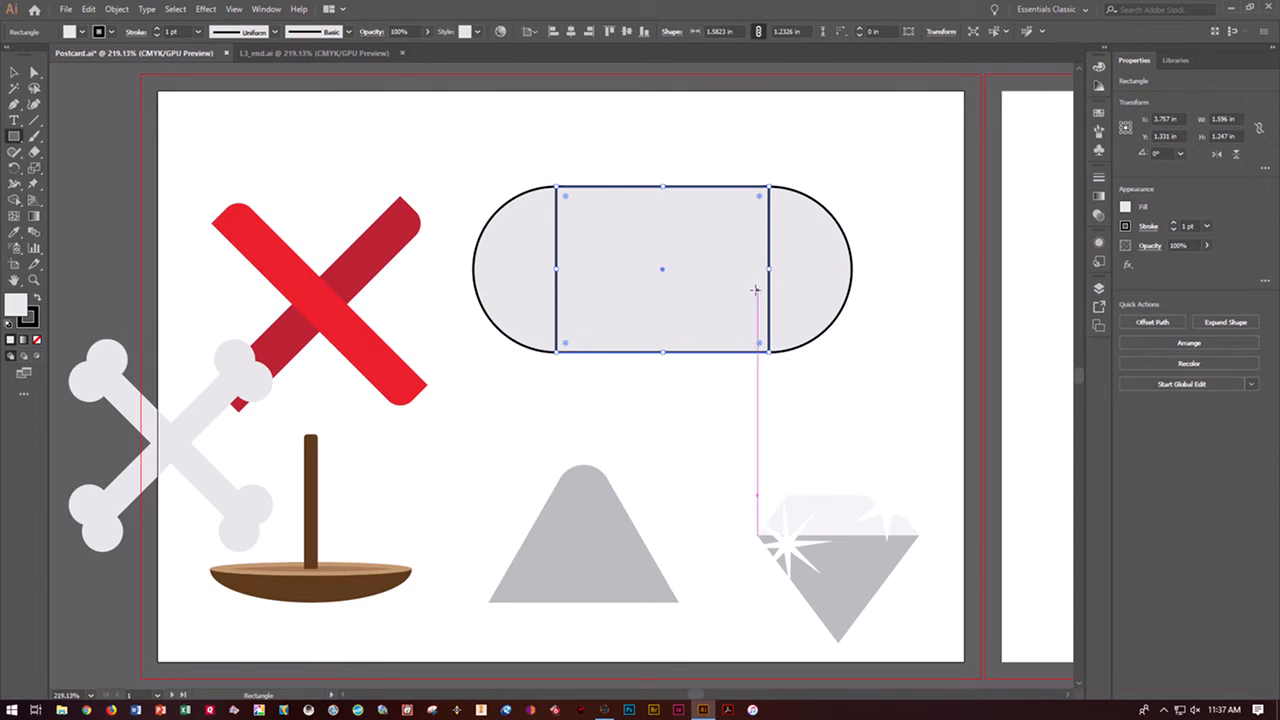
Try to merge the left circle with the rectangle using the Shaper tool, and undo the attempt
left_click(15, 154)
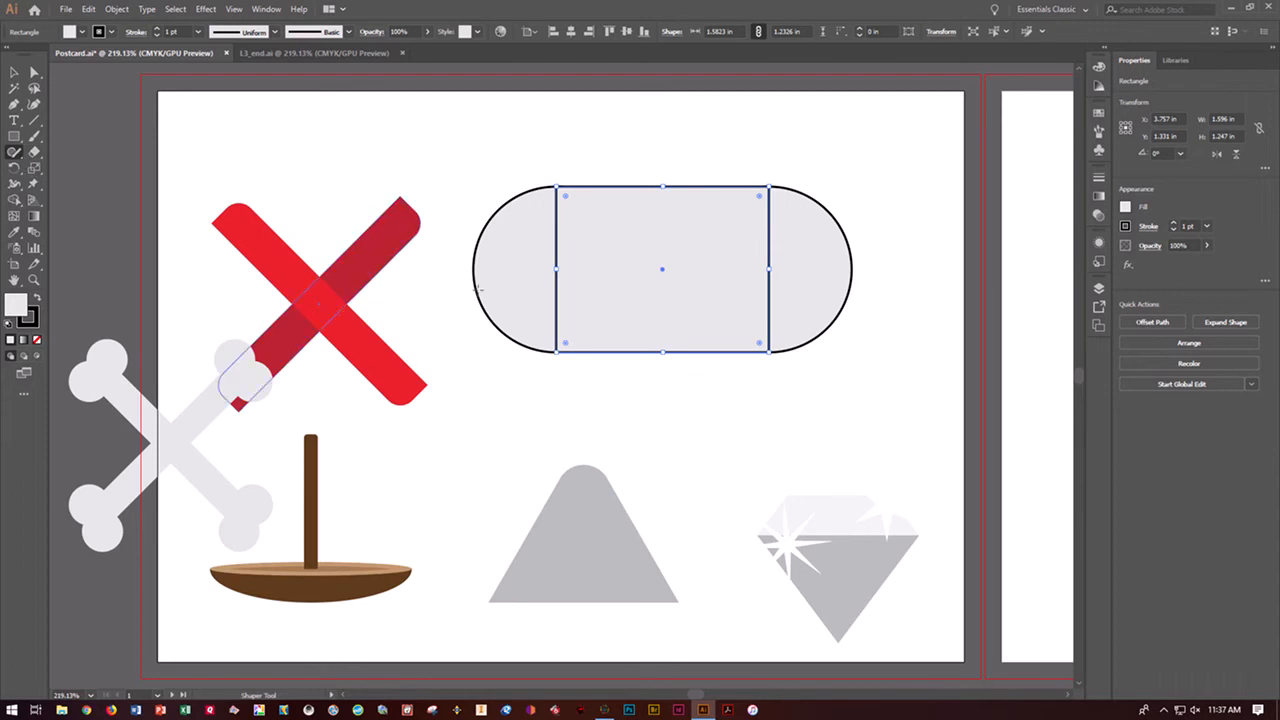
mouse_move(444, 262)
left_mouse_down()
mouse_move(556, 288)
mouse_move(604, 277)
left_mouse_up()
key("ctrl+z")
left_click(611, 277)
left_click(14, 72)
left_click(186, 160)
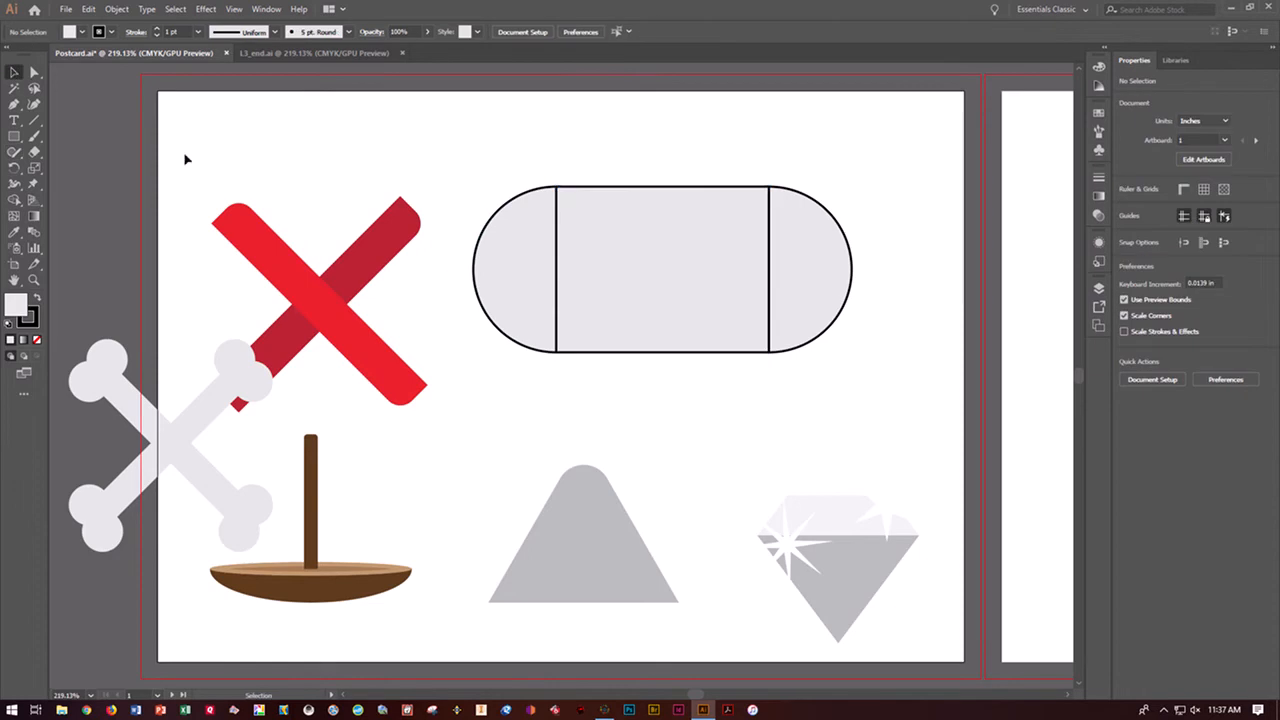
left_click(503, 213)
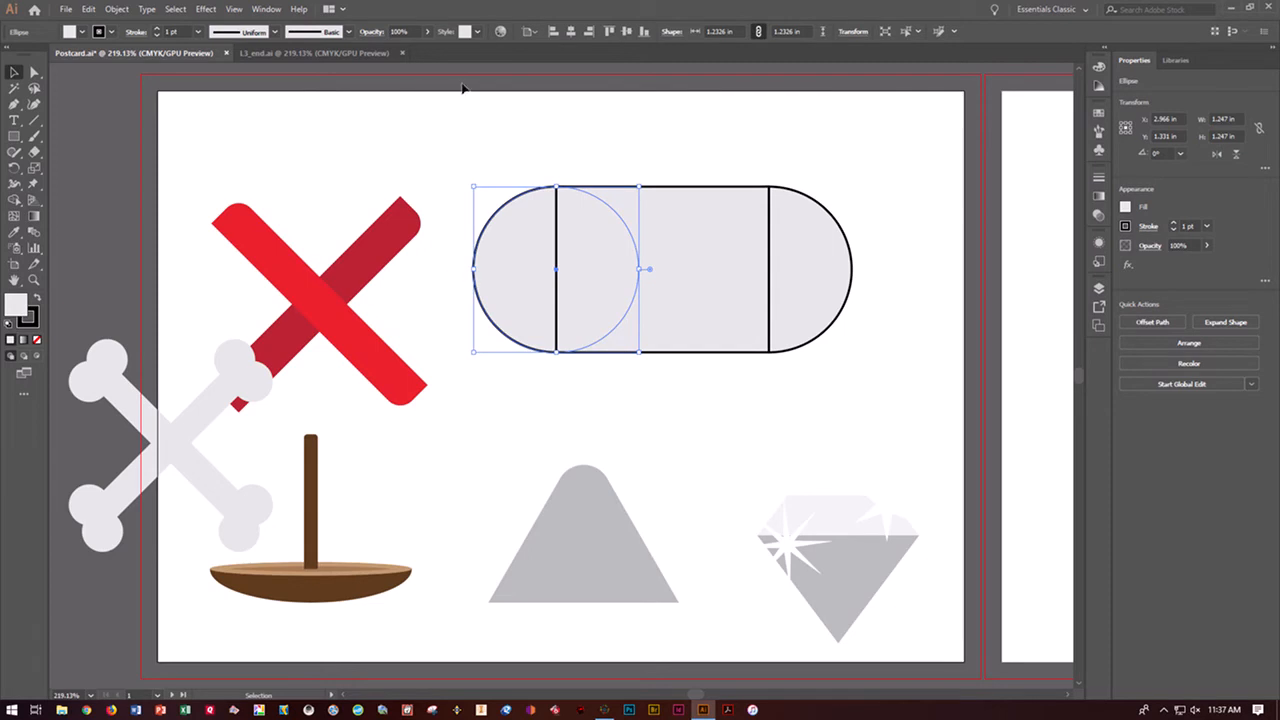
left_click(474, 128)
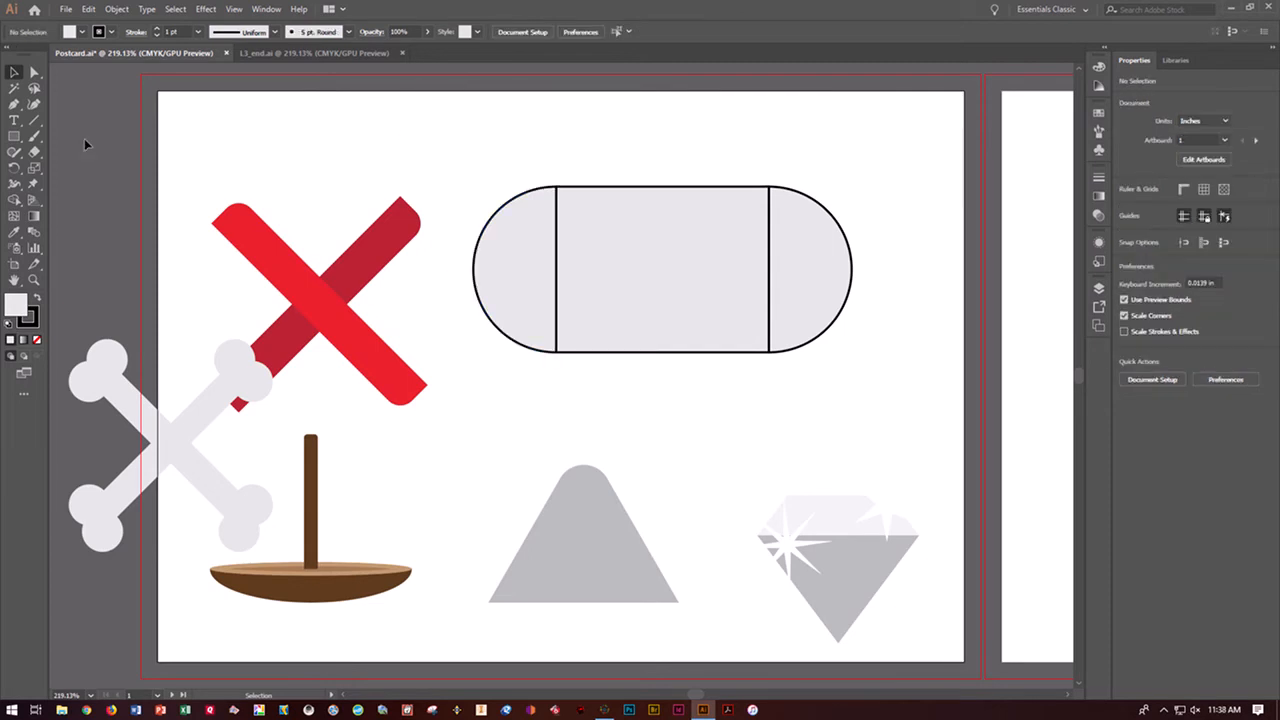
Use the Shaper tool to cut the left circle out of the rectangle and merge the right circle with the rectangle
left_click(14, 152)
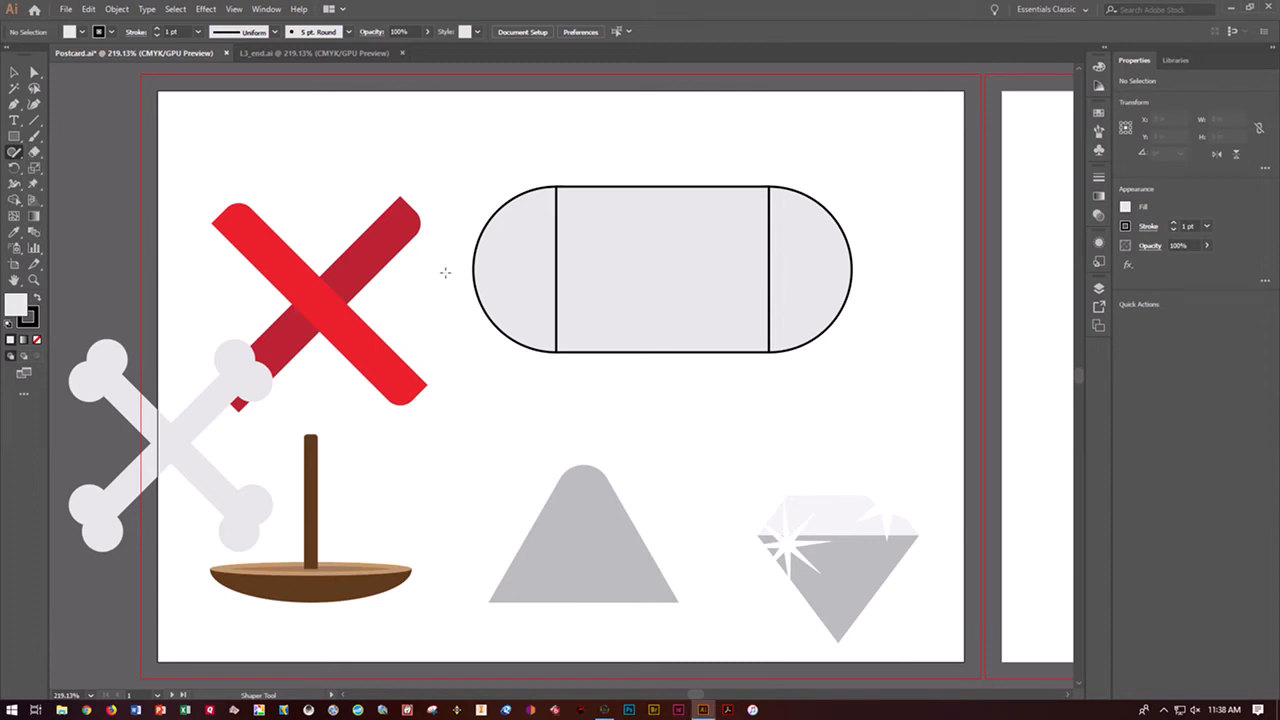
mouse_move(449, 261)
left_mouse_down()
mouse_move(481, 283)
mouse_move(580, 276)
left_mouse_up()
left_click(553, 322)
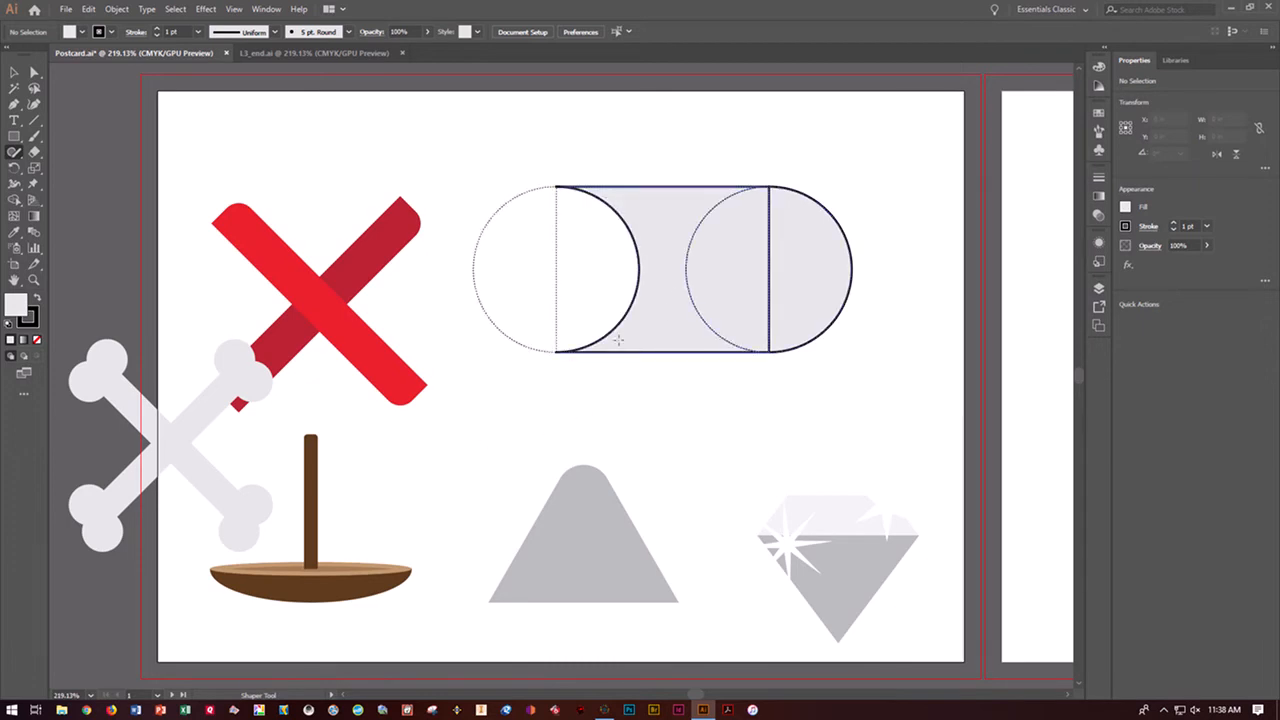
left_click(957, 426)
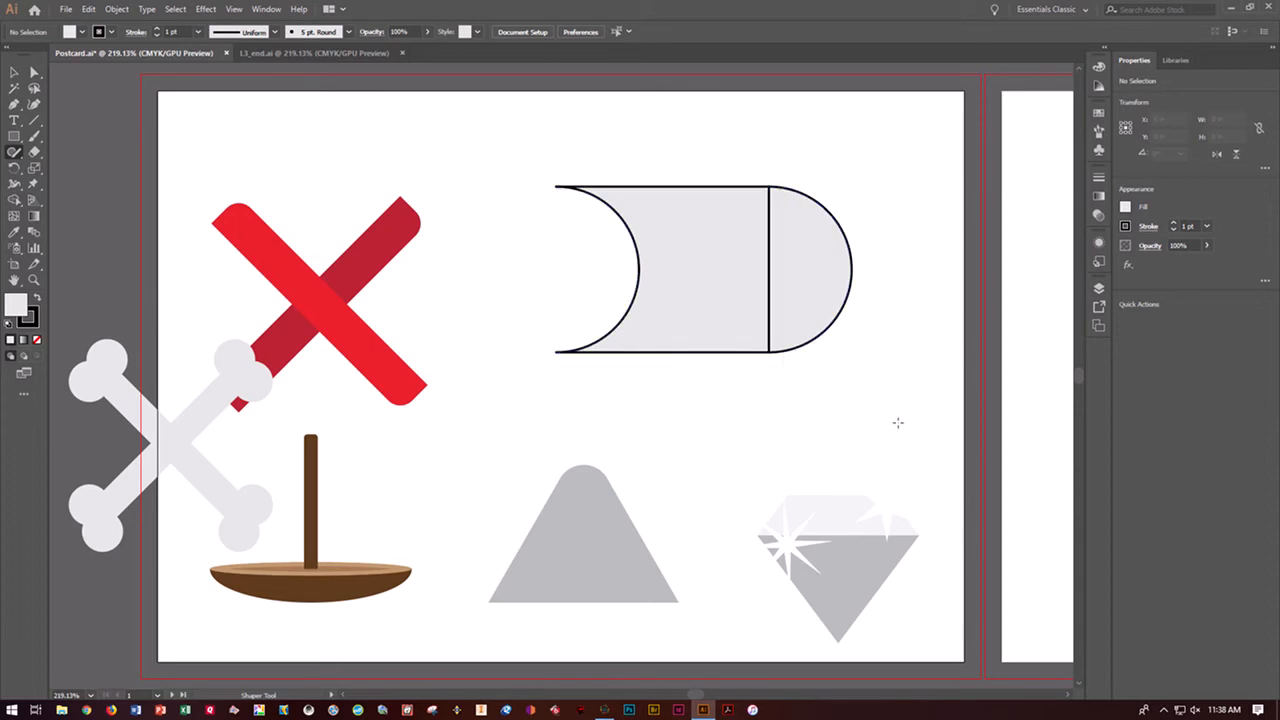
mouse_move(810, 285)
left_mouse_down()
mouse_move(800, 274)
mouse_move(748, 290)
left_mouse_up()
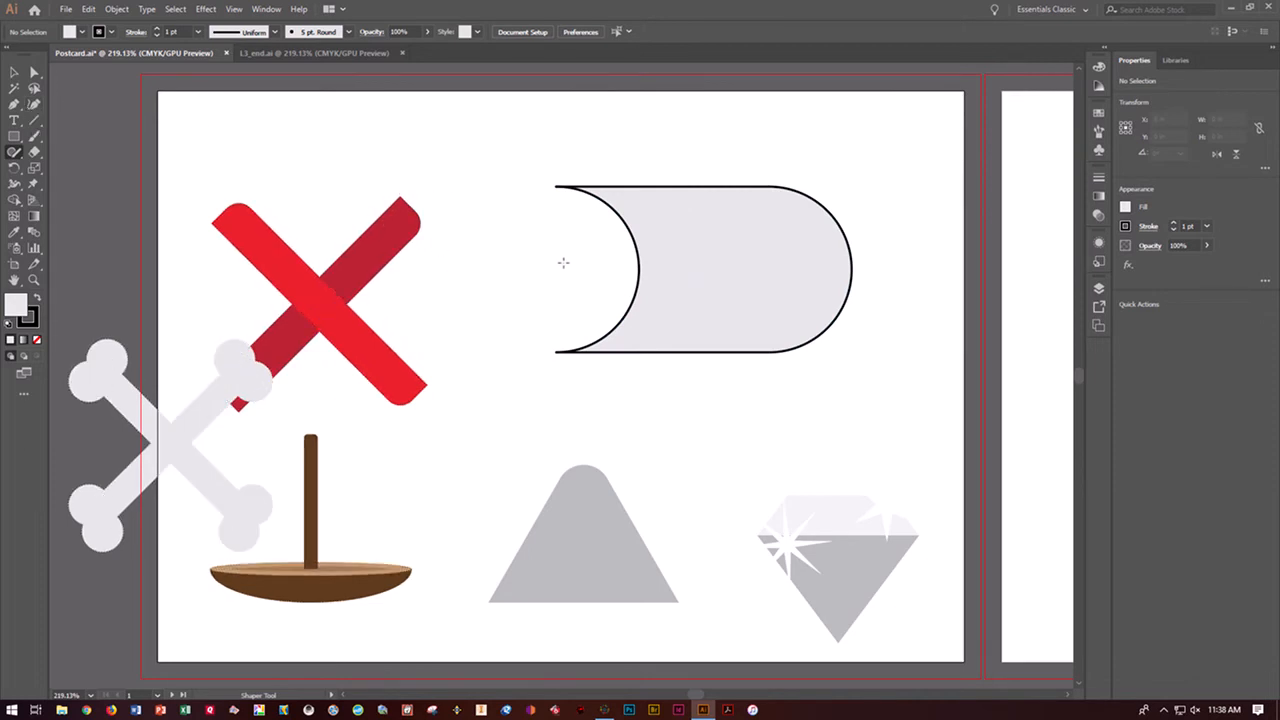
Switch the selection between the whole Shaper Group and its individual shapes to examine how the group can be edited
left_click(638, 273)
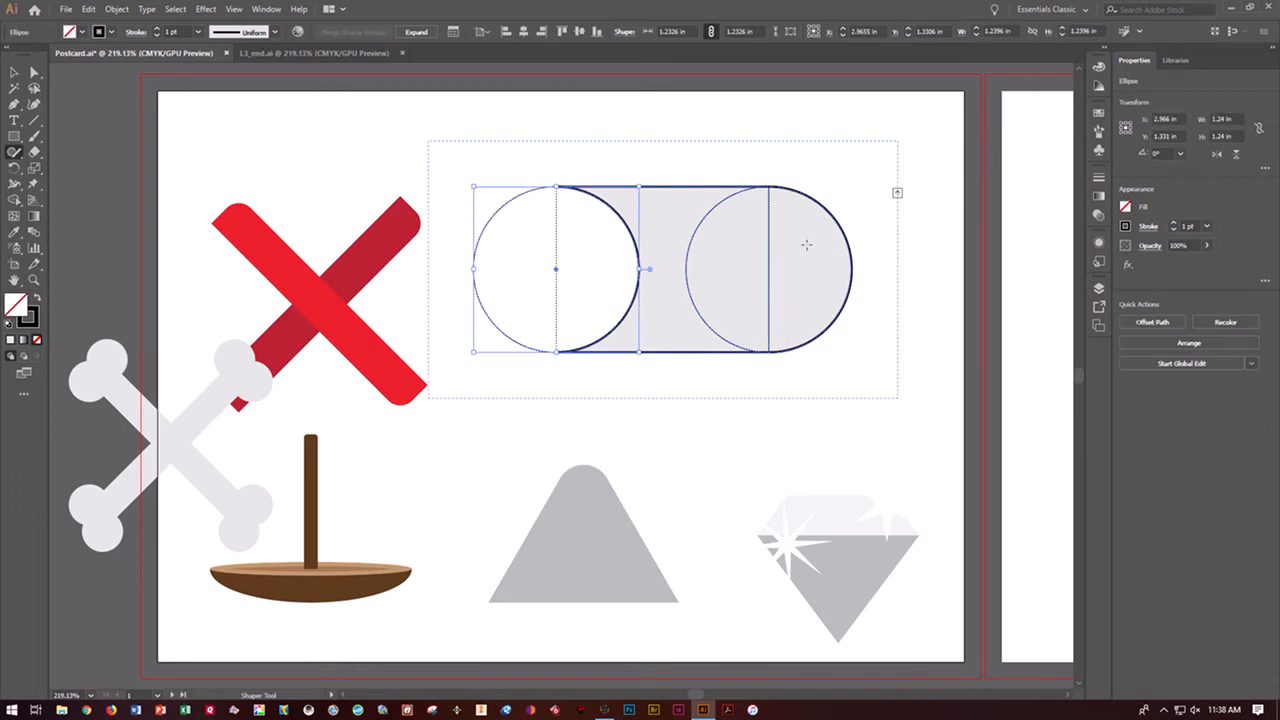
left_click(898, 194)
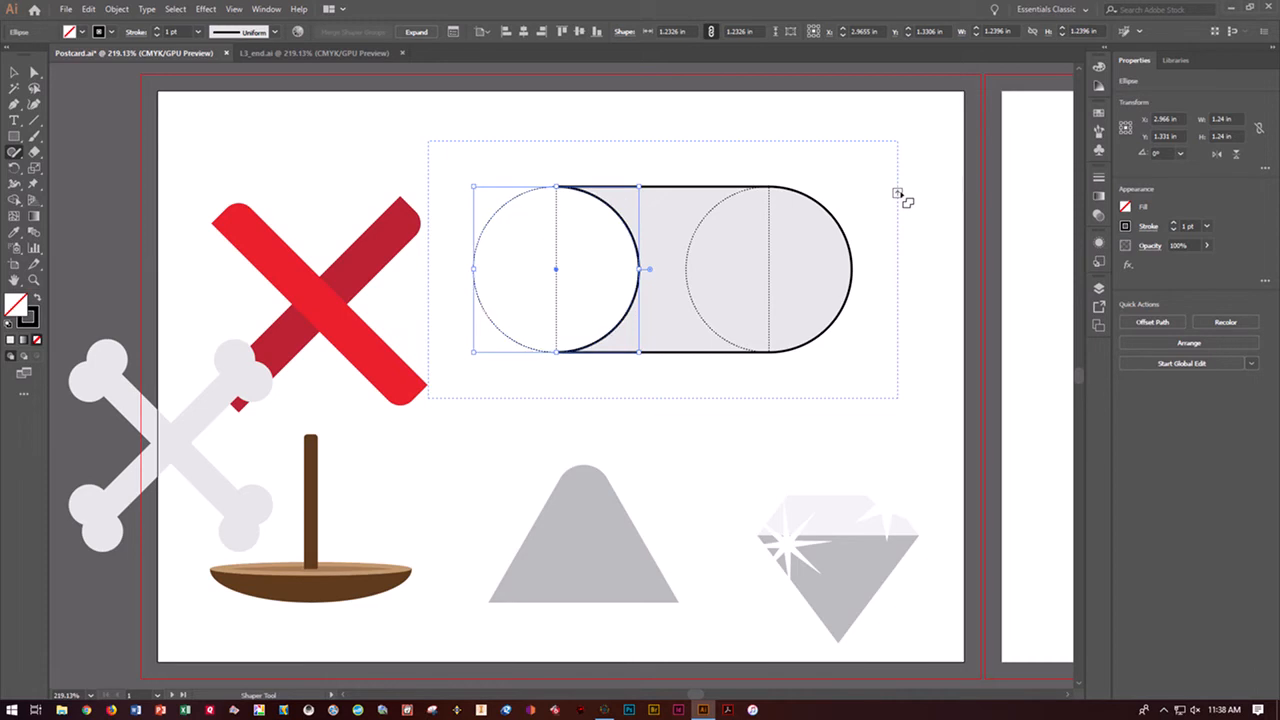
left_click(852, 220)
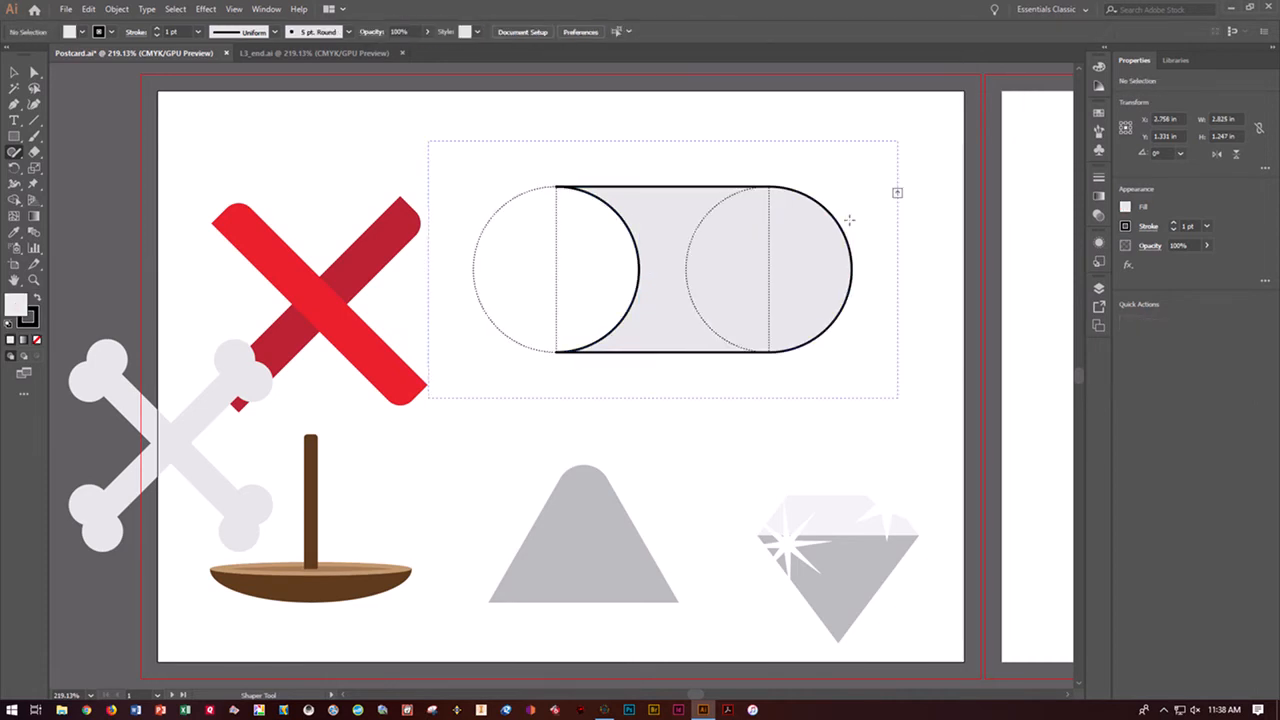
left_click(897, 196)
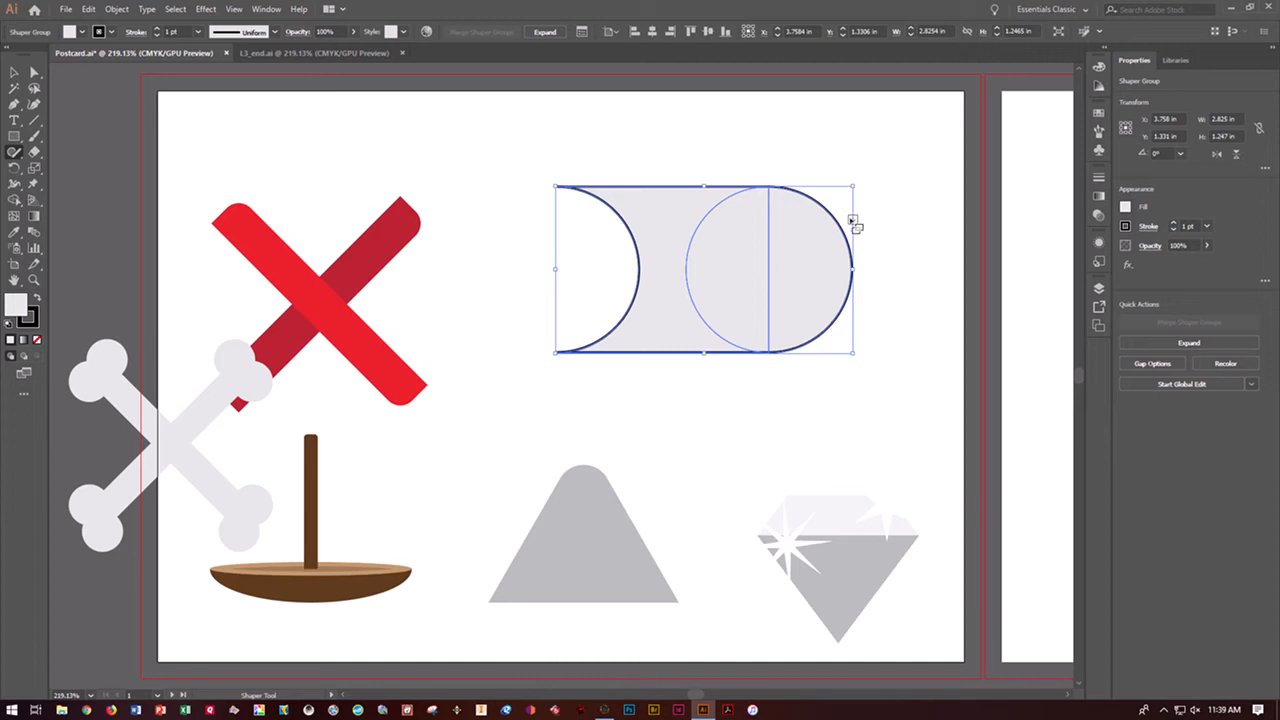
left_click(852, 220)
left_click(897, 194)
Select the left ellipse inside the Shaper Group and narrow it to about 0.94 in wide
left_click(634, 249)
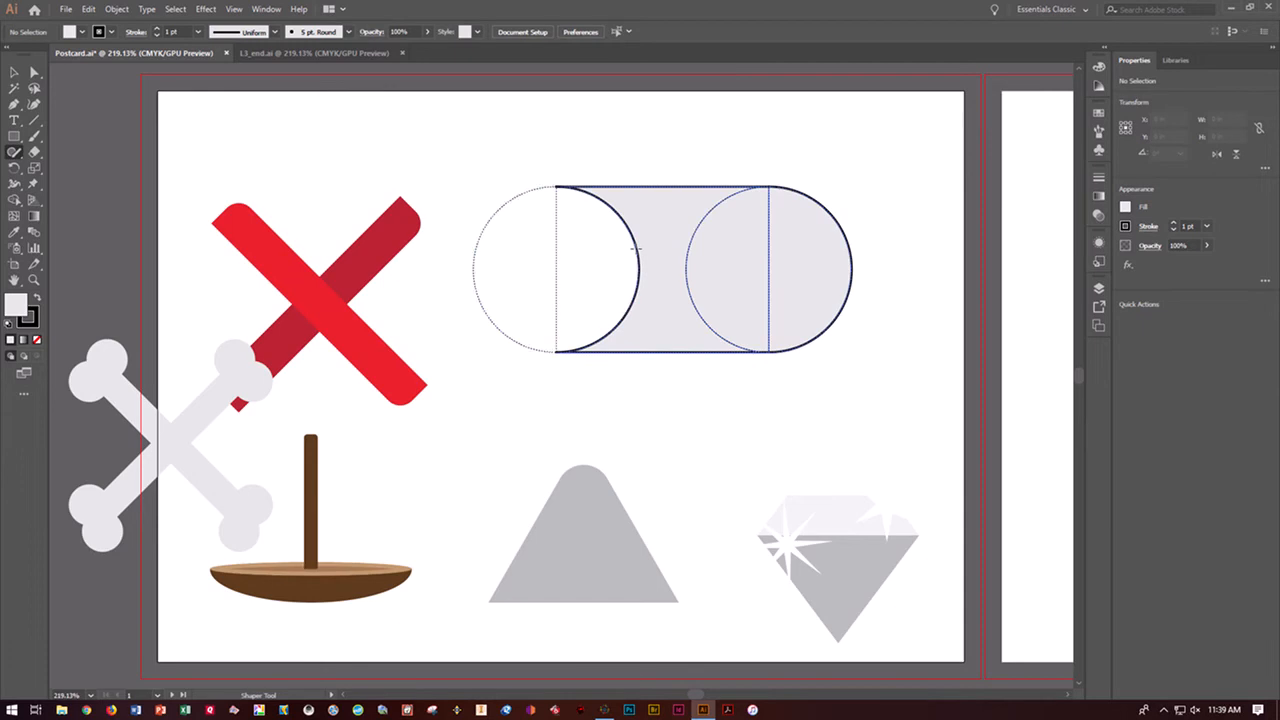
left_click(633, 249)
left_click(634, 249)
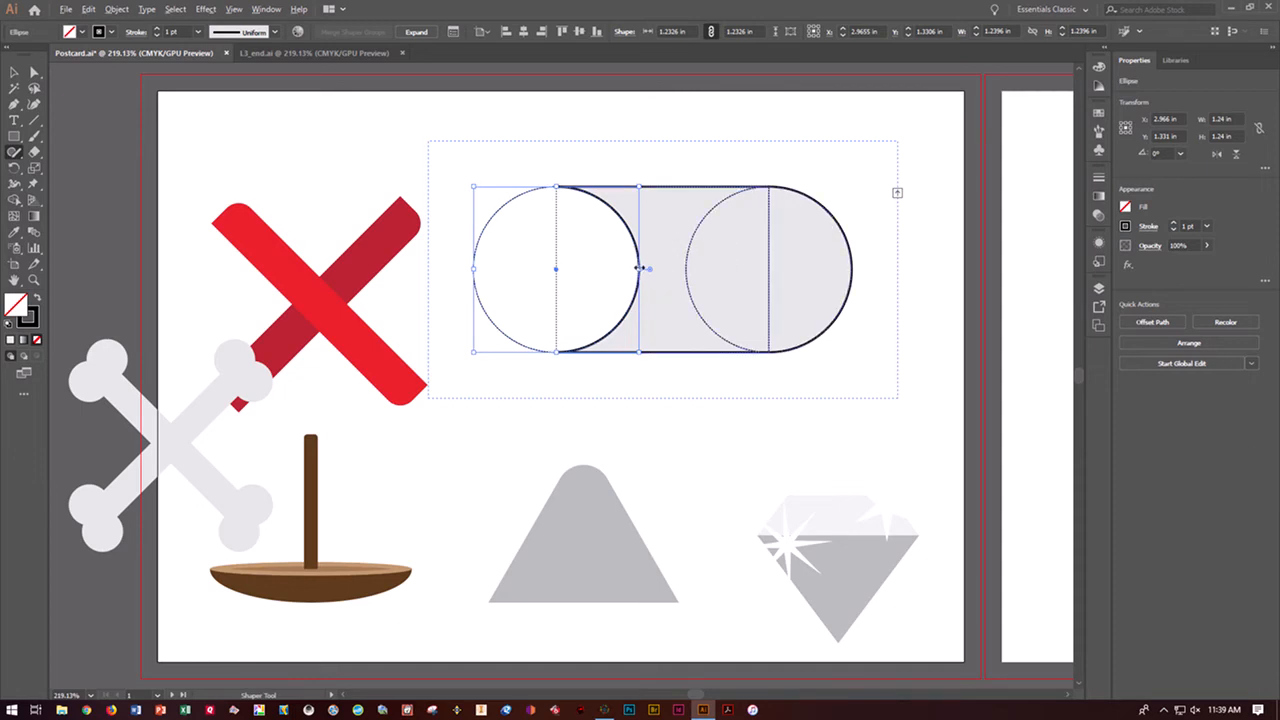
left_click_drag(641, 270, 620, 270)
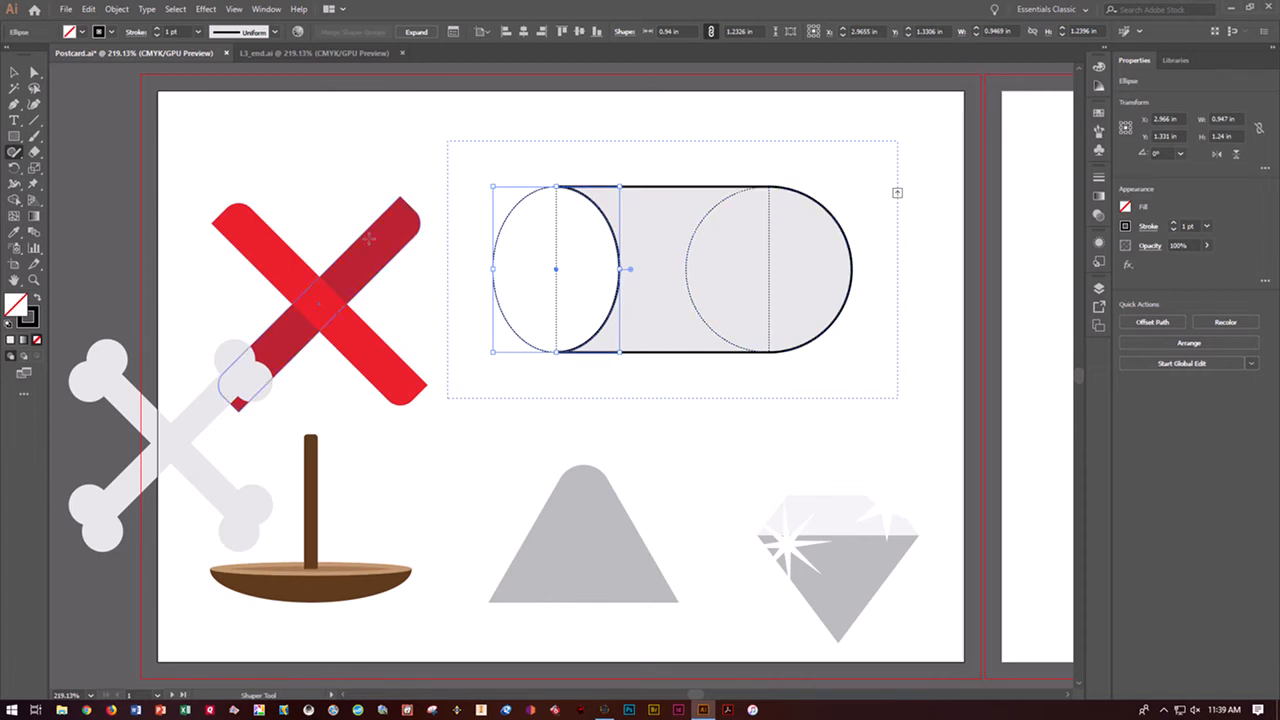
left_click(369, 239)
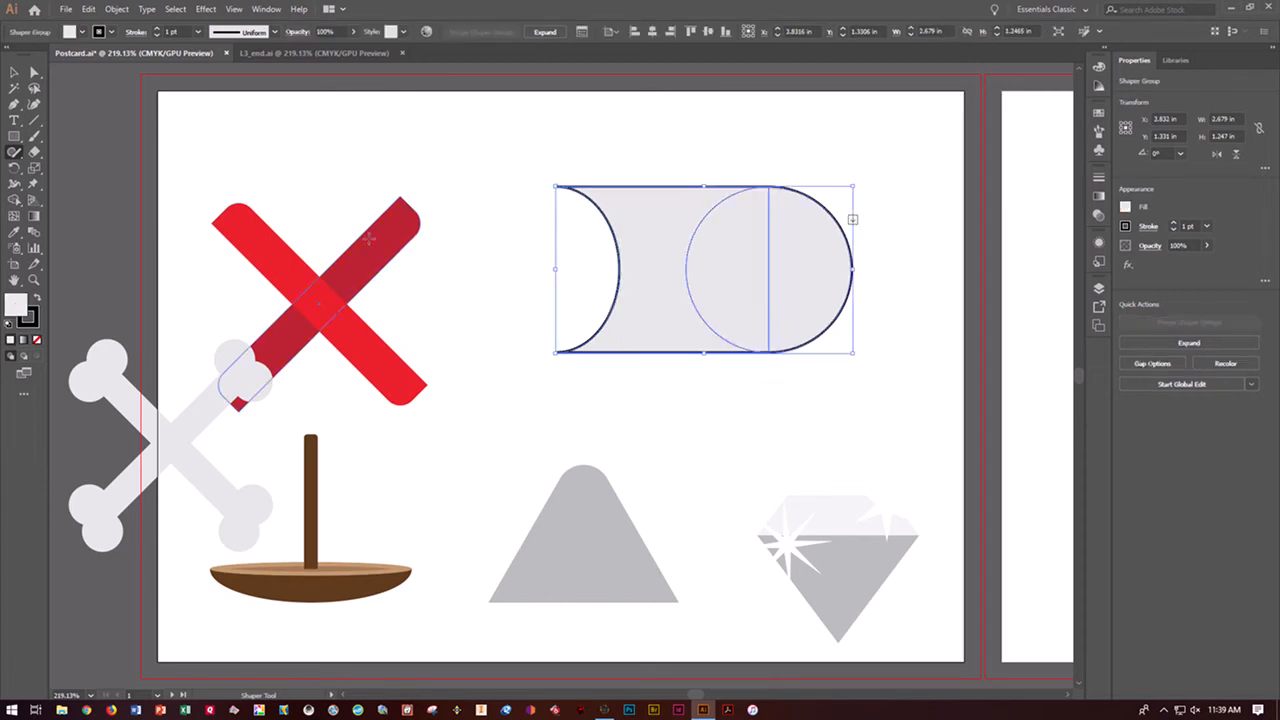
Fill the Shaper Group with the lightest gray swatch and remove its stroke
left_click(1126, 206)
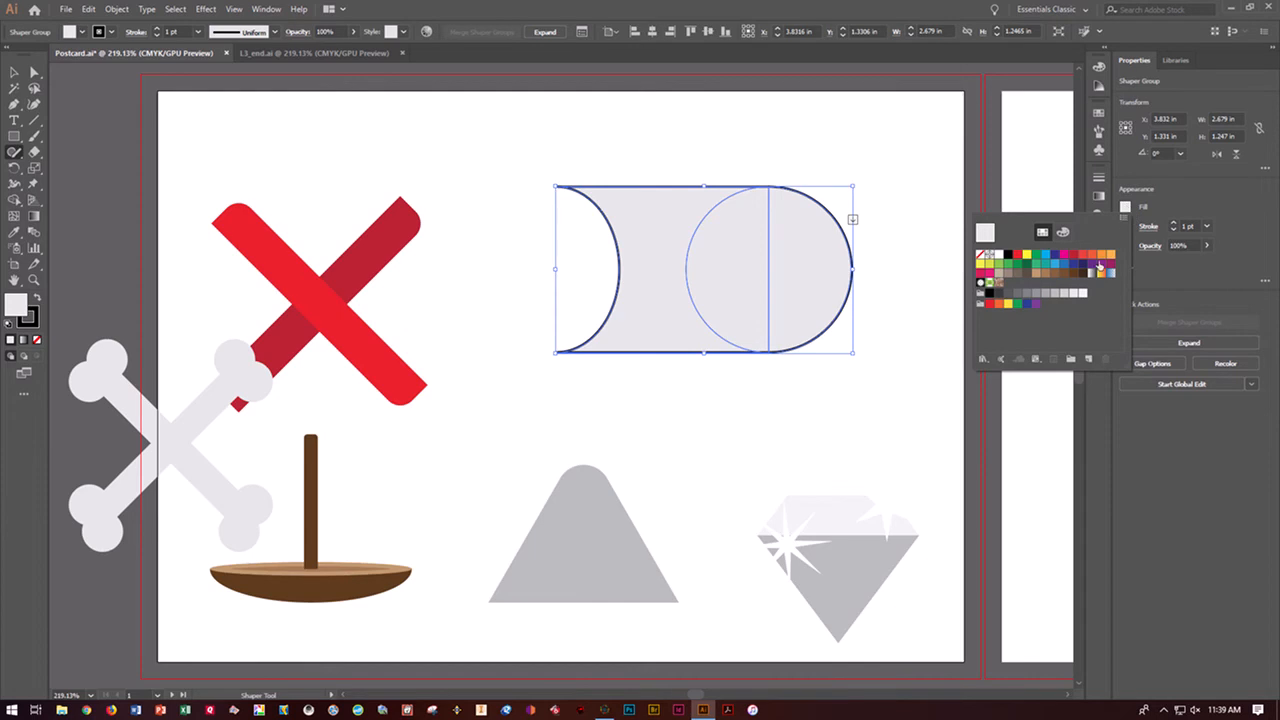
left_click(1083, 294)
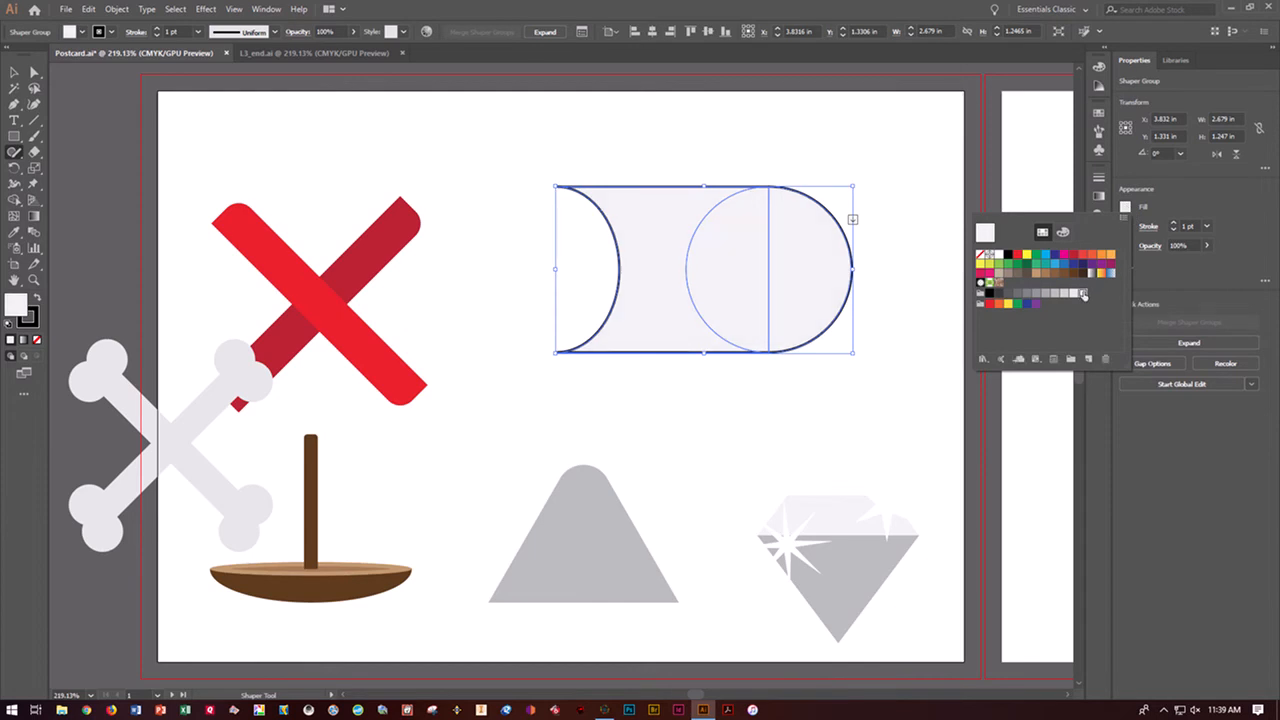
left_click(1126, 227)
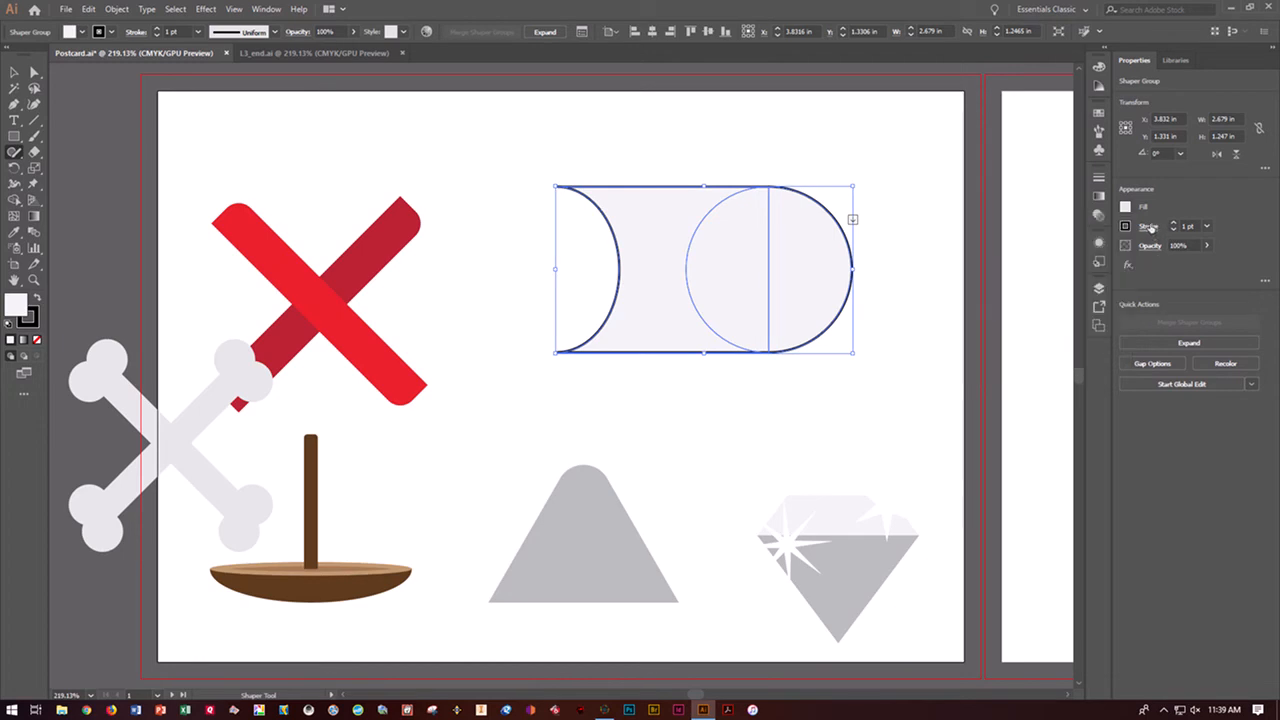
left_click(1126, 227)
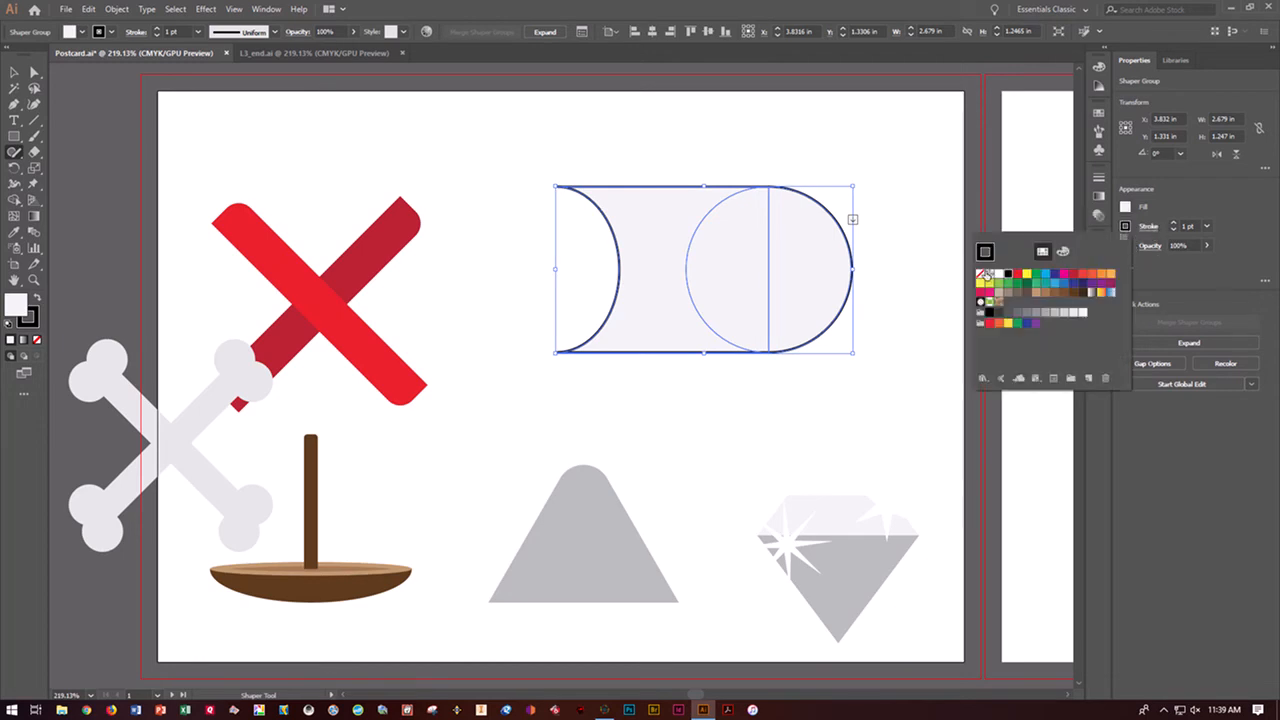
left_click(980, 273)
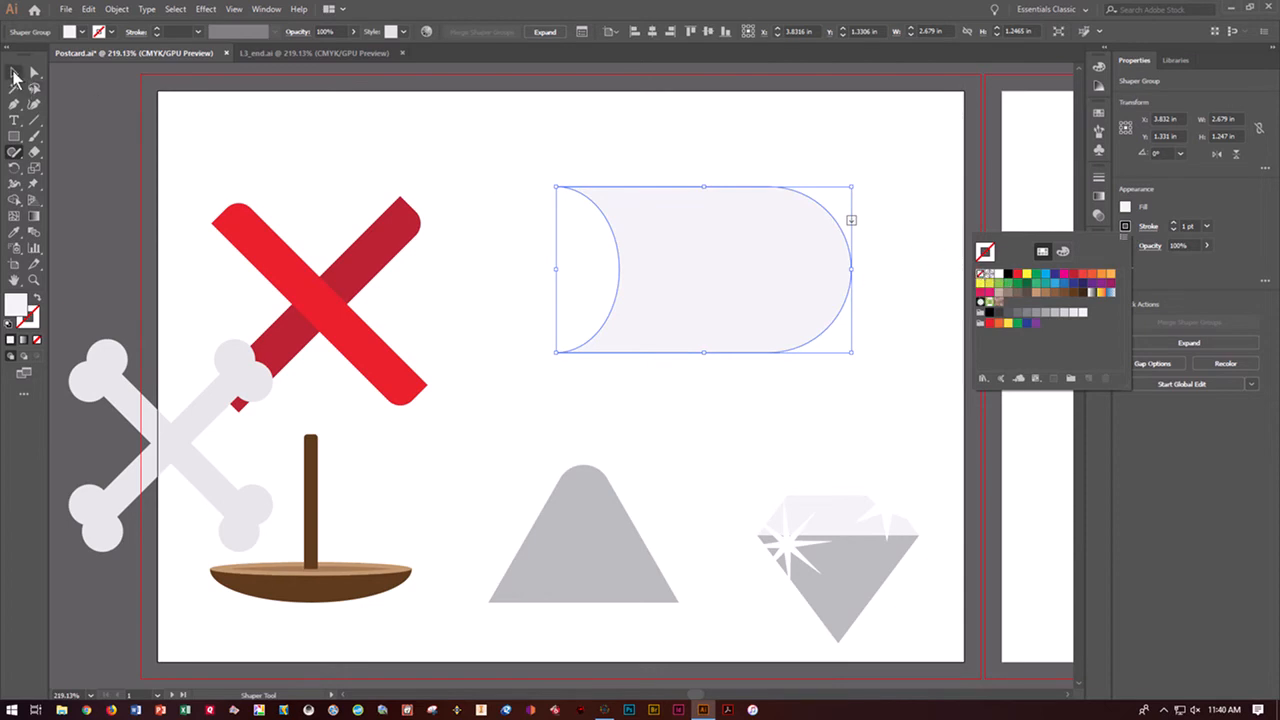
Move the boat group up so its mast sits behind the sail shape and the hull lies just below it
left_click(14, 73)
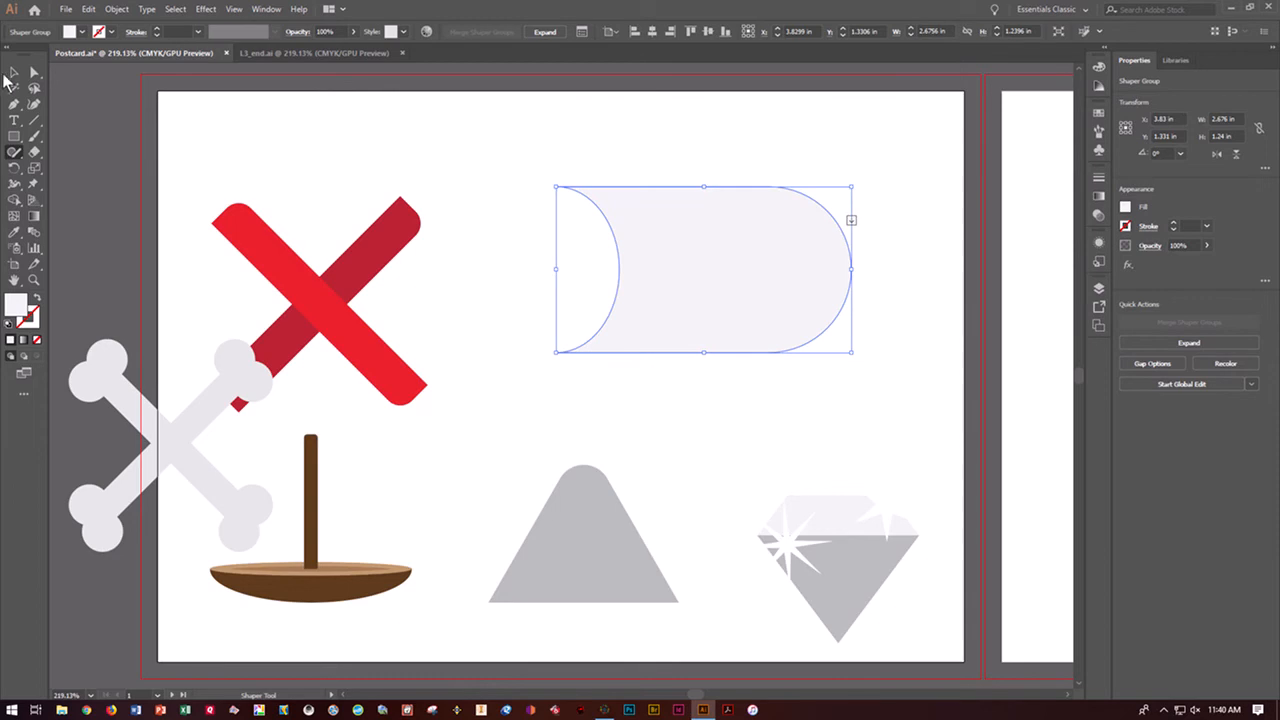
left_click(14, 74)
left_click_drag(310, 533, 718, 343)
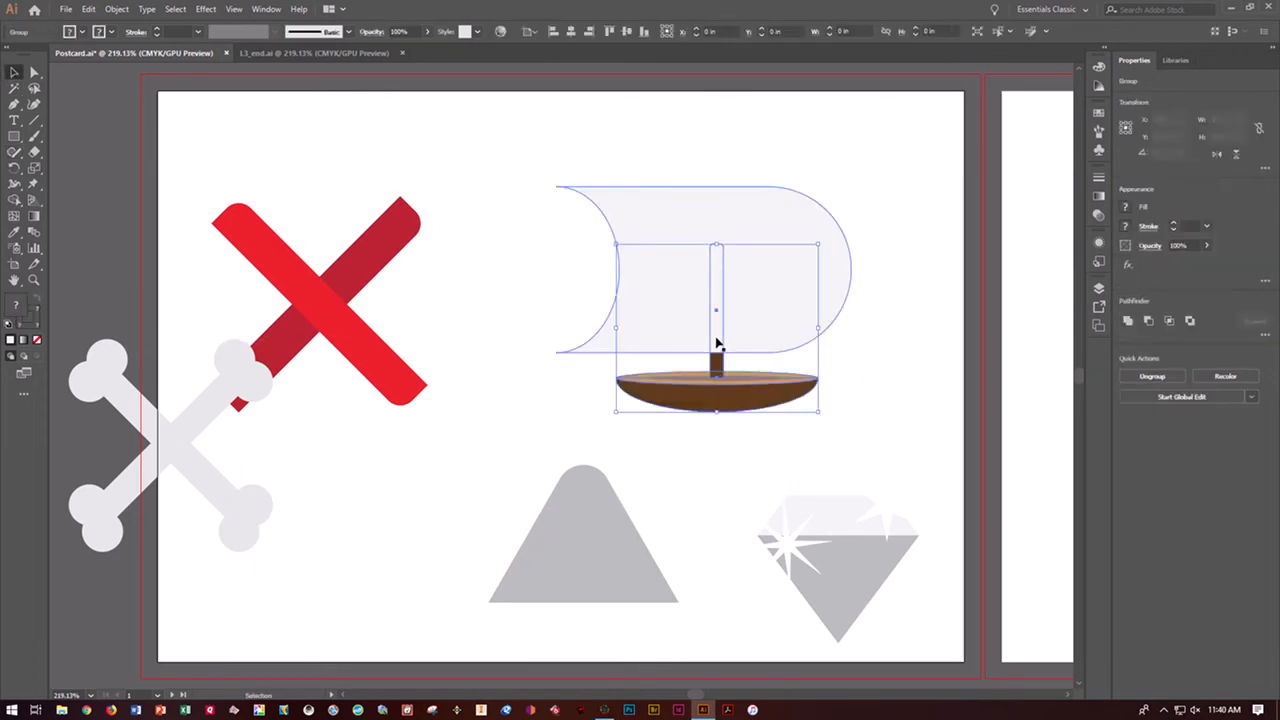
Scale the sail proportionally down to about 1.51 by 0.70 in and place it over the mast above the hull
left_click(701, 230)
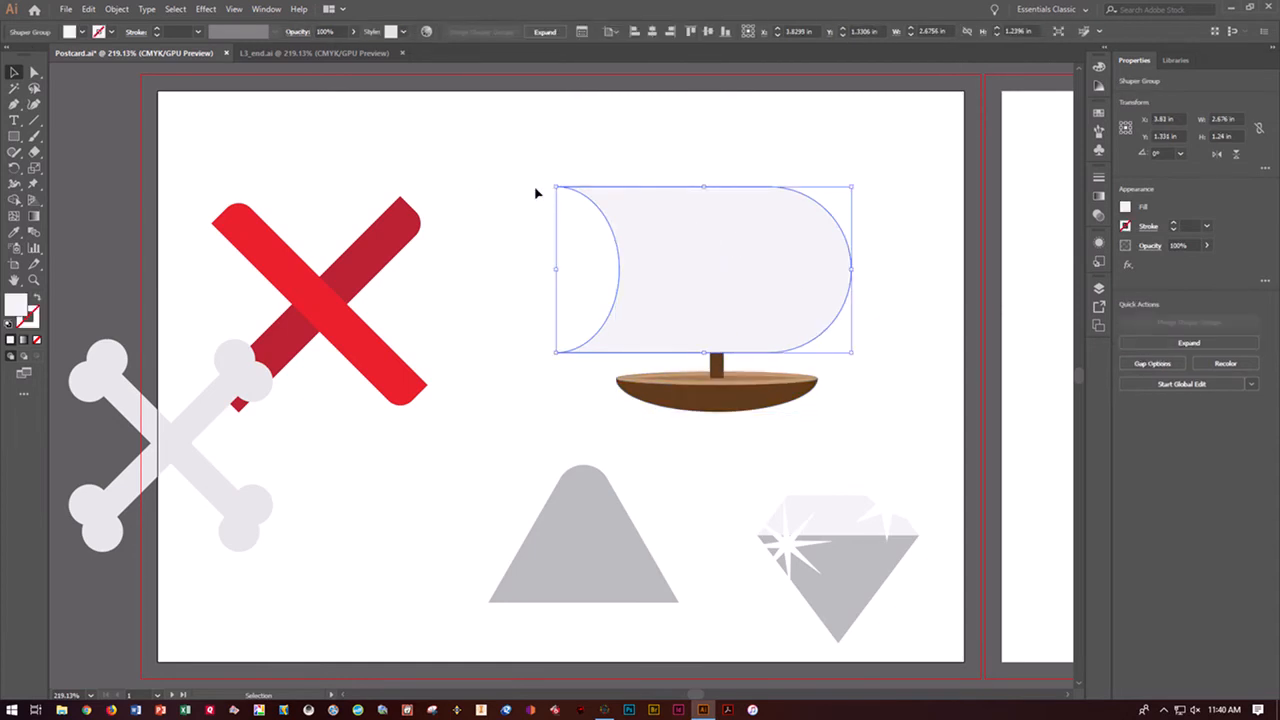
left_click_drag(557, 186, 685, 259)
left_click_drag(754, 310, 713, 310)
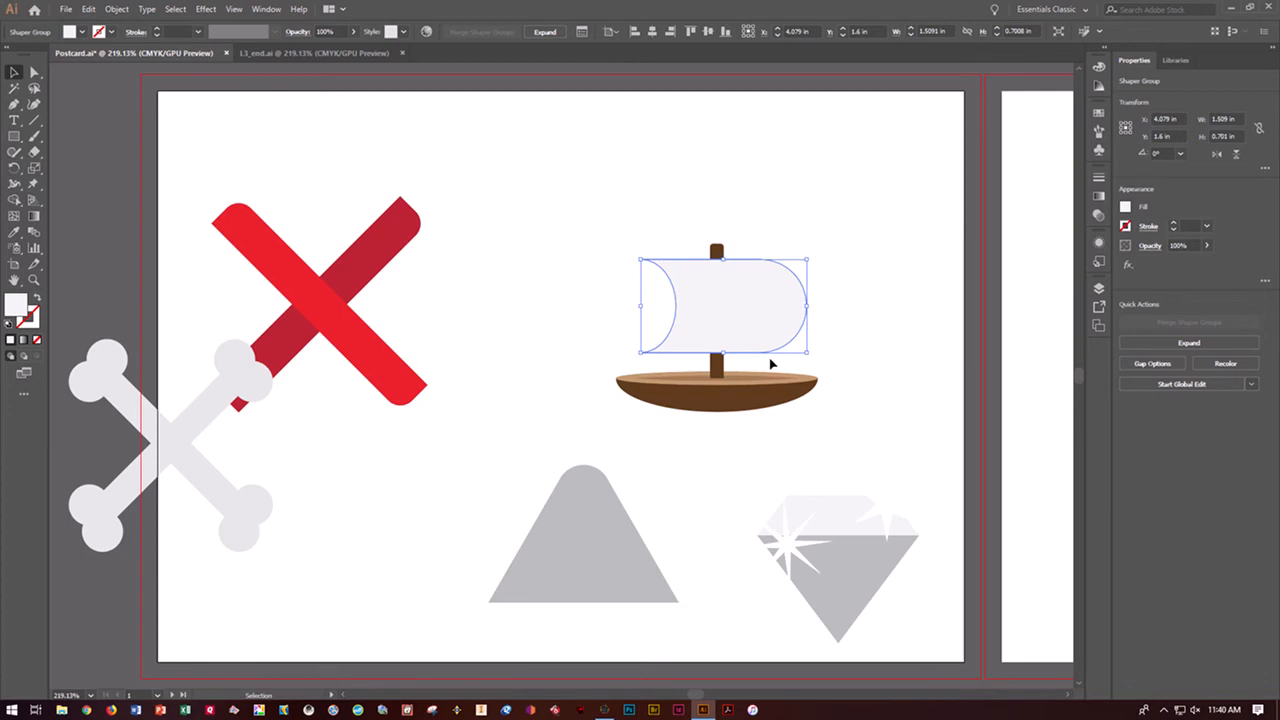
Nudge the sail left and slightly down to fine-tune its position on the mast, and deselect it
key("Left")
key("Left")
key("Left")
key("Left")
key("Left")
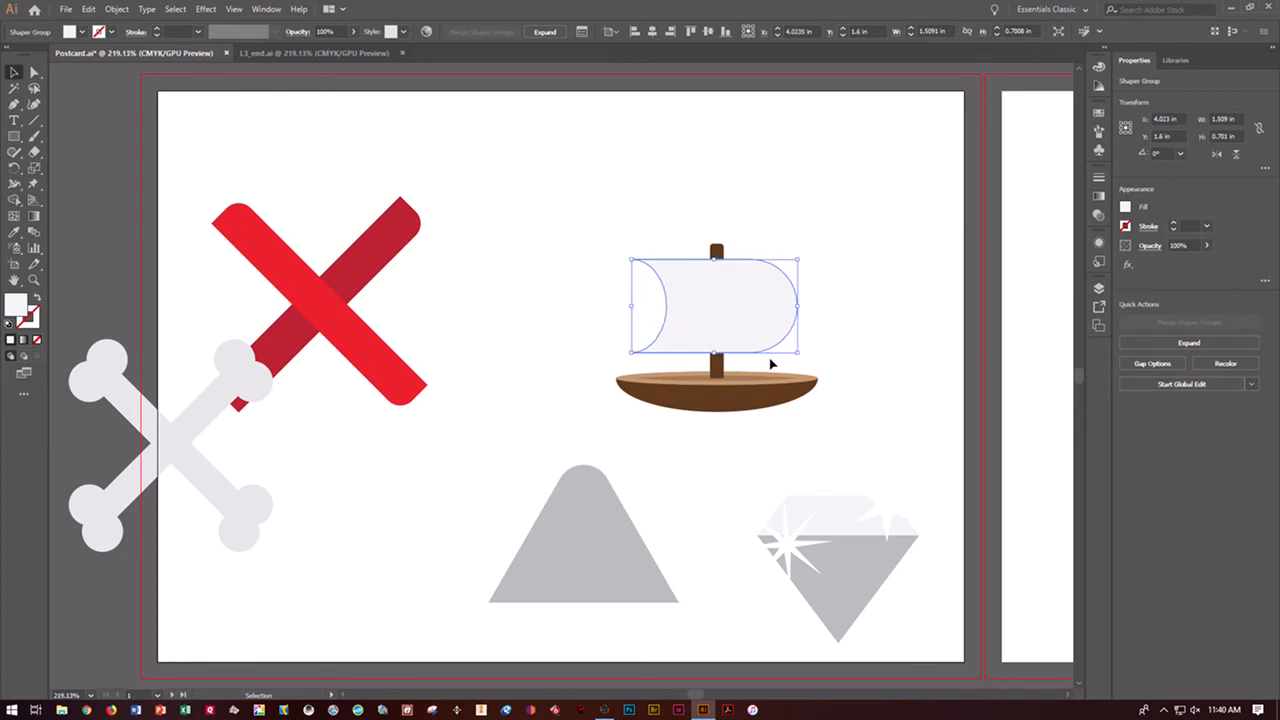
key("Down")
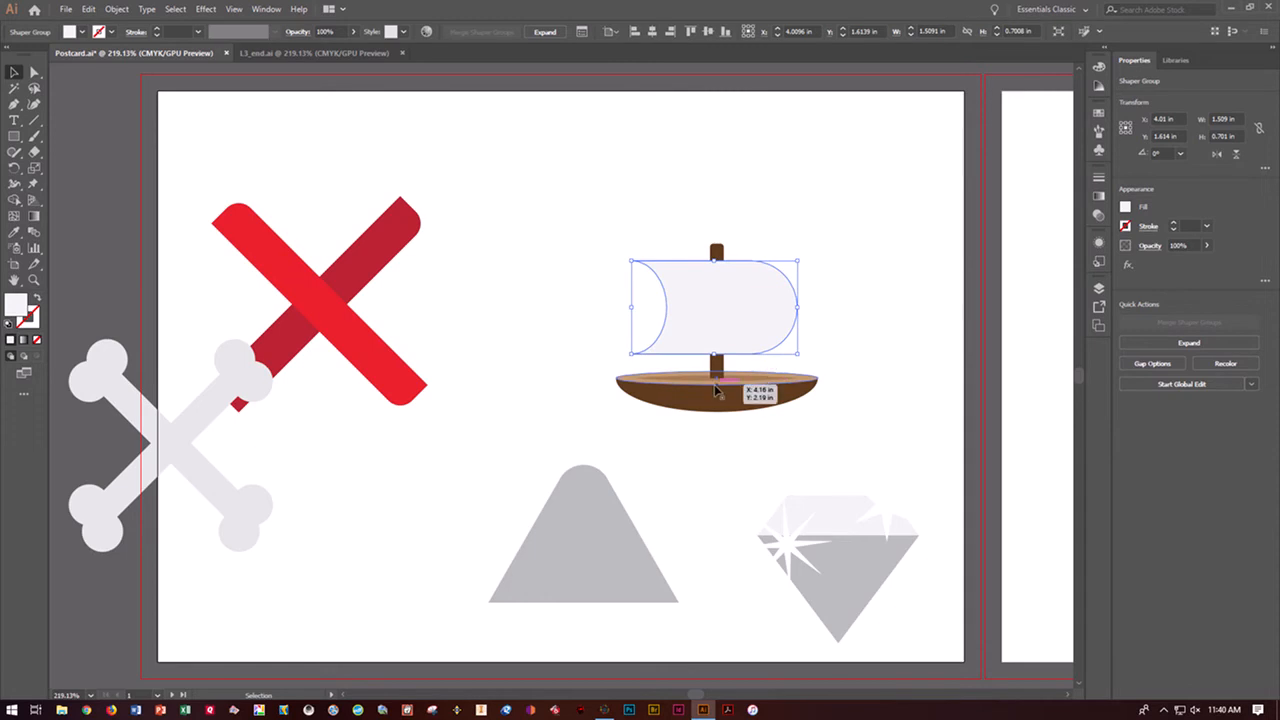
key("ctrl+bracketleft")
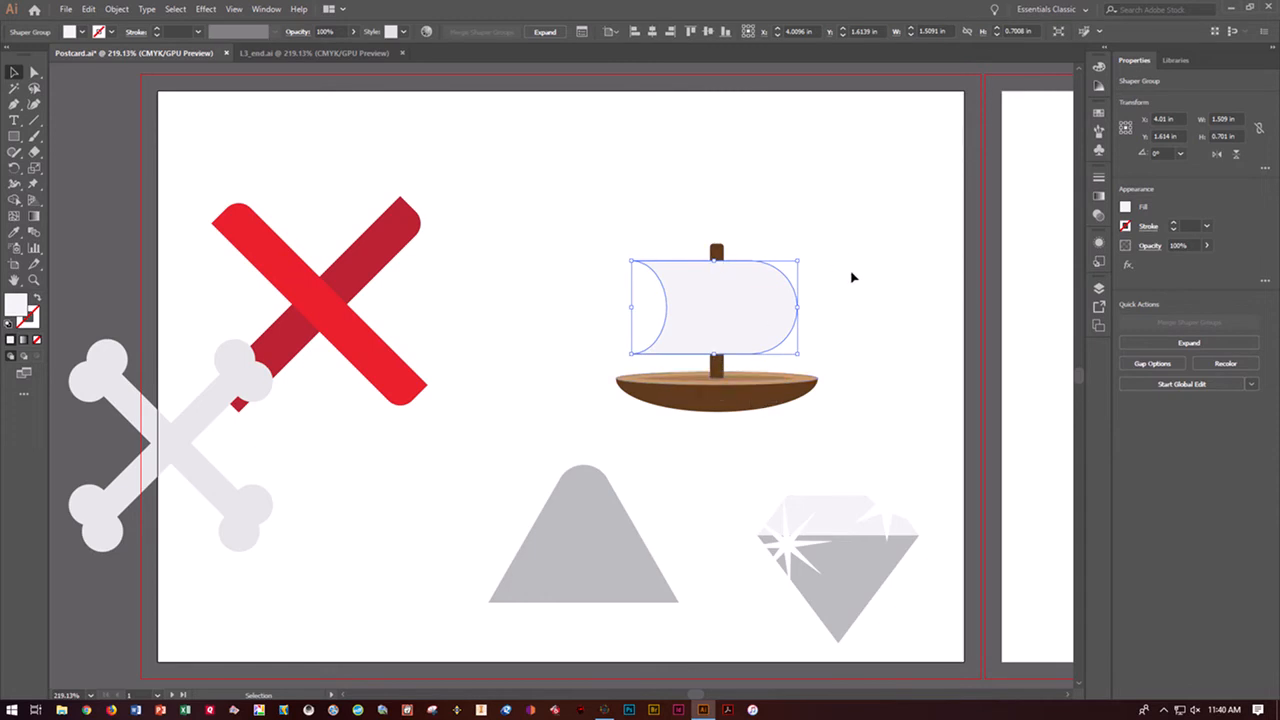
left_click(855, 276)
Select the sail together with the boat and group them
left_click_drag(591, 226, 853, 418)
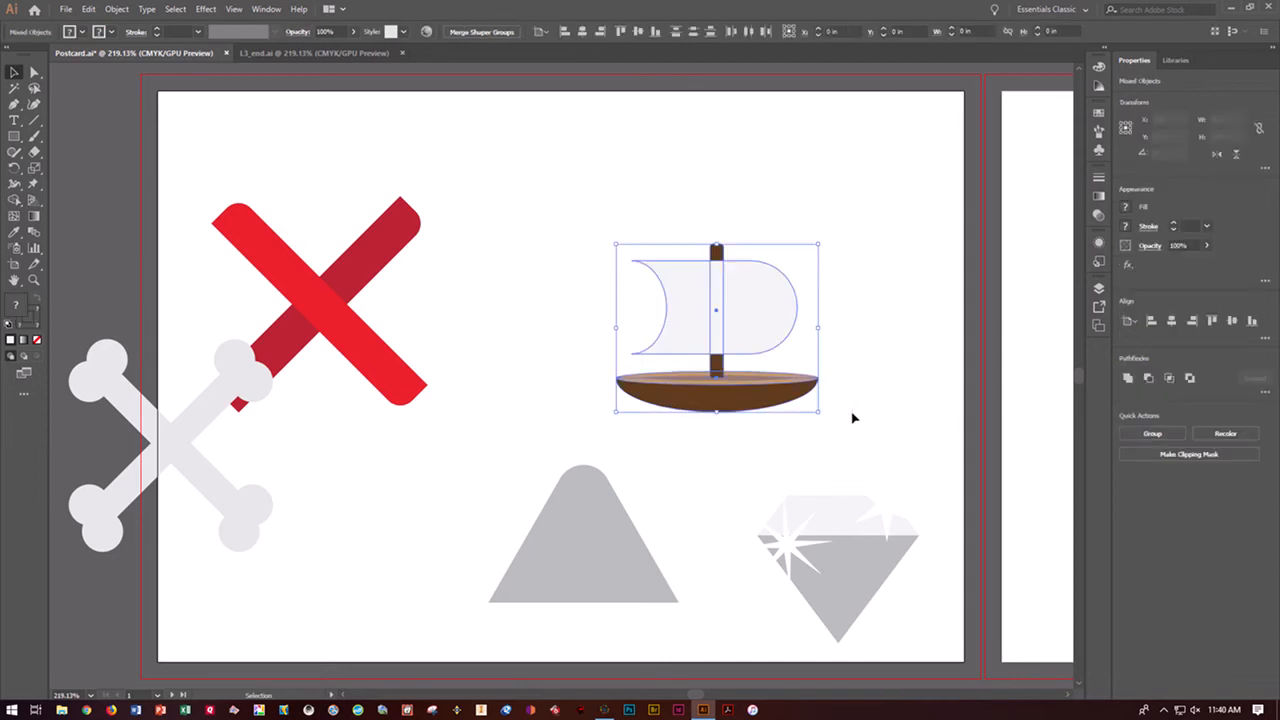
left_click(1146, 430)
left_click(926, 400)
Move the grouped sailboat below the red X, just left of the gray mountain shape
left_click_drag(742, 353, 612, 242)
left_click_drag(649, 280, 497, 567)
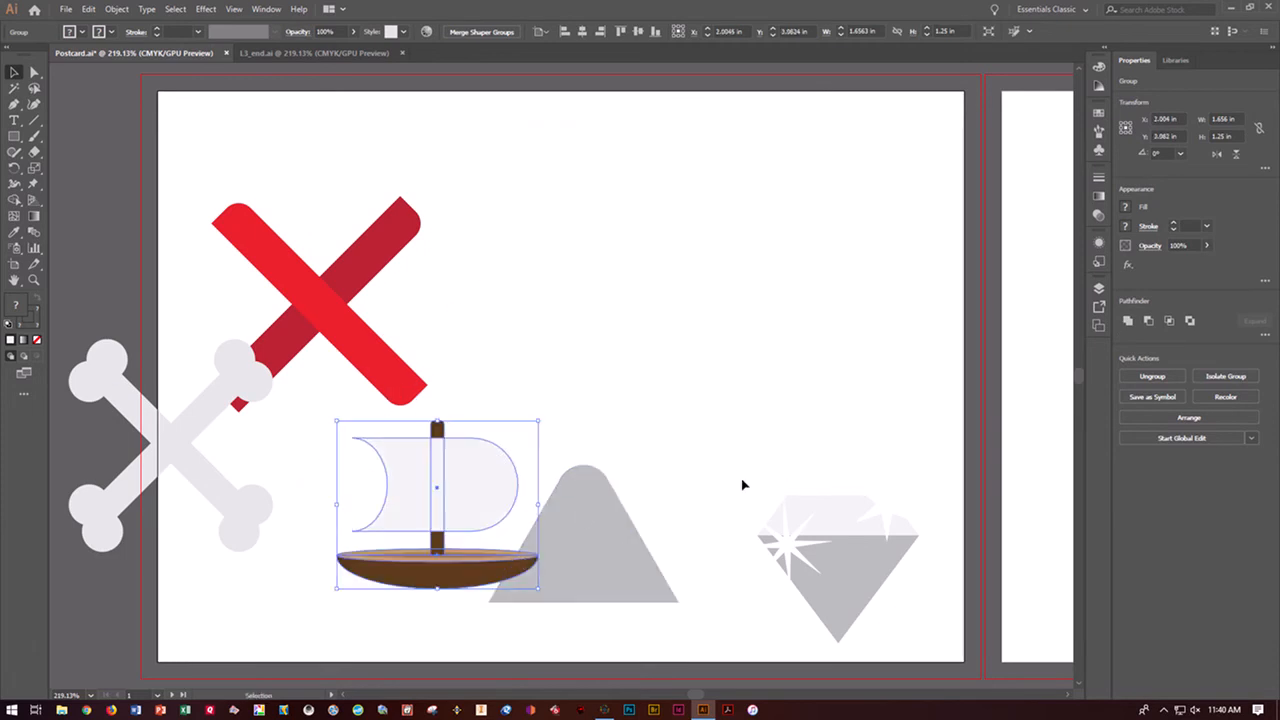
left_click(786, 395)
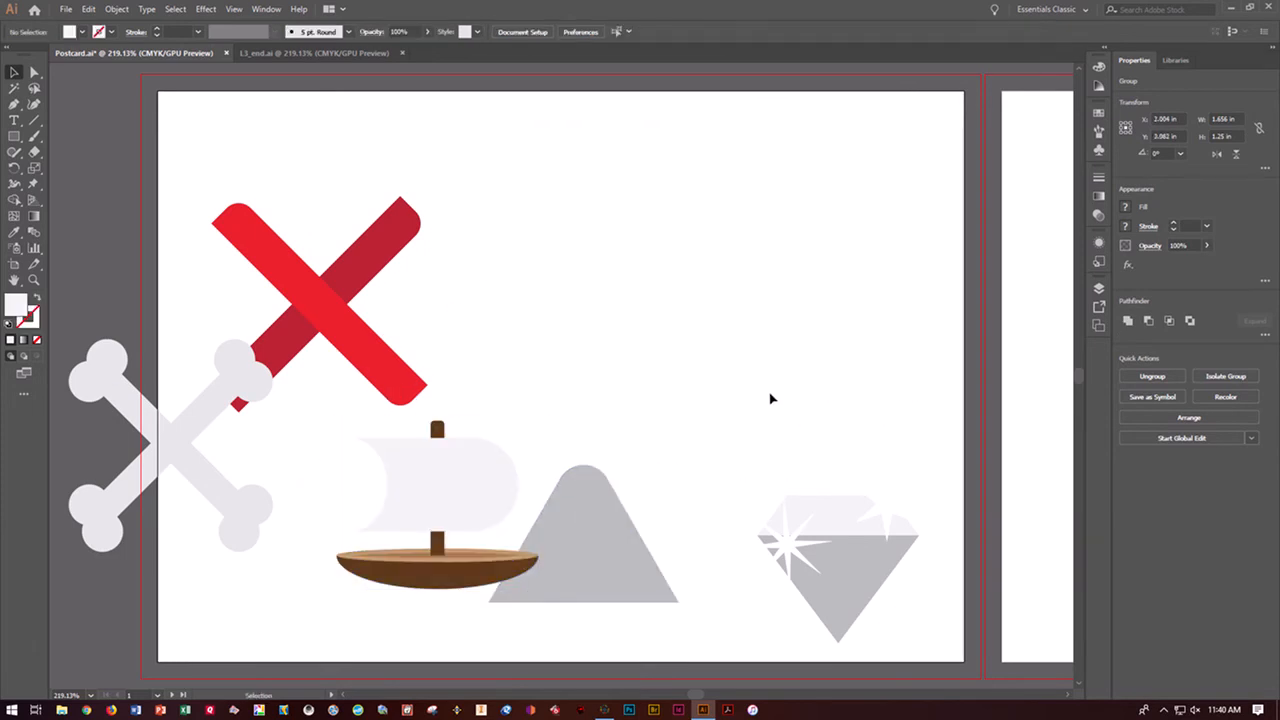
left_click_drag(484, 572, 442, 602)
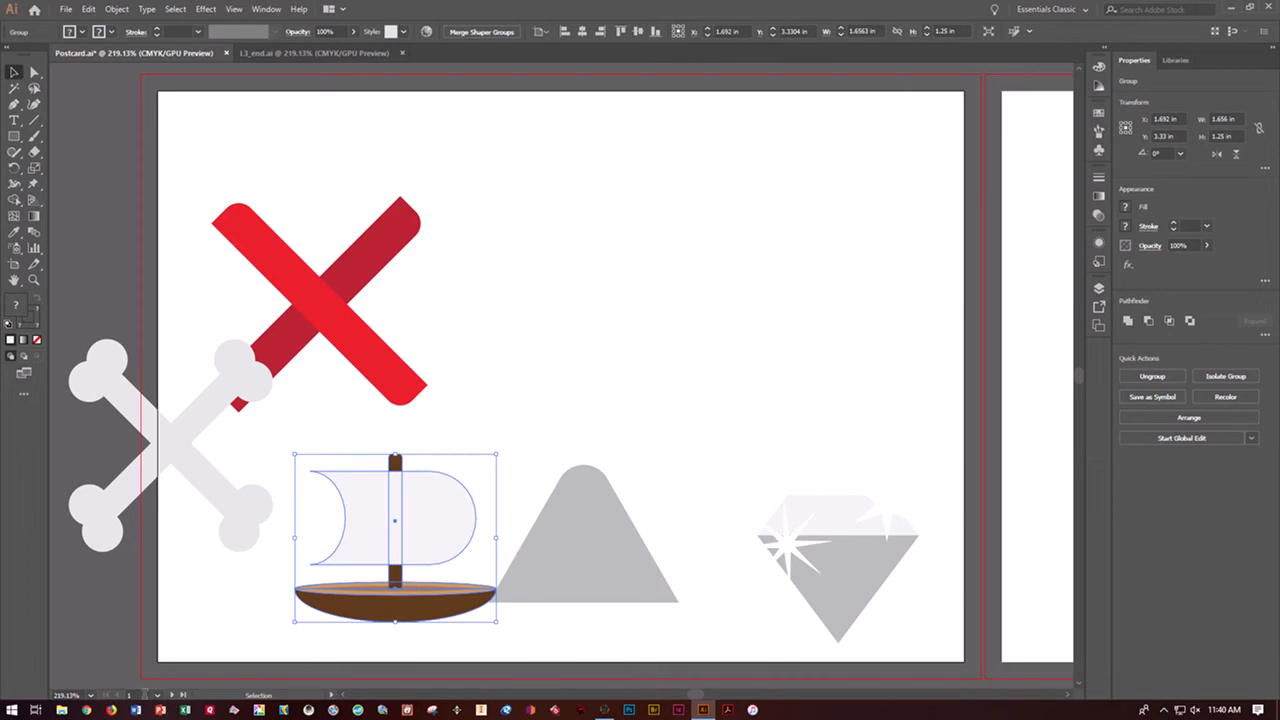
Go to artboard 2 and place island.png as a linked image from the upper-left corner of the bleed guides
left_click(173, 695)
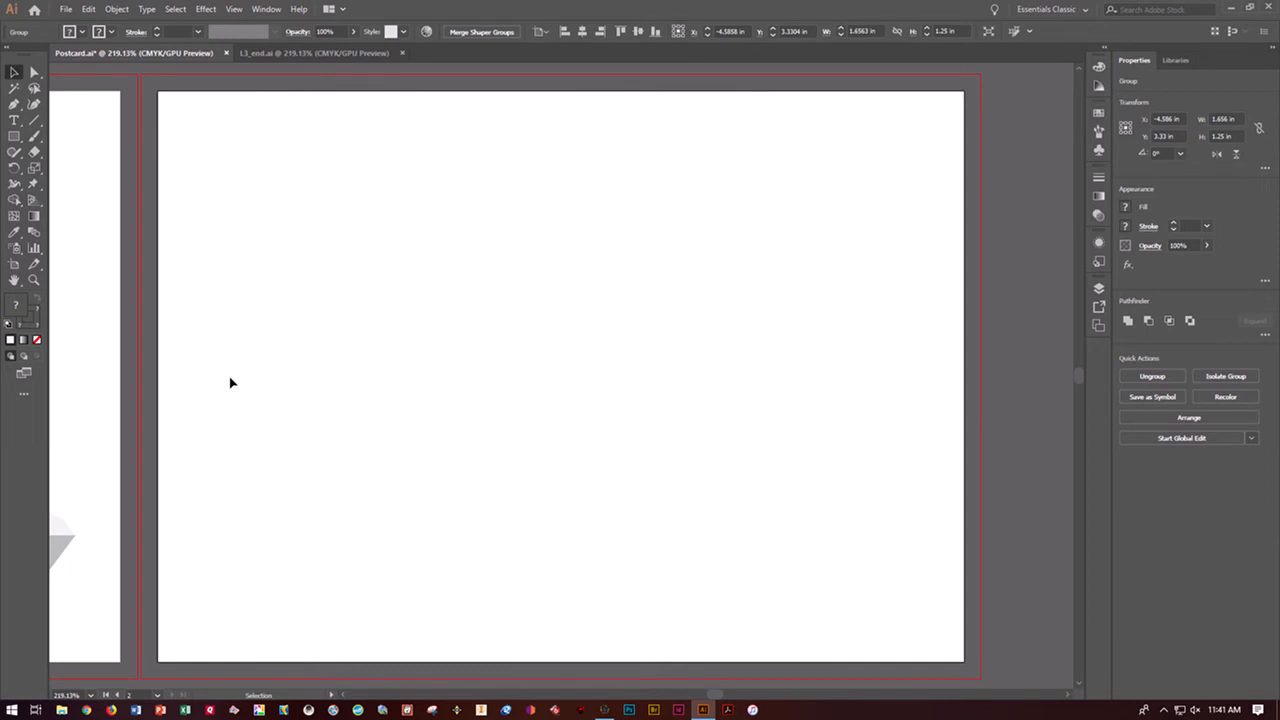
left_click(66, 10)
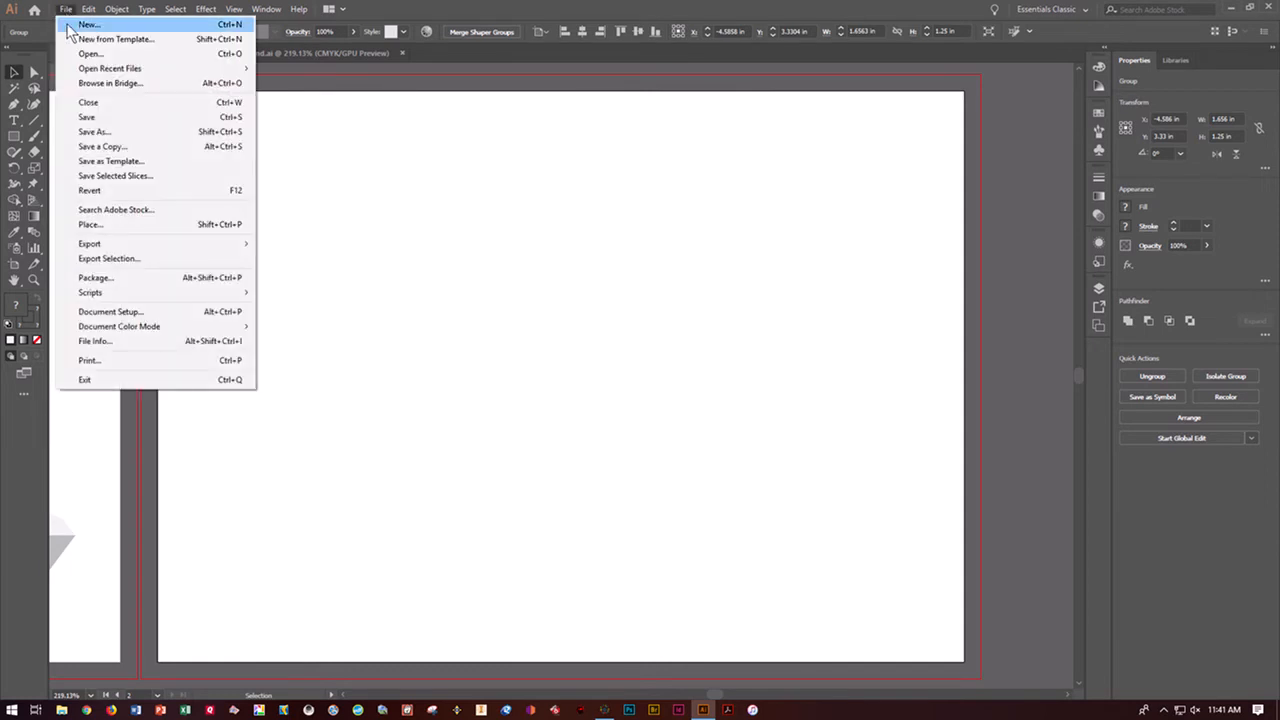
left_click(108, 225)
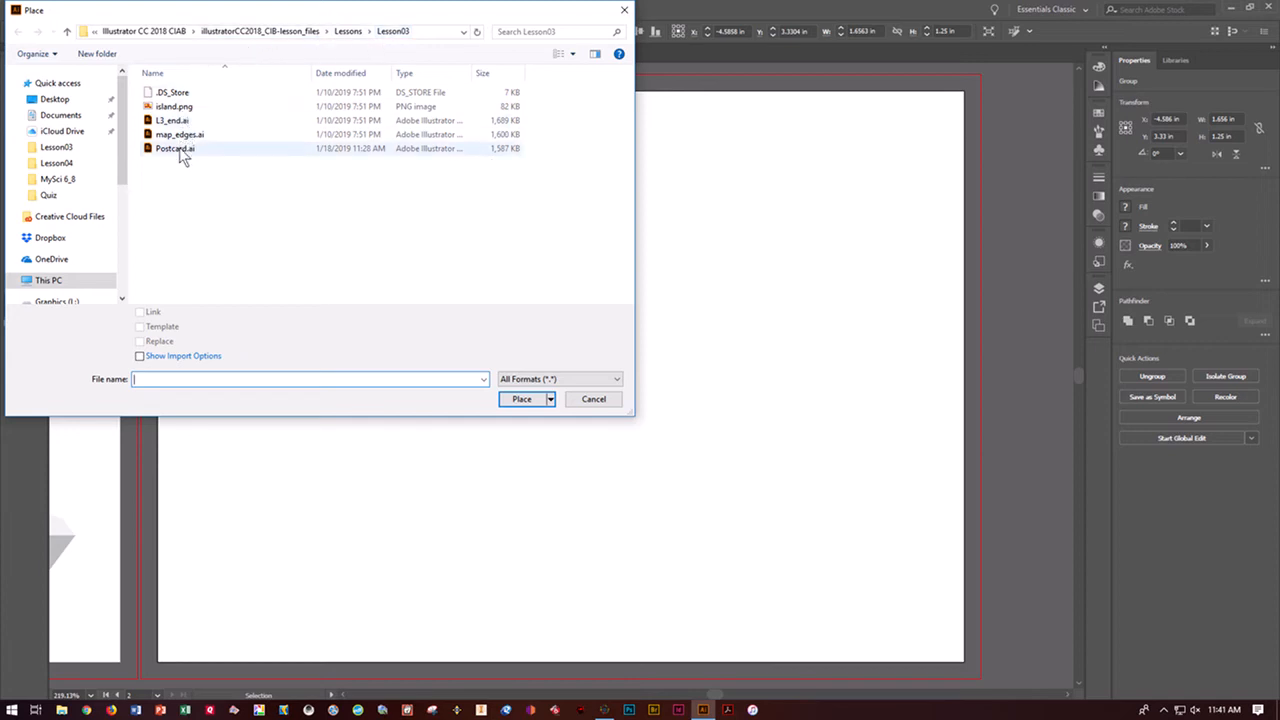
left_click(176, 110)
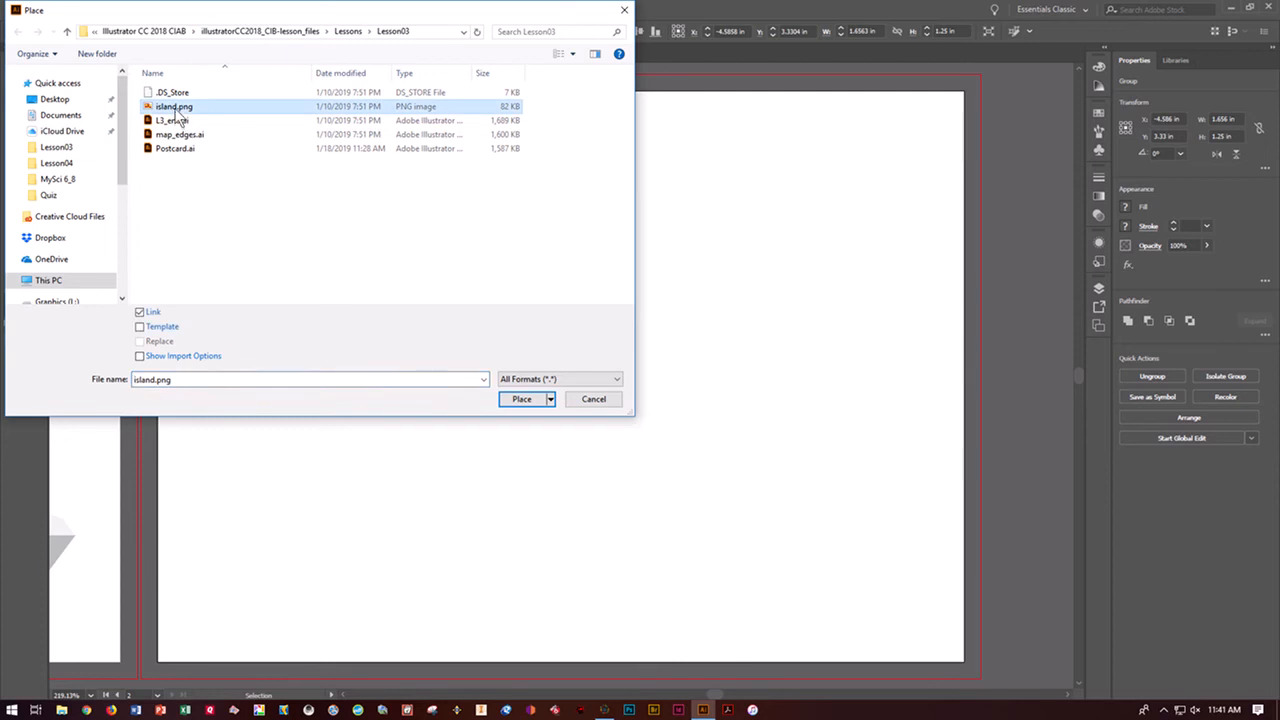
left_click(522, 398)
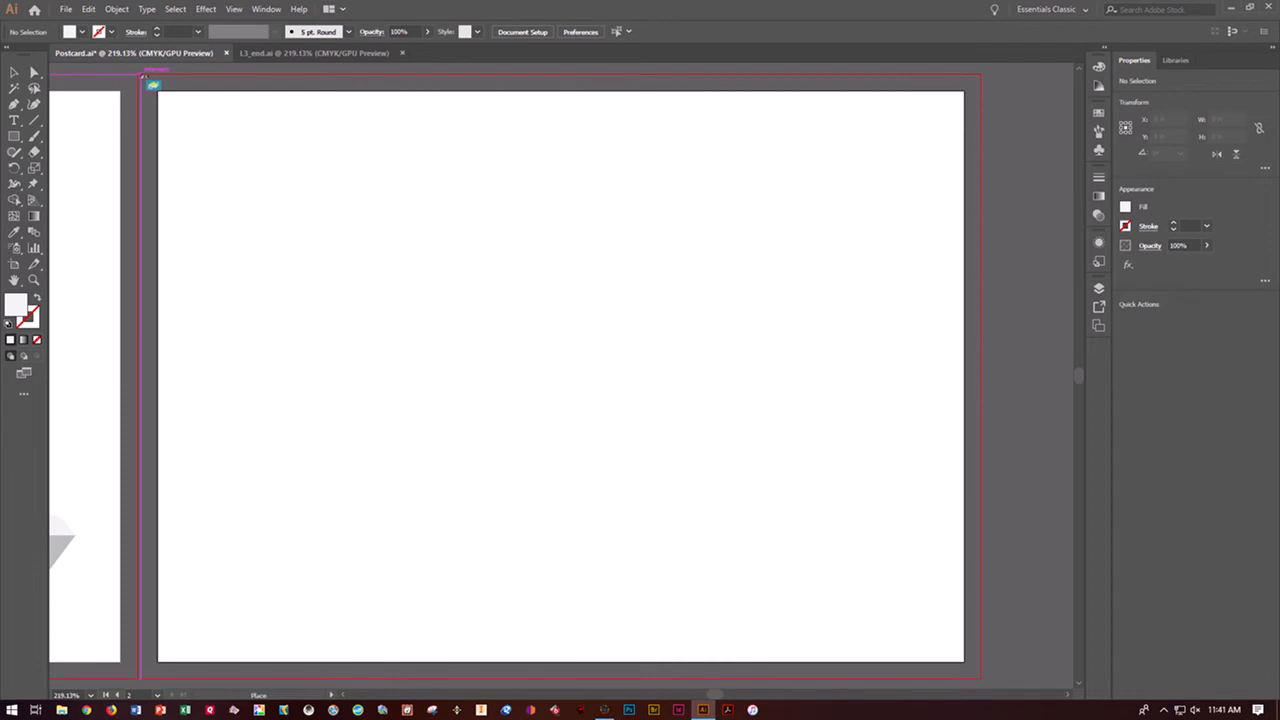
left_click(142, 75)
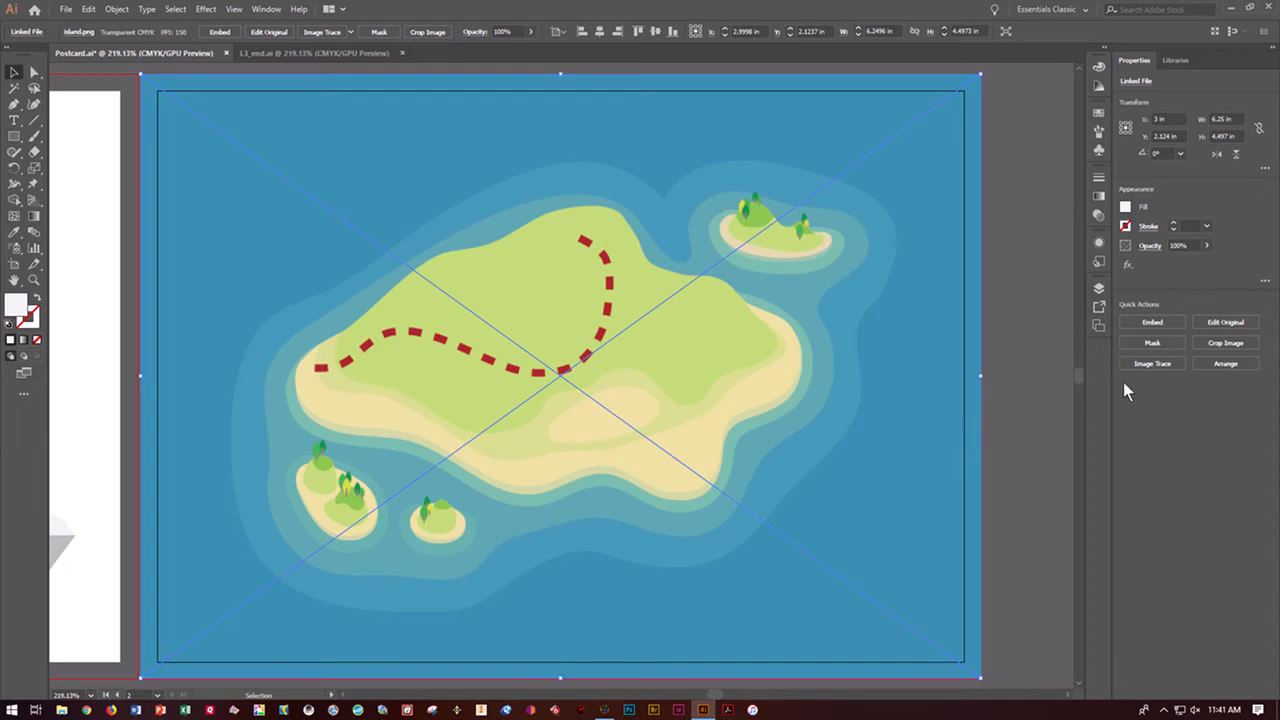
Trace the placed island image with the Low Fidelity Photo preset and open its detailed Image Trace settings
left_click(1151, 365)
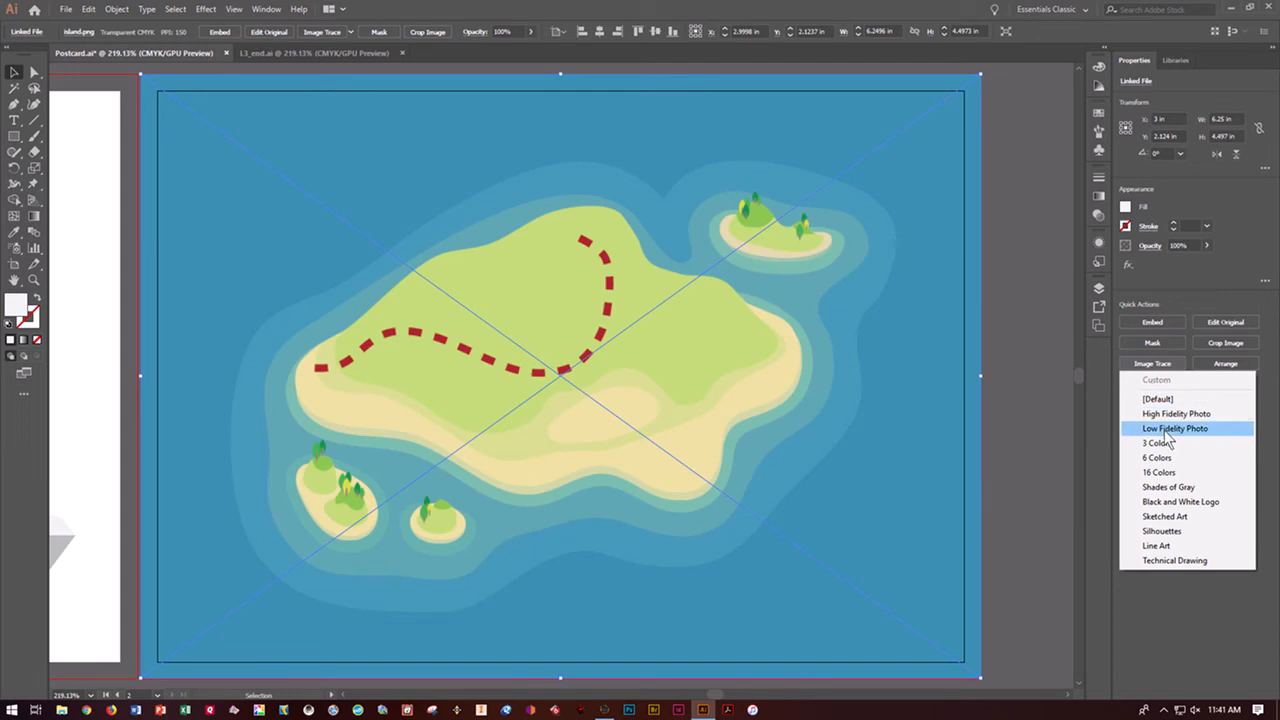
left_click(1164, 430)
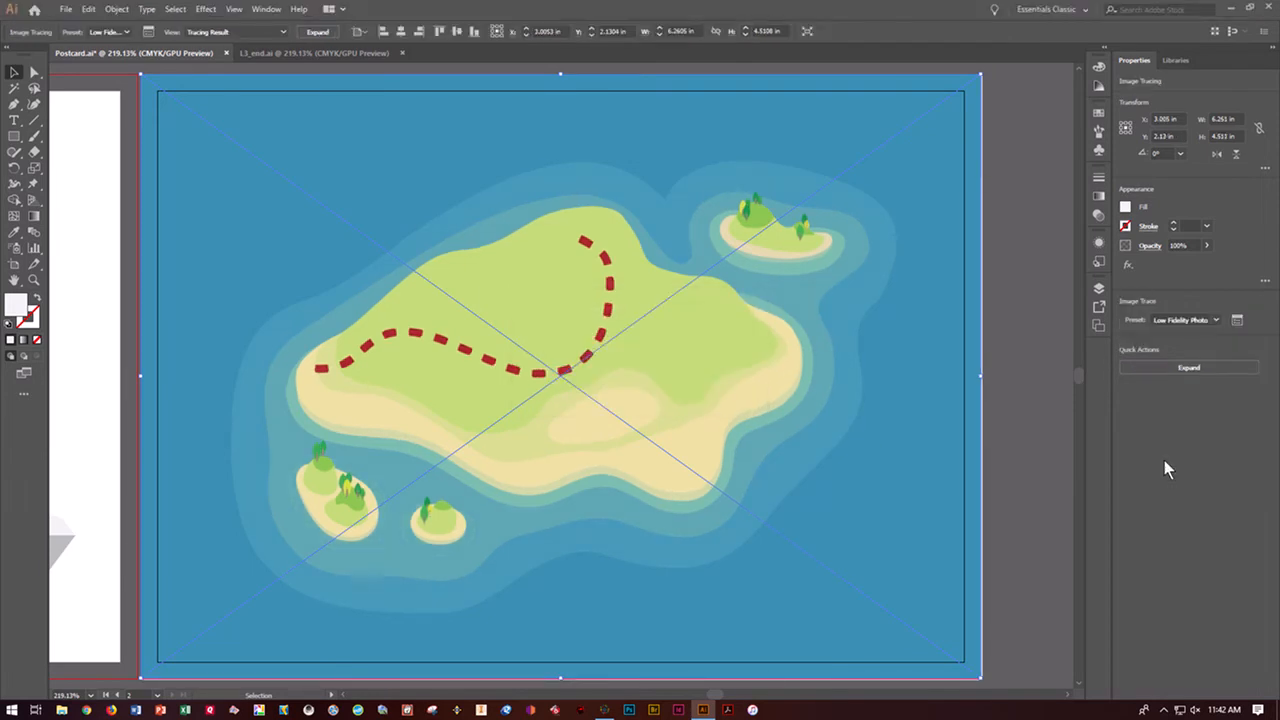
left_click(1238, 321)
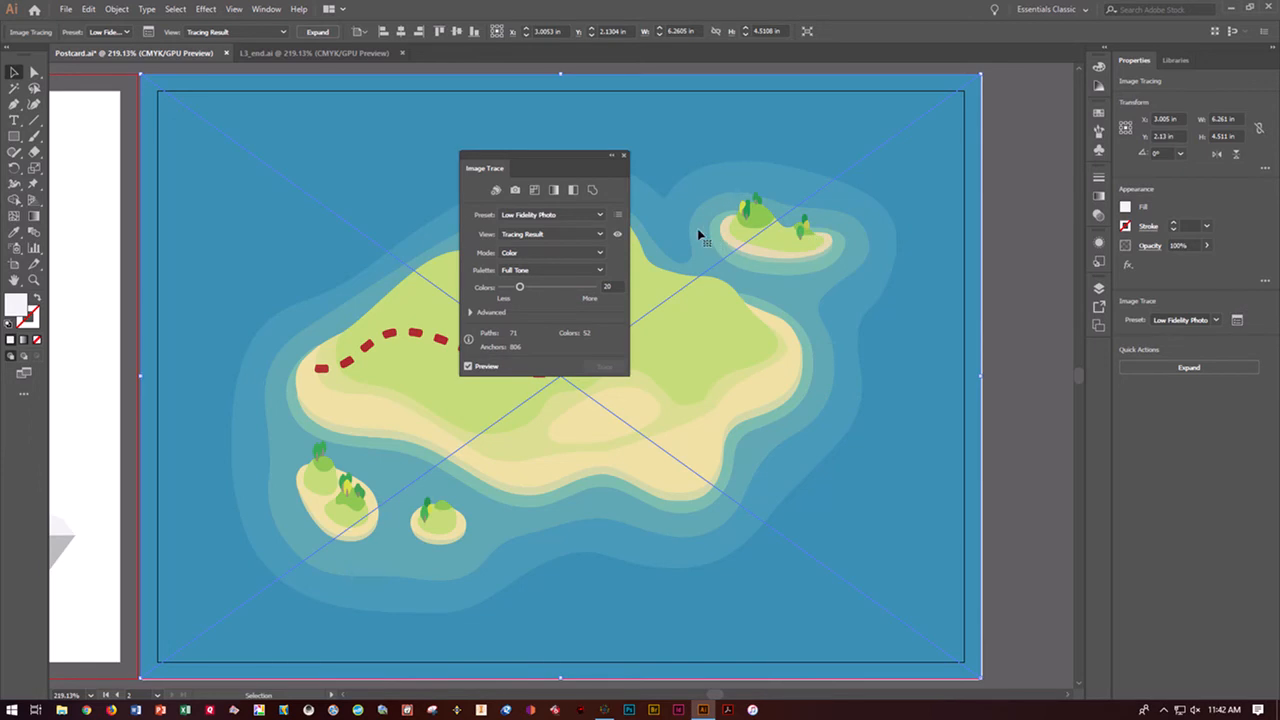
Try the 6 Colors tracing preset, switch to Auto-Color instead, and set the number of colors to 20
left_click(600, 215)
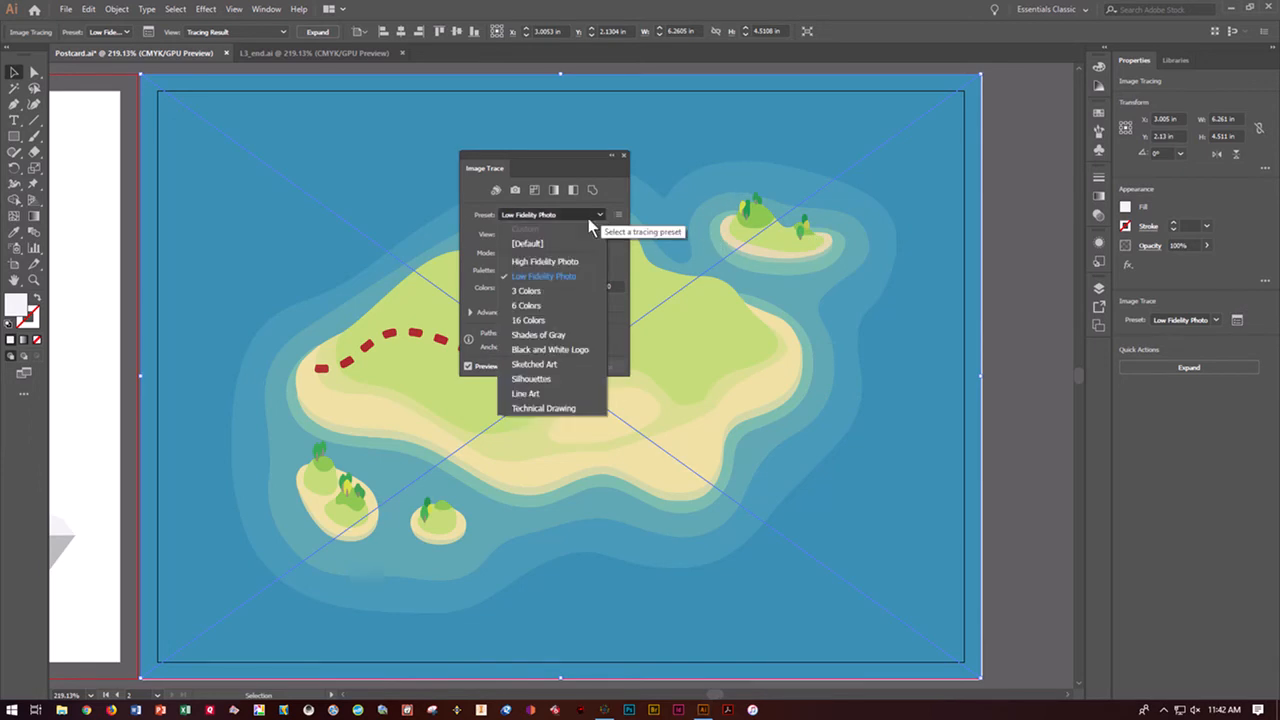
left_click(528, 305)
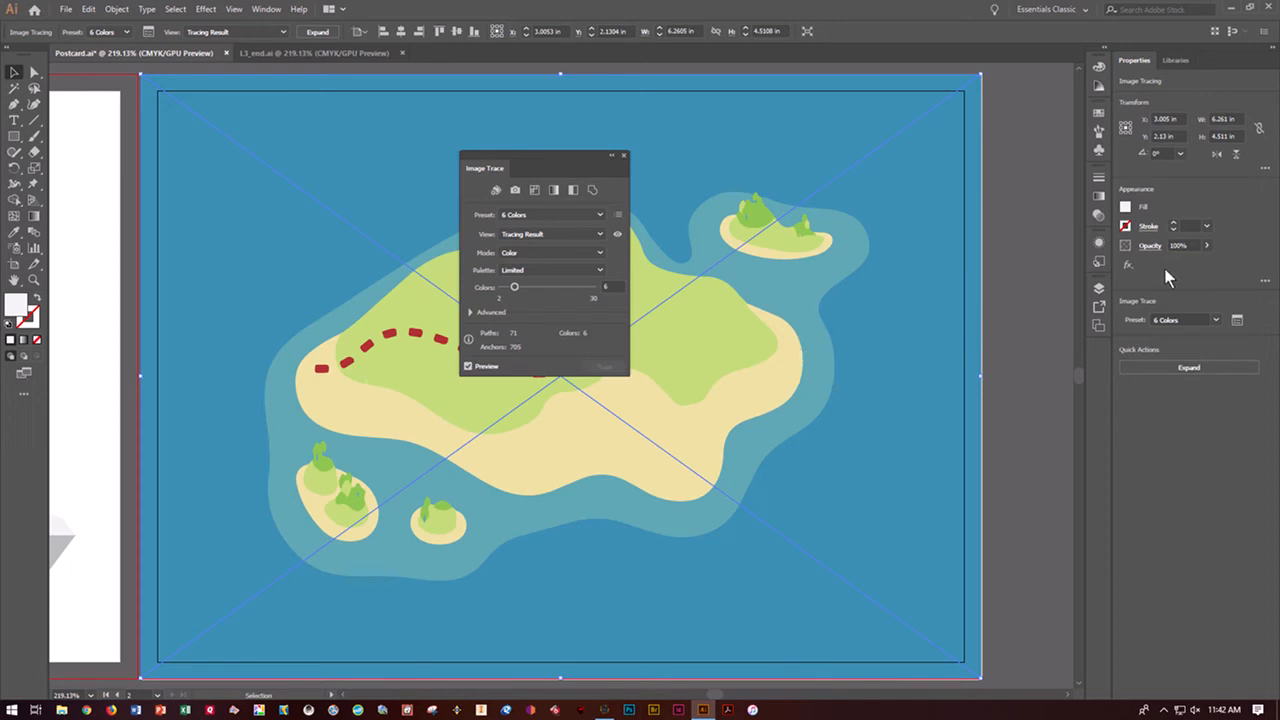
left_click(495, 190)
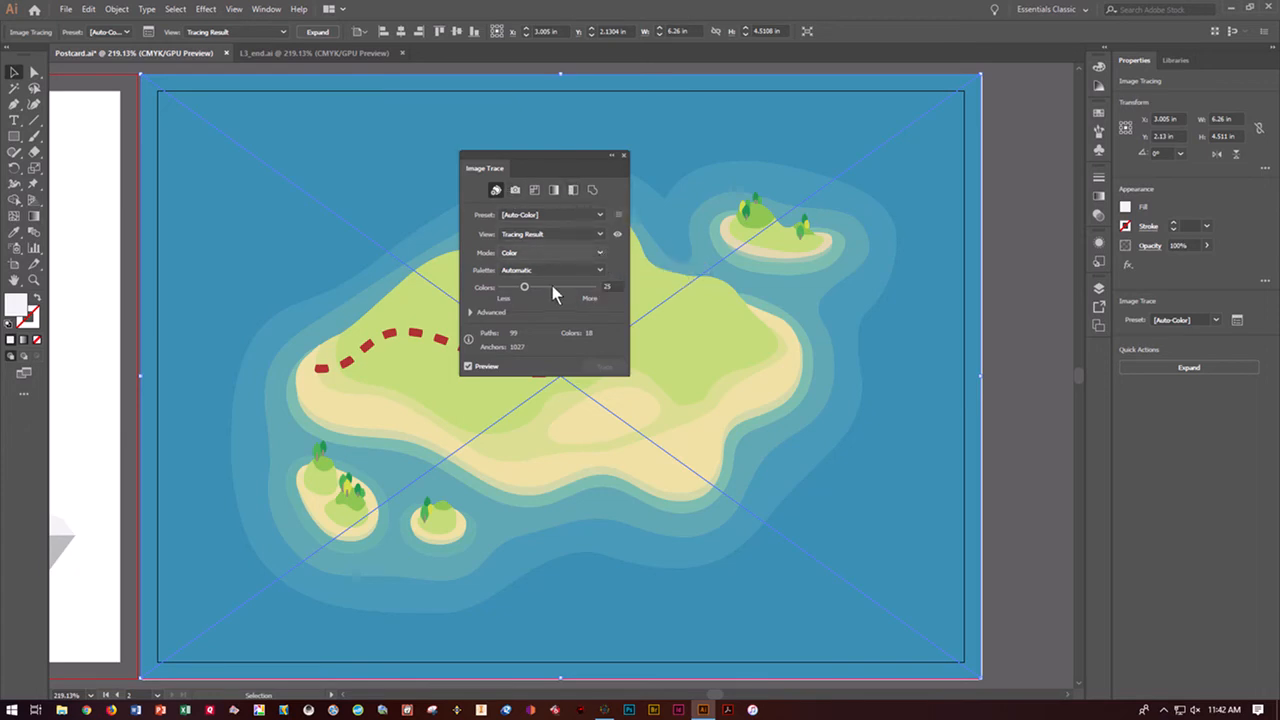
left_click(607, 286)
type("20")
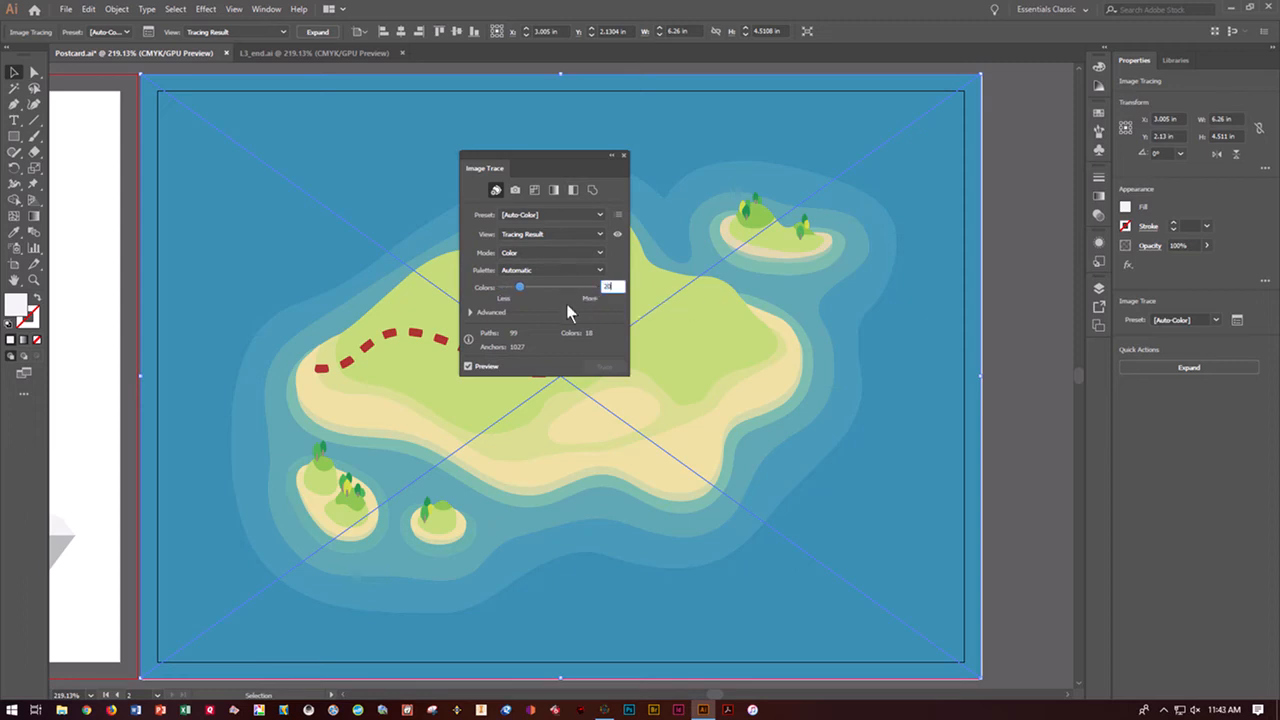
key("Return")
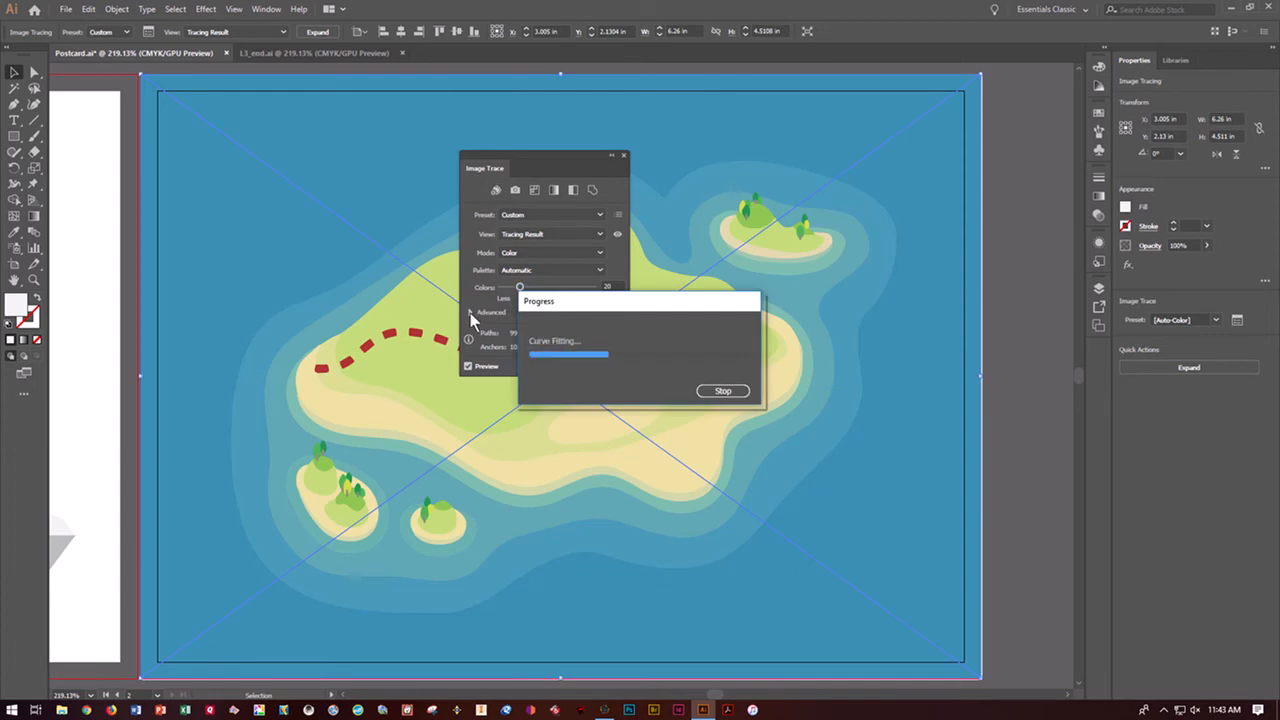
In the advanced tracing options, set Corners to 25% and Noise to 8 px, and close the trace settings
left_click(469, 312)
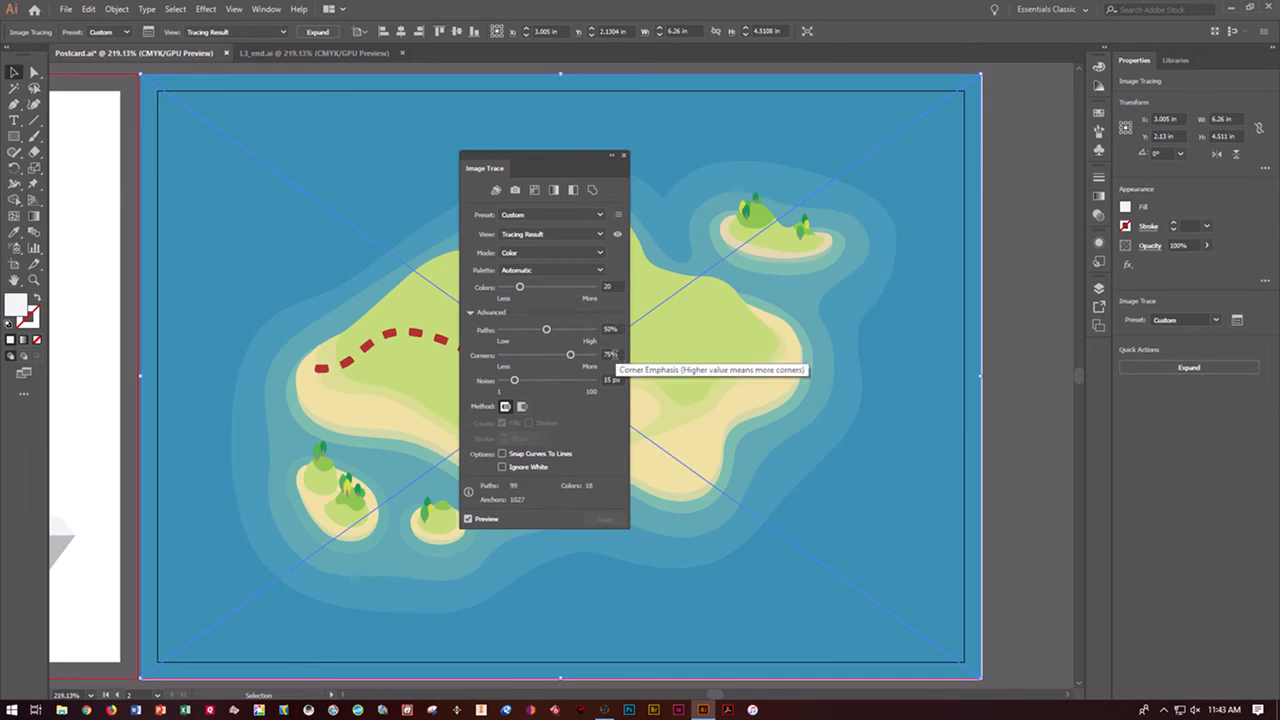
left_click(613, 355)
left_click_drag(618, 354, 547, 358)
type("25")
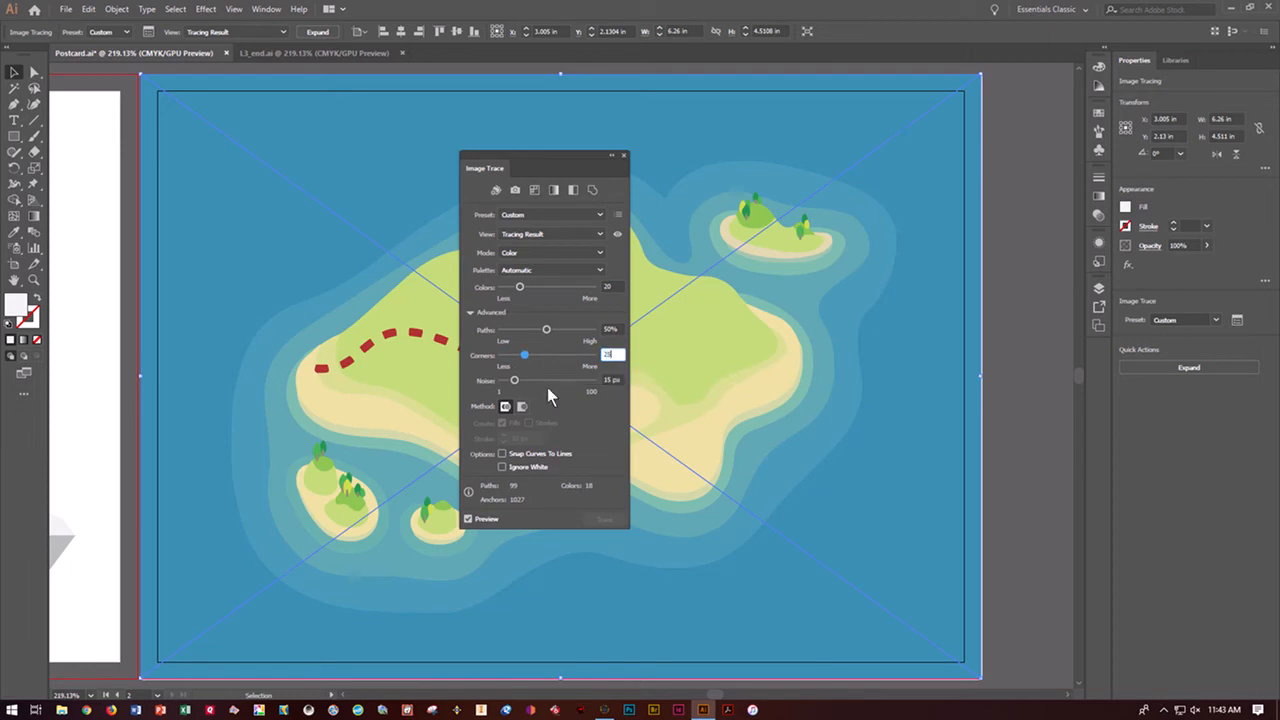
left_click(529, 380)
left_click(608, 381)
type("8")
key("Return")
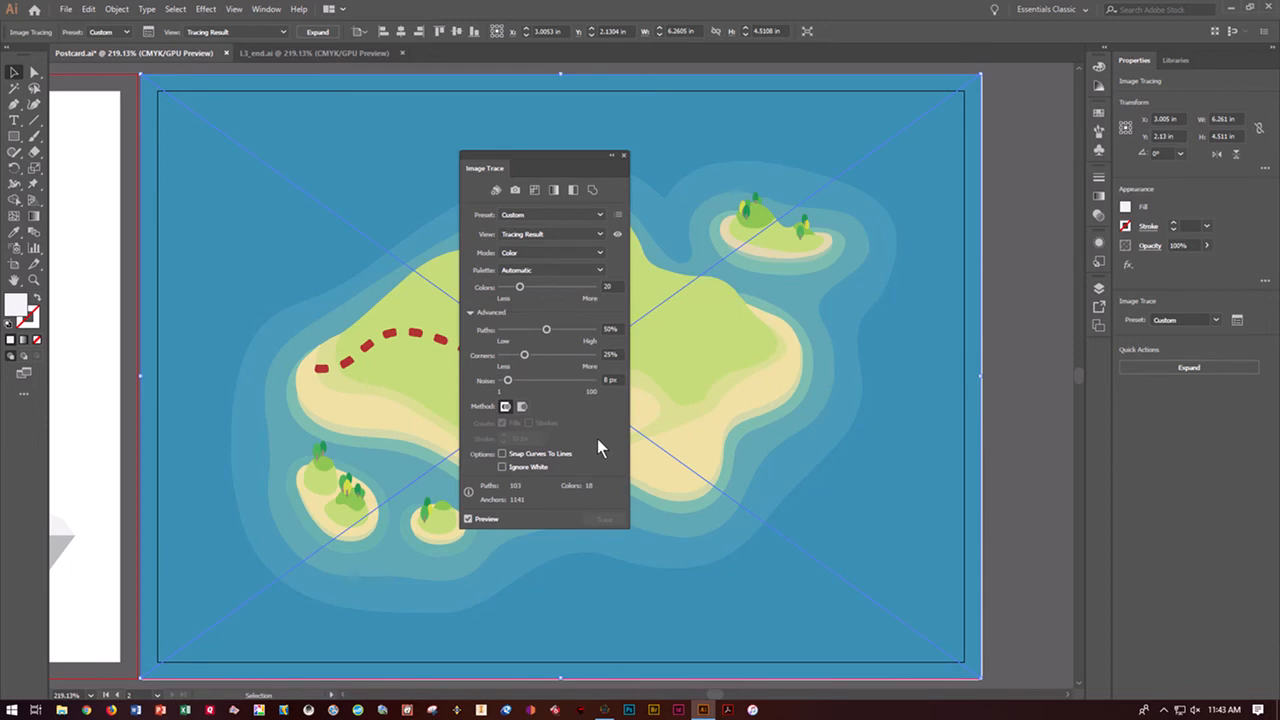
left_click(624, 157)
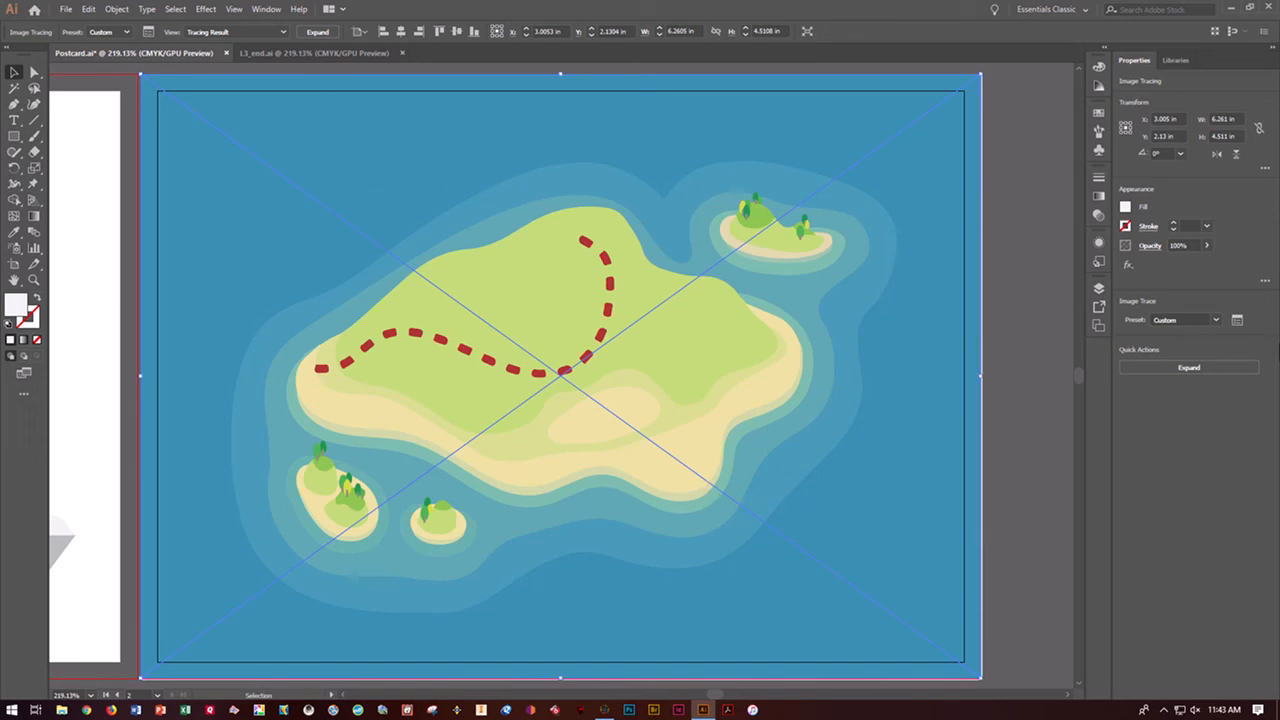
Expand the traced island into editable vector paths and hide the resulting group
left_click(1200, 369)
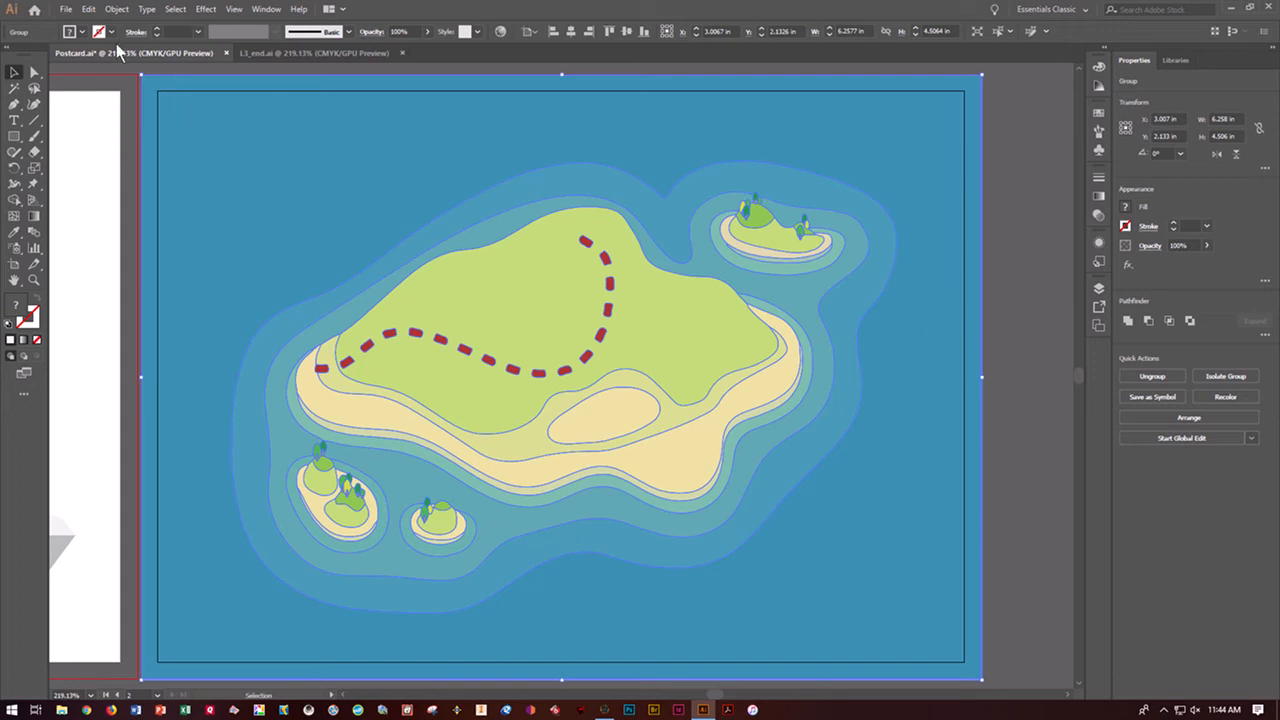
left_click(115, 9)
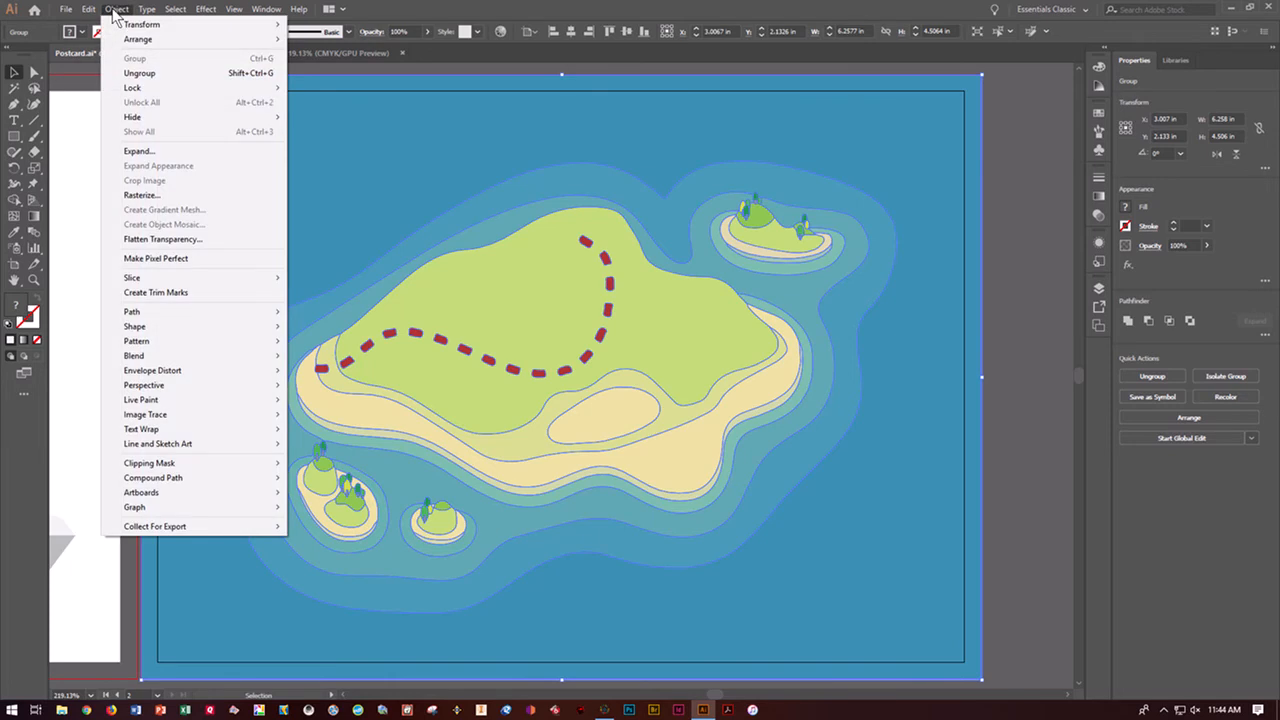
mouse_move(137, 117)
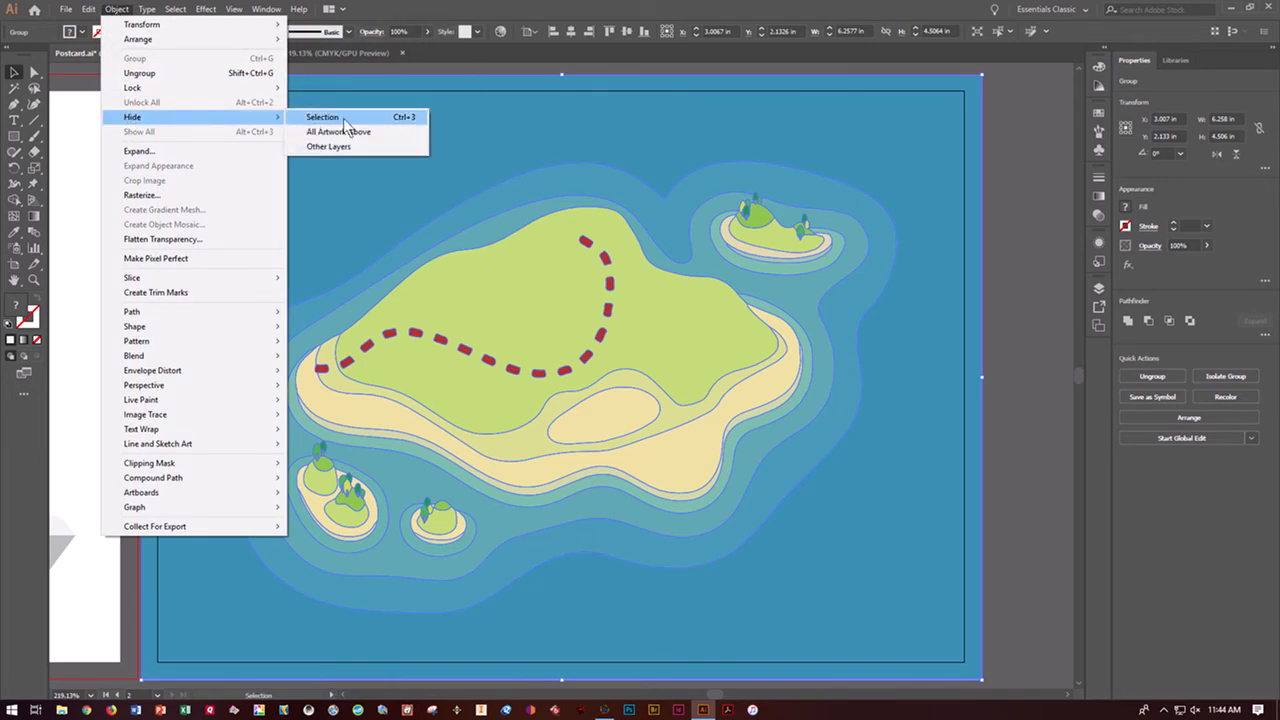
left_click(322, 117)
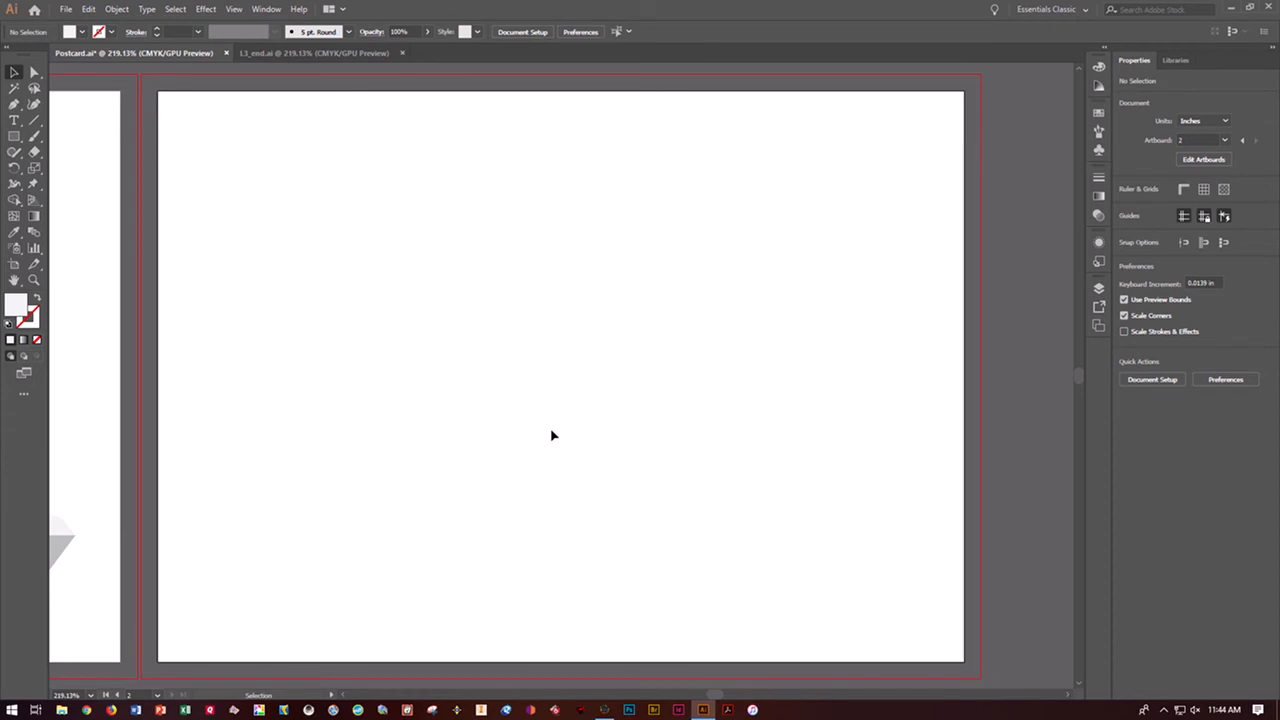
Check the finished map in L3_end.ai, return to Postcard.ai, and open map_edges.ai from the Lesson03 folder
left_click(343, 52)
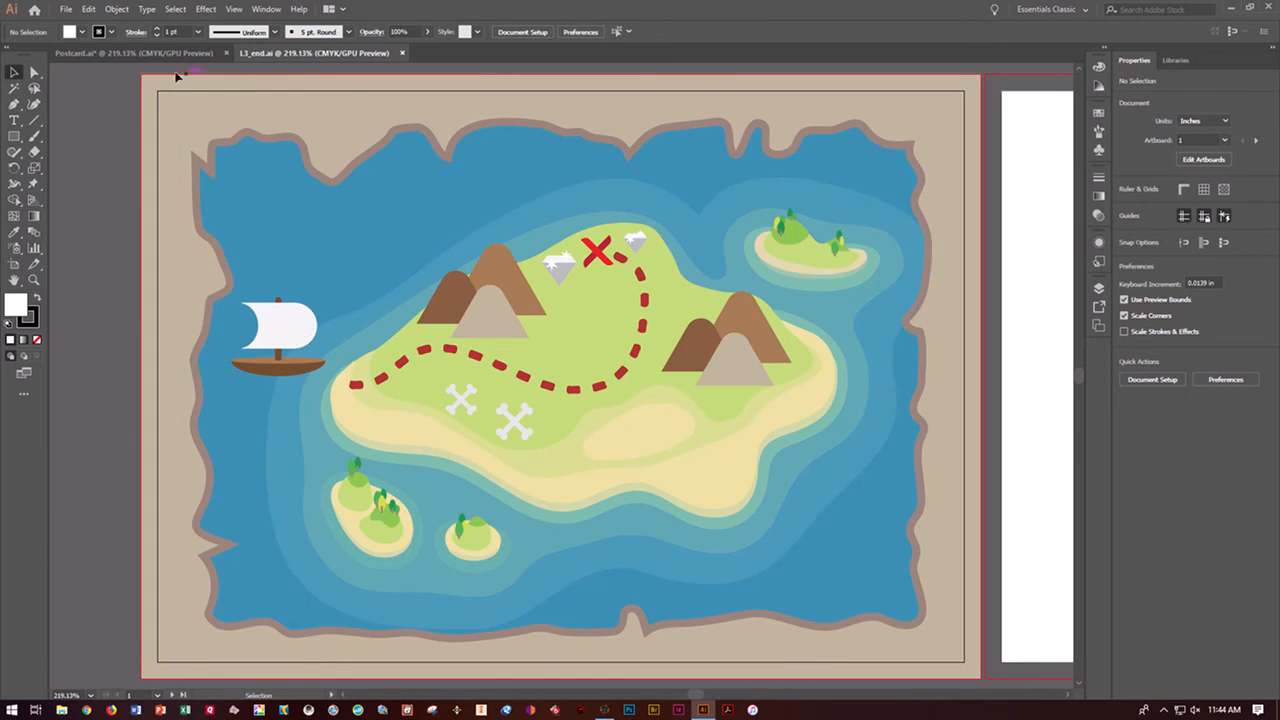
left_click(132, 54)
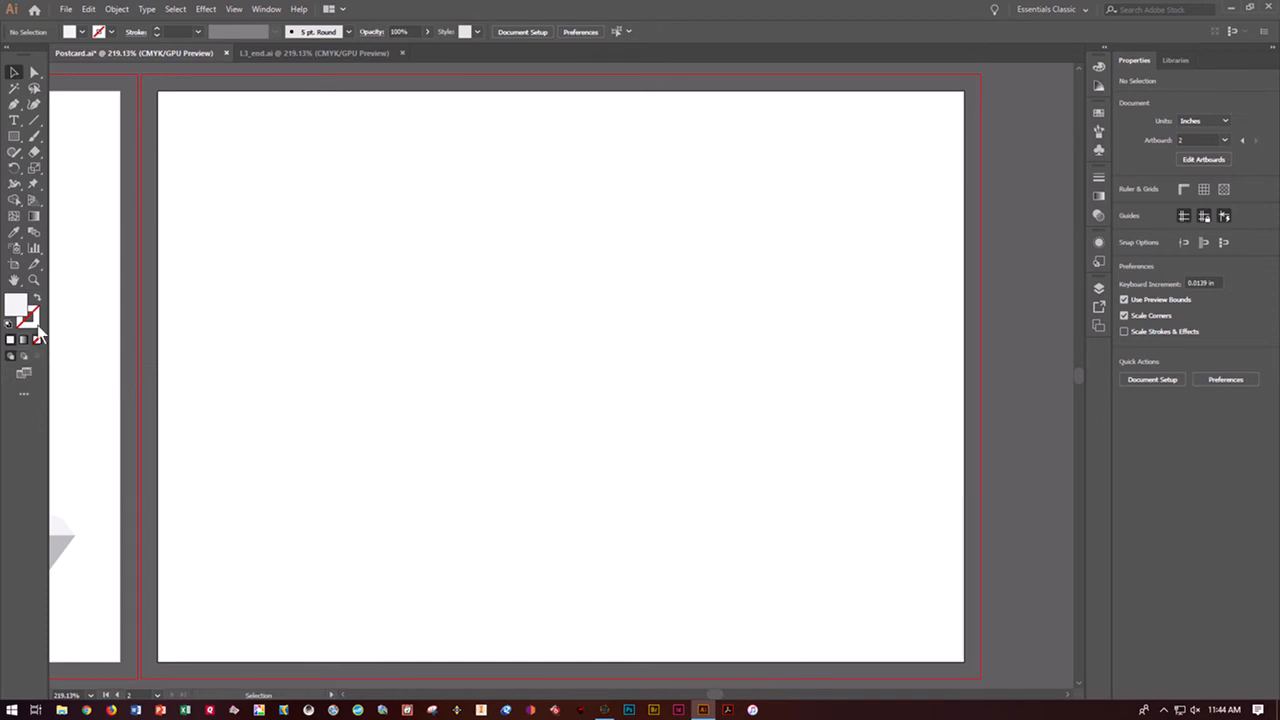
left_click(64, 10)
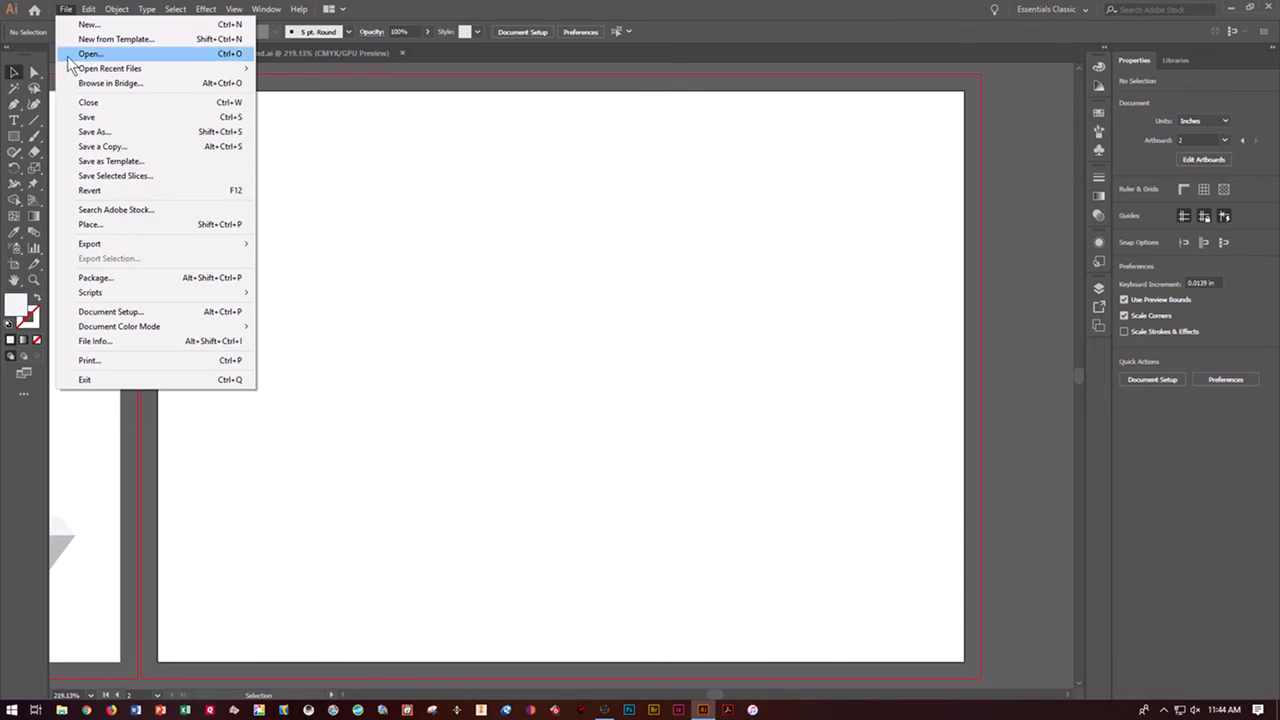
left_click(84, 54)
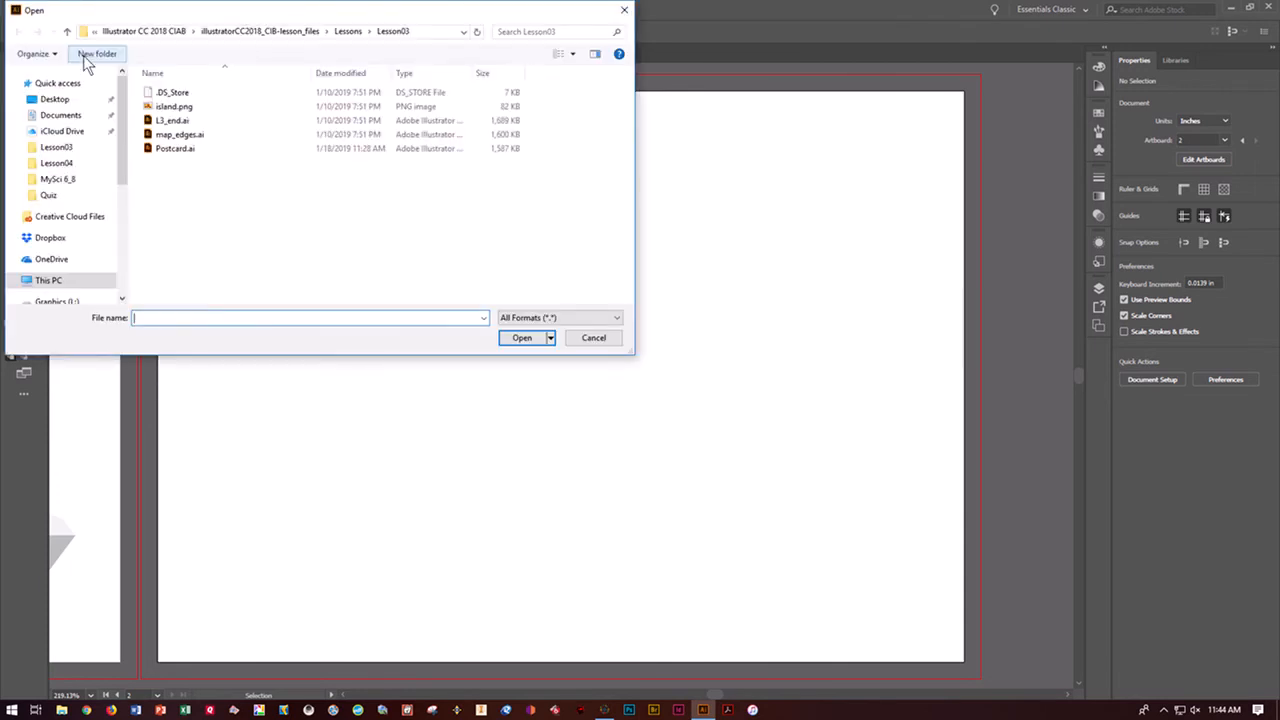
left_click(167, 137)
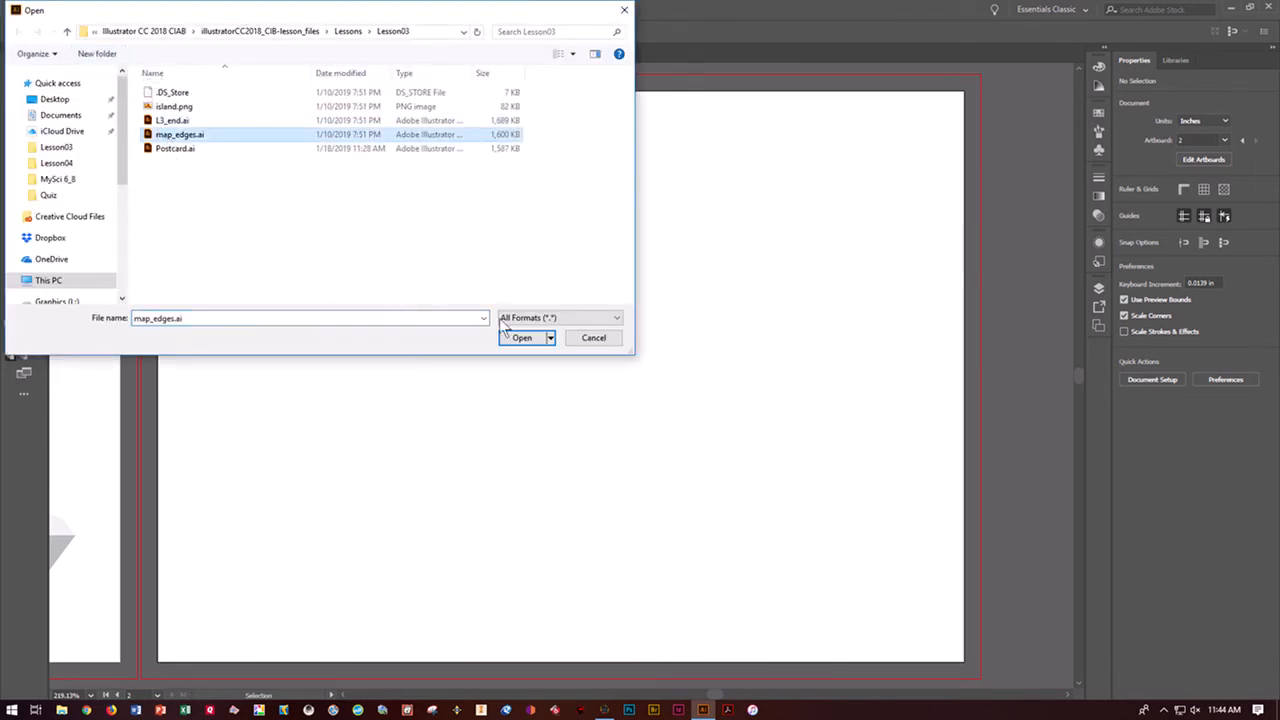
left_click(522, 338)
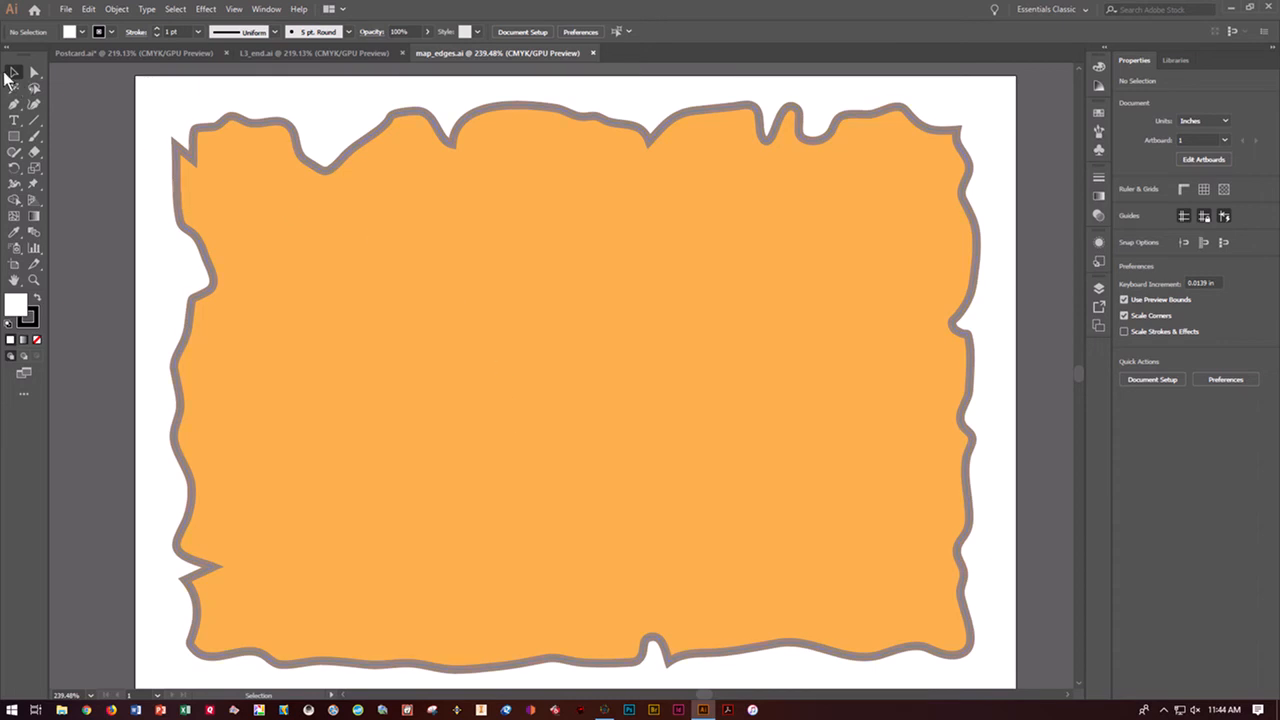
Copy the orange torn-edge shape from map_edges.ai and paste it in place on artboard 2 of Postcard.ai
left_click(447, 293)
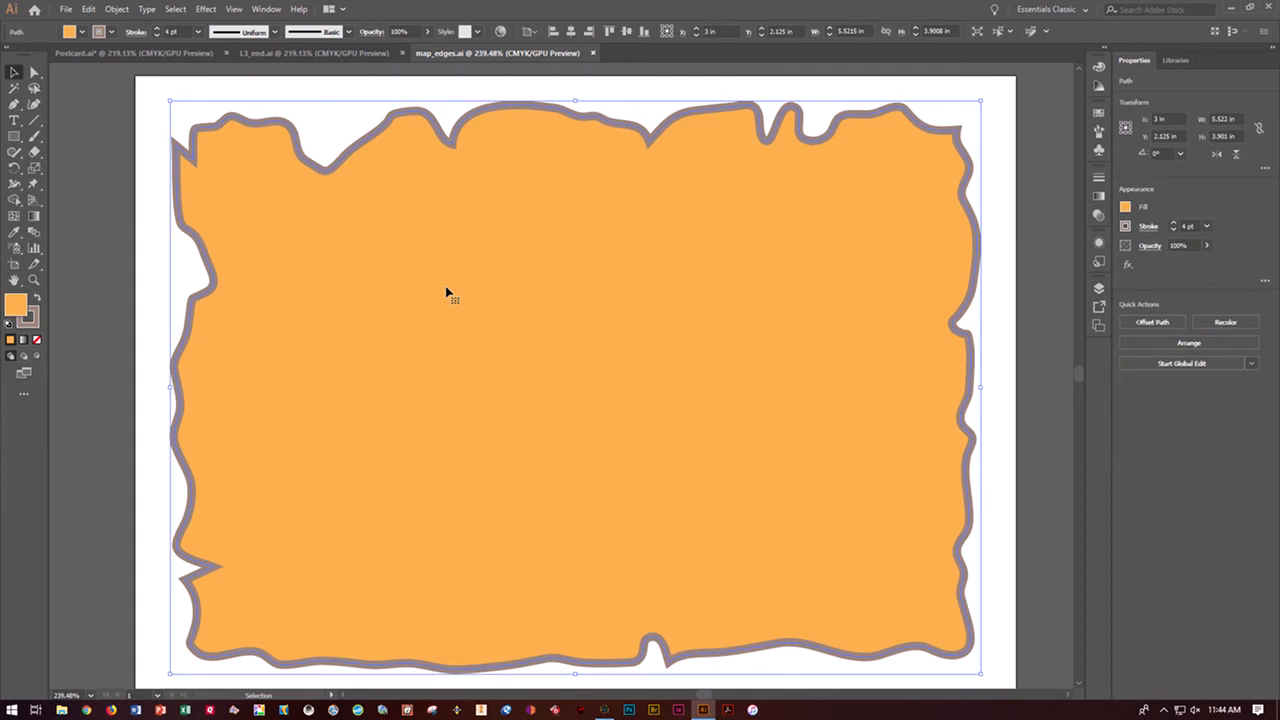
left_click(89, 10)
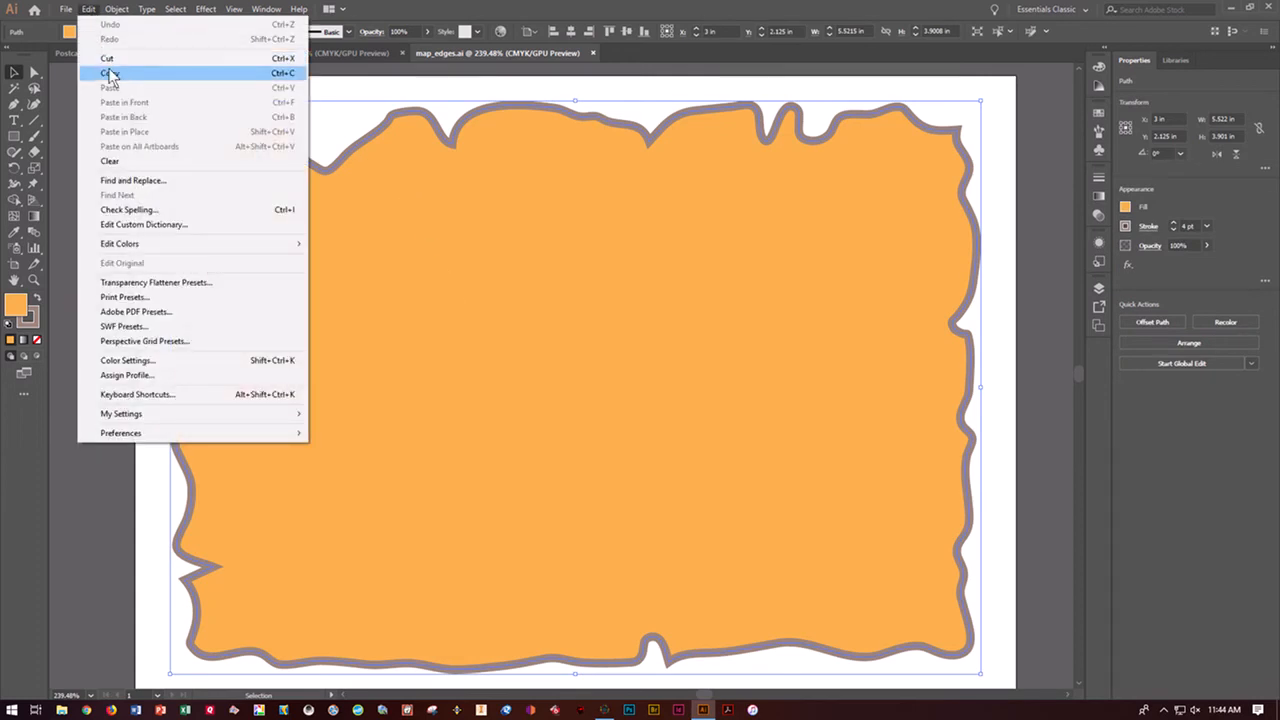
left_click(109, 71)
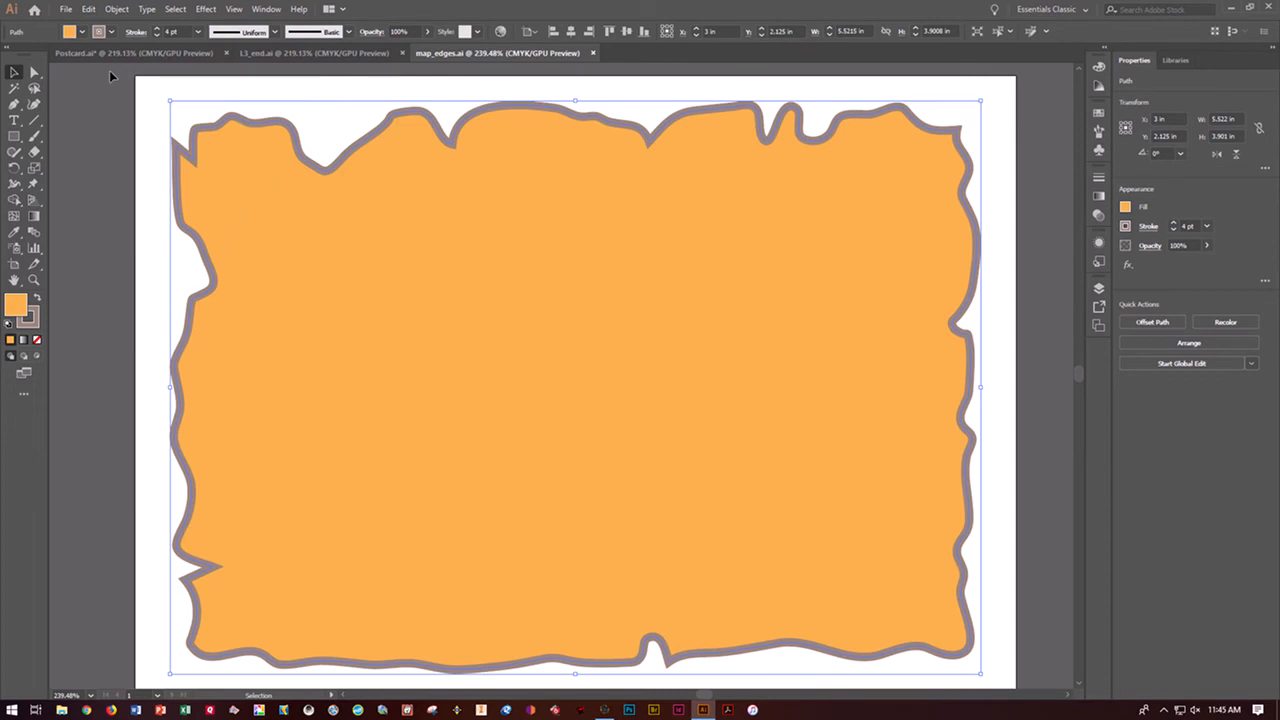
left_click(95, 56)
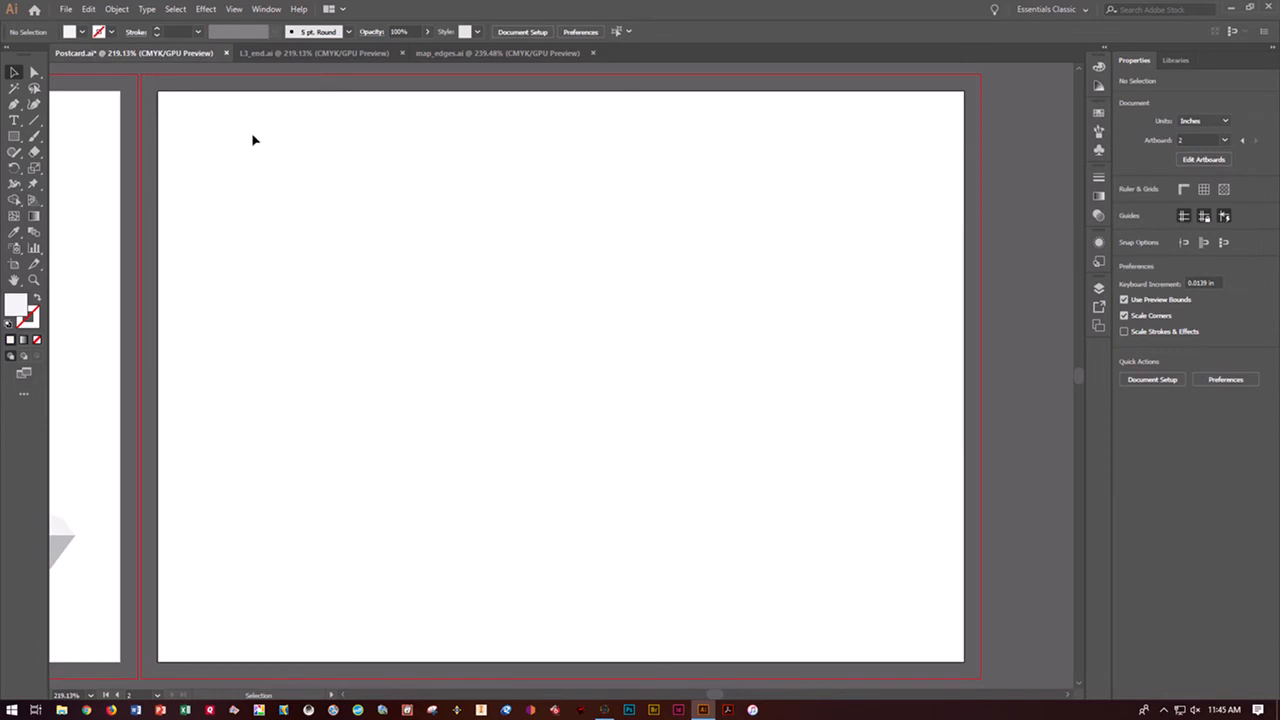
left_click(90, 10)
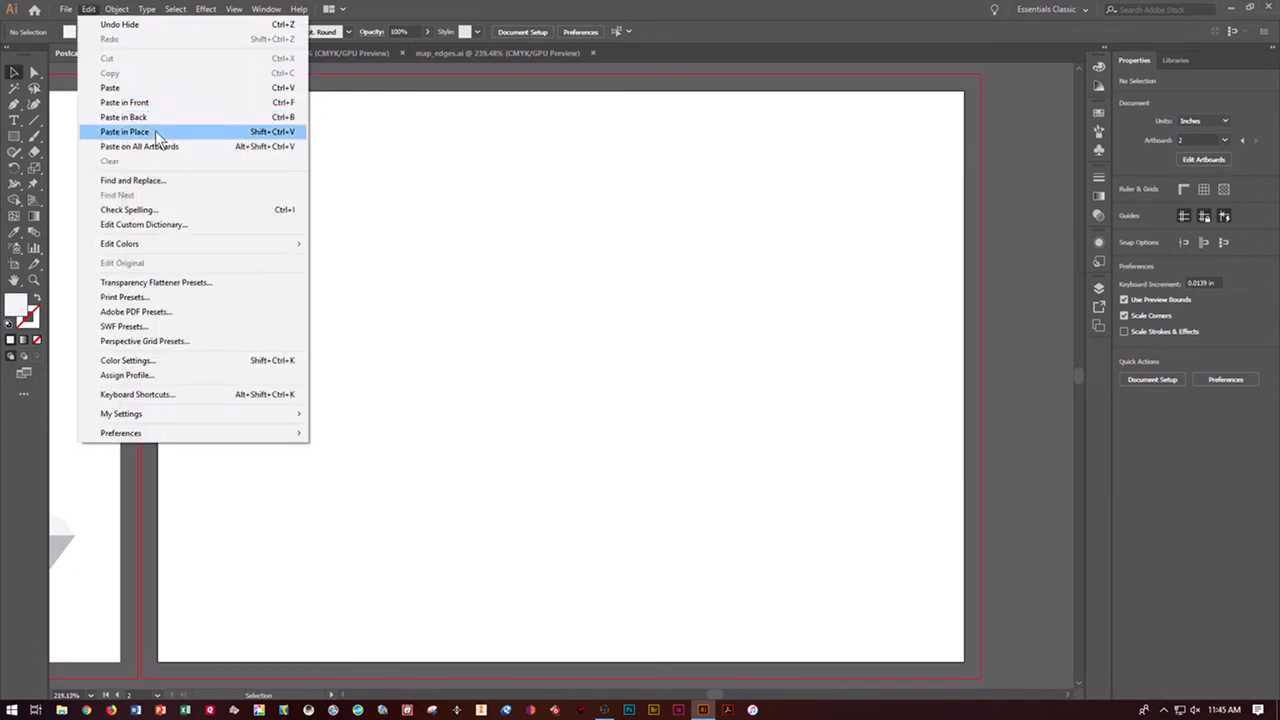
left_click(157, 131)
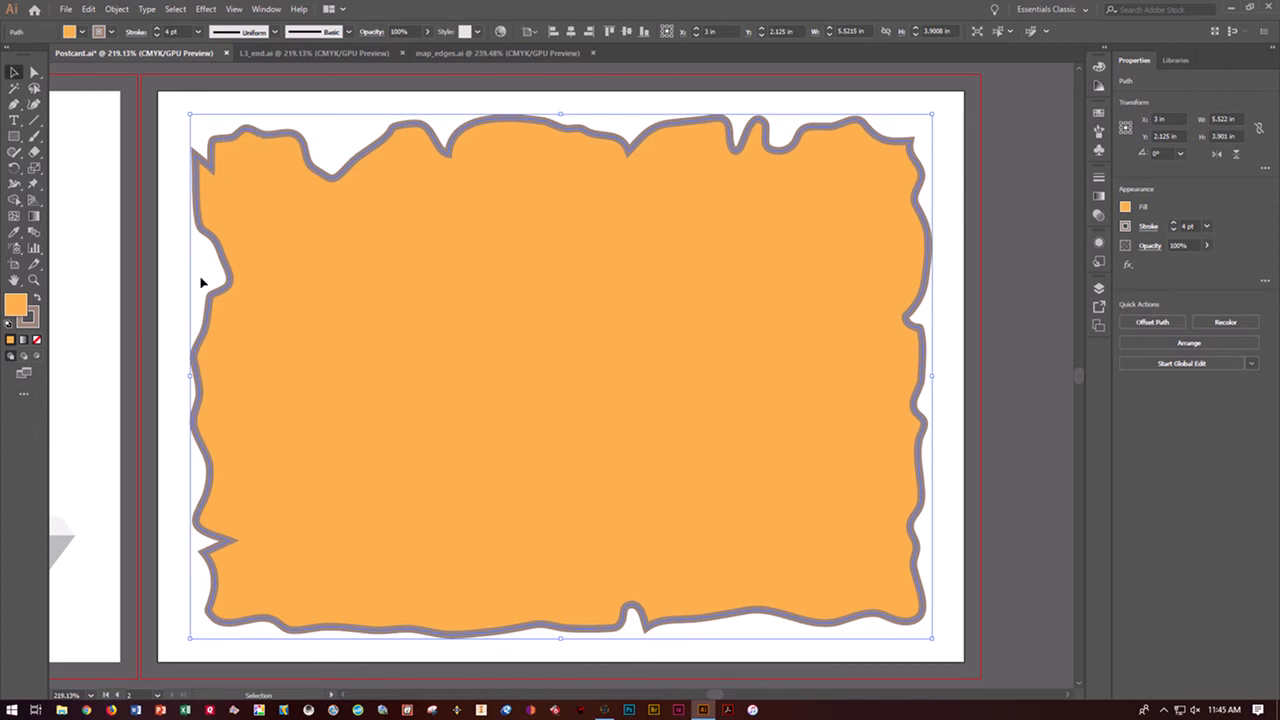
Turn on Draw Inside mode for the pasted torn-edge shape and deselect the shape
left_click(38, 356)
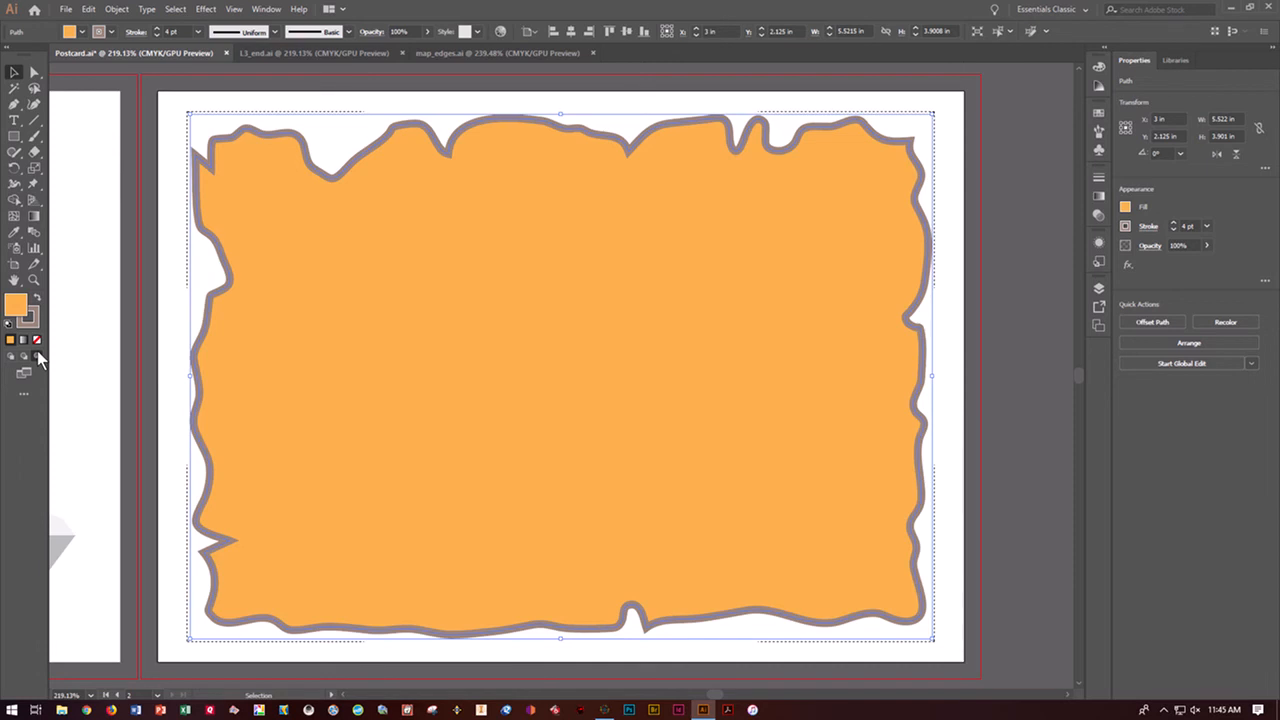
key("ctrl+shift+a")
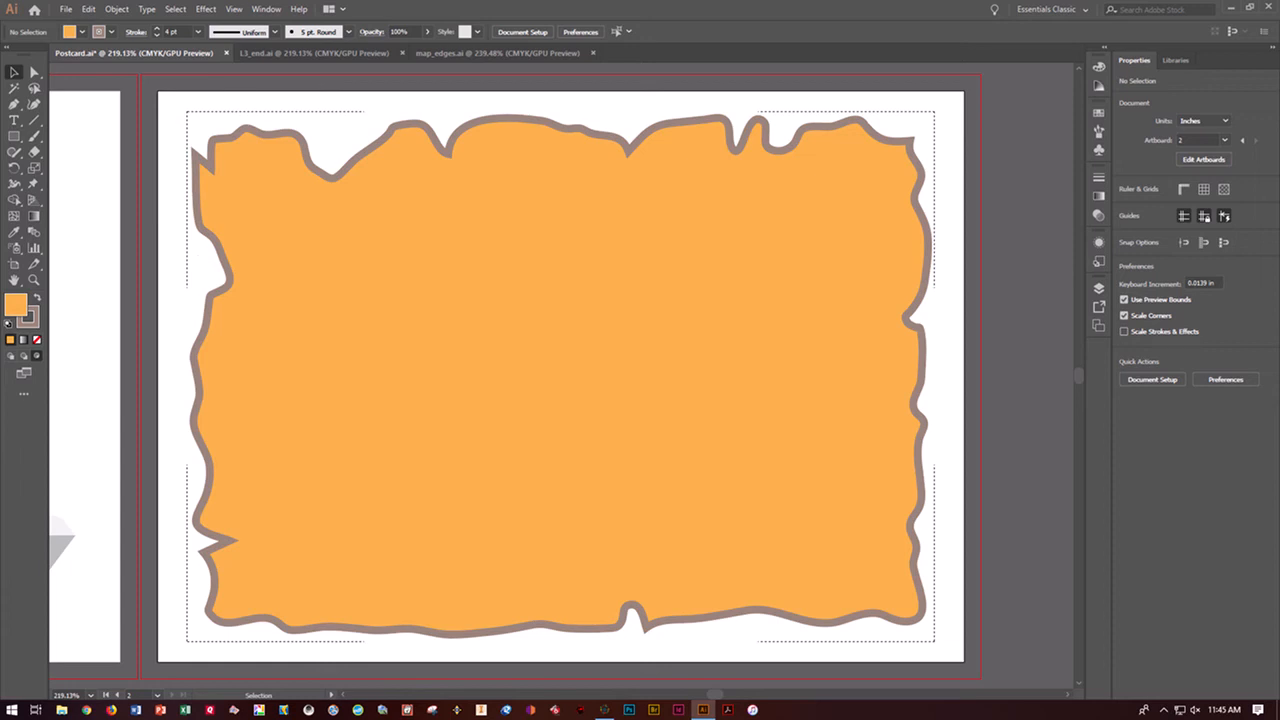
Draw a test ellipse about 1.37 by 1.34 in across the torn-edge shape's upper-left corner and fill it red
left_click(19, 141)
left_click_drag(19, 141, 45, 163)
left_click_drag(165, 133, 349, 314)
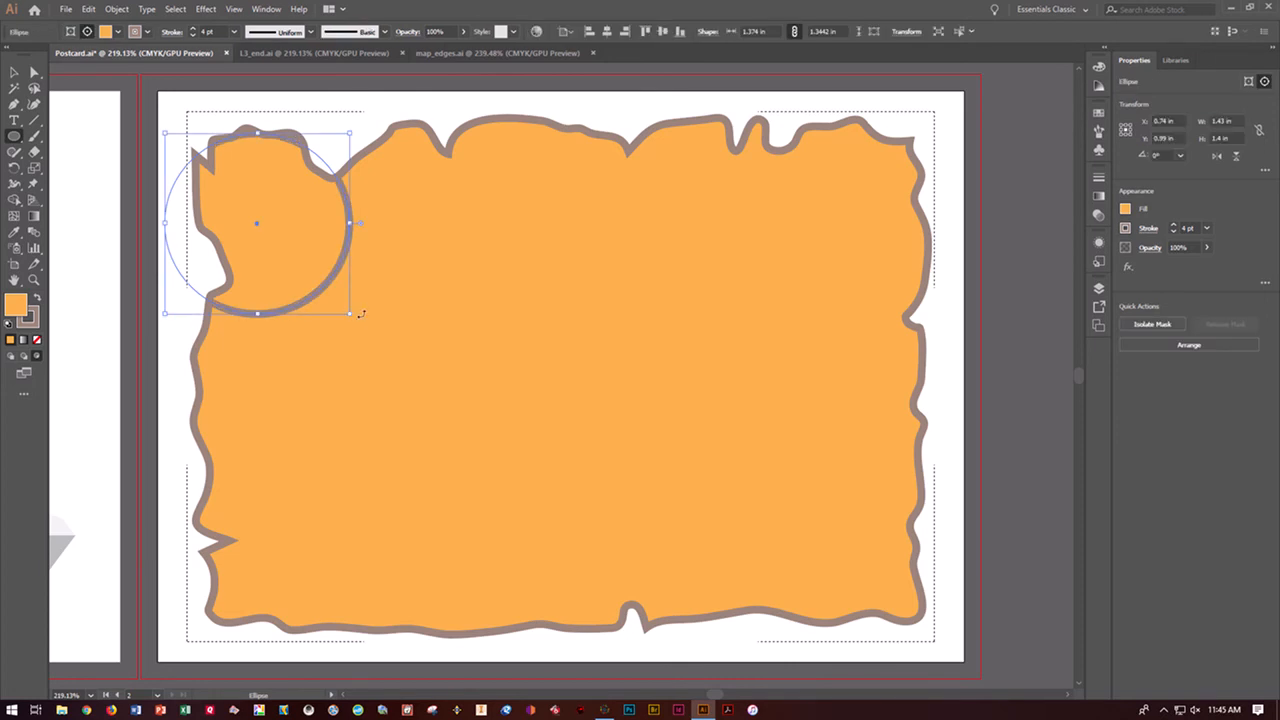
left_click(1127, 212)
left_click(1076, 258)
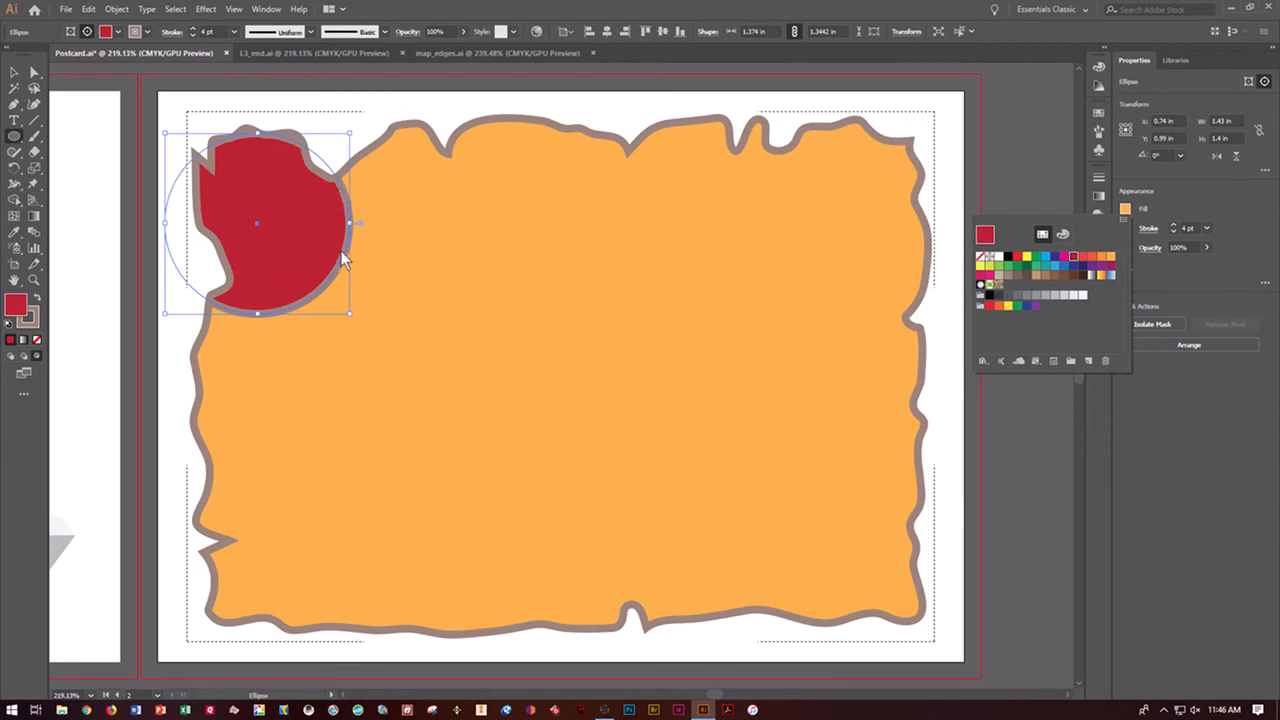
Undo the red fill and the test ellipse
key("Escape")
key("ctrl+z")
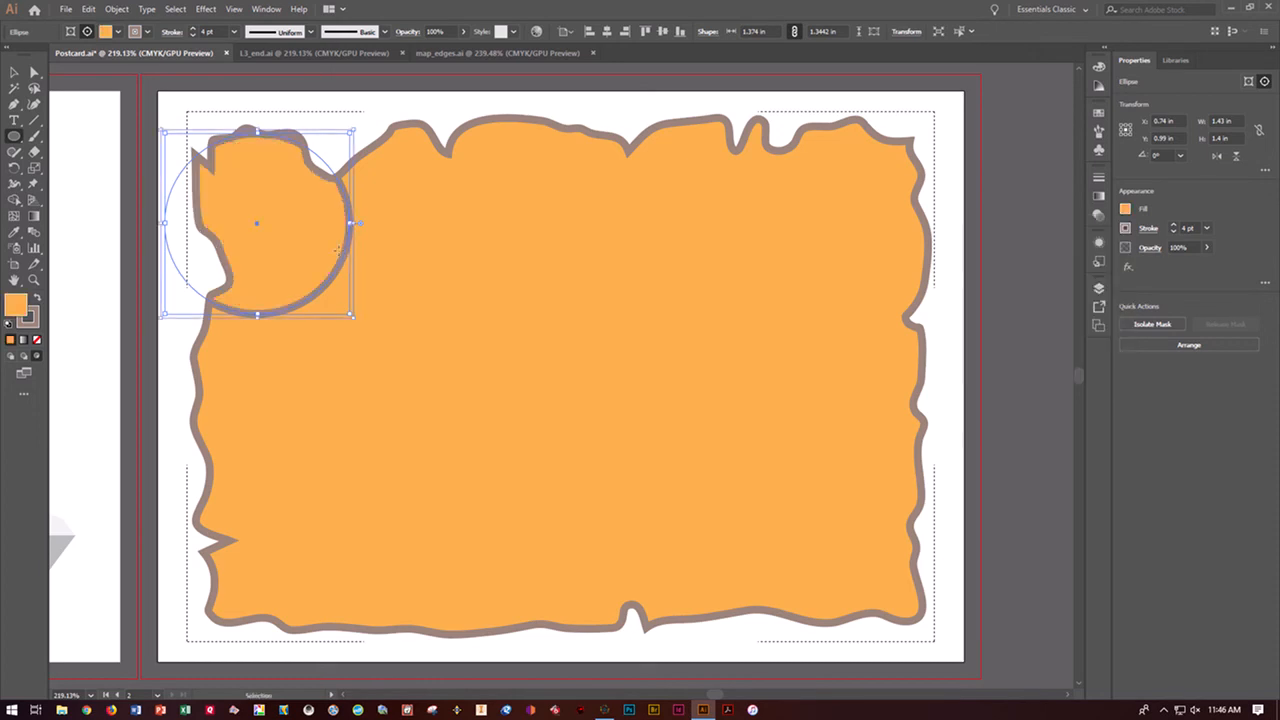
key("ctrl+z")
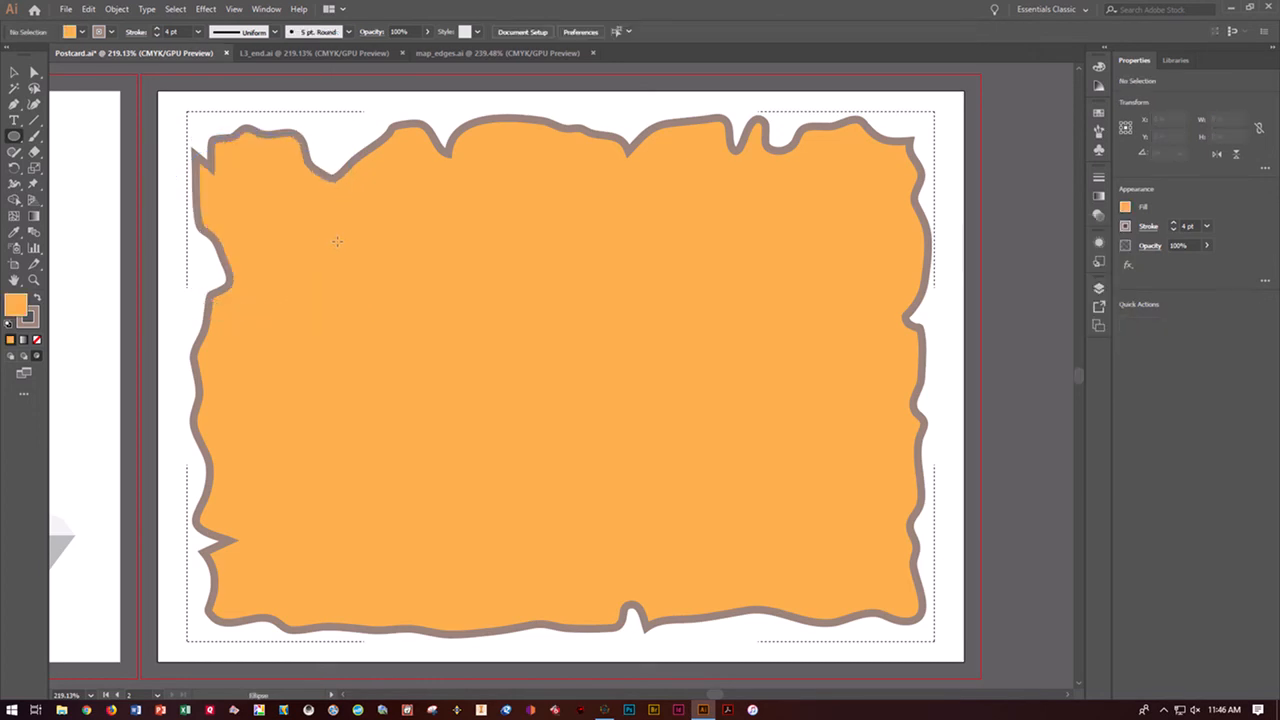
Save the Postcard.ai document
key("v")
key("ctrl+s")
key("l")
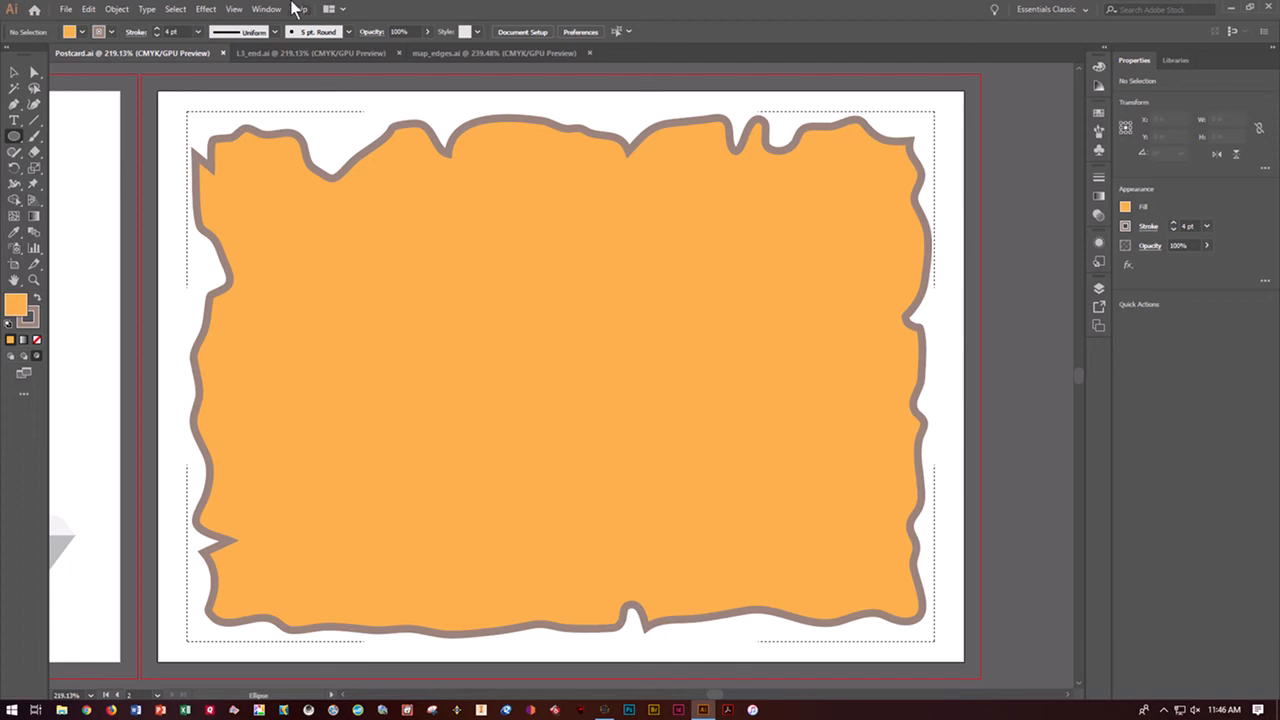
Show the hidden island artwork, then cut it and paste it in place inside the torn-edge shape
left_click(127, 11)
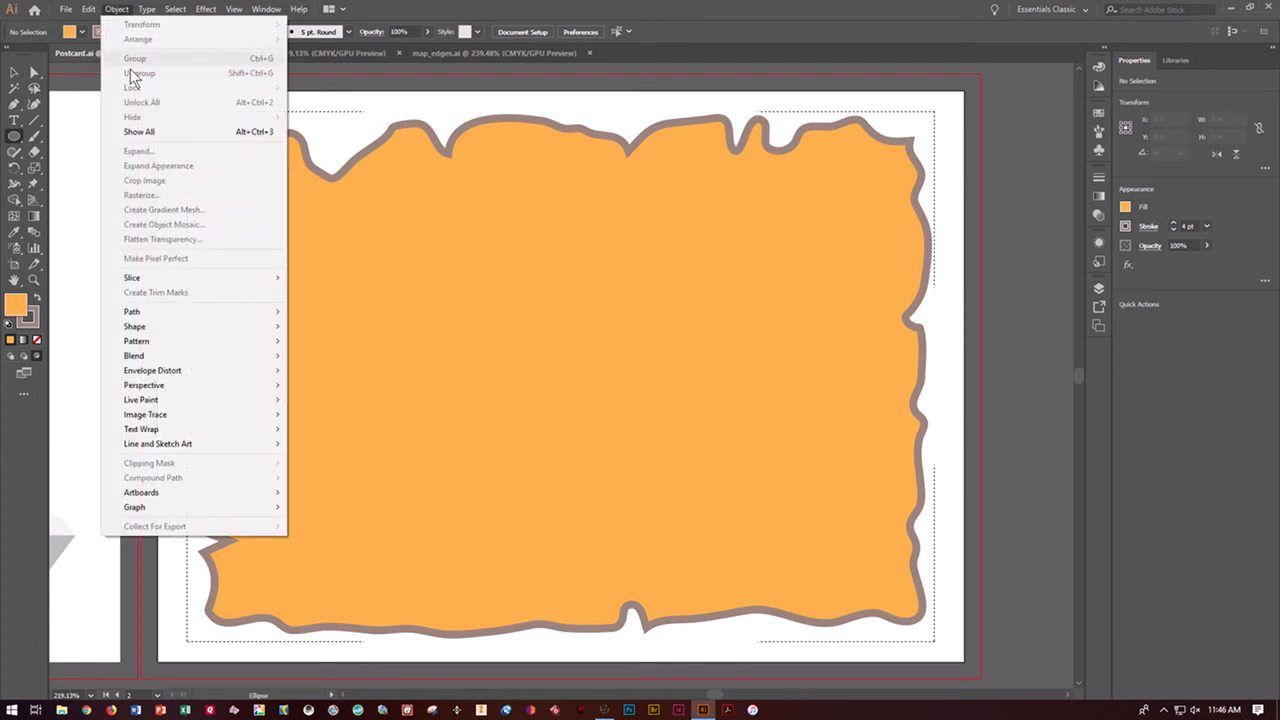
left_click(139, 131)
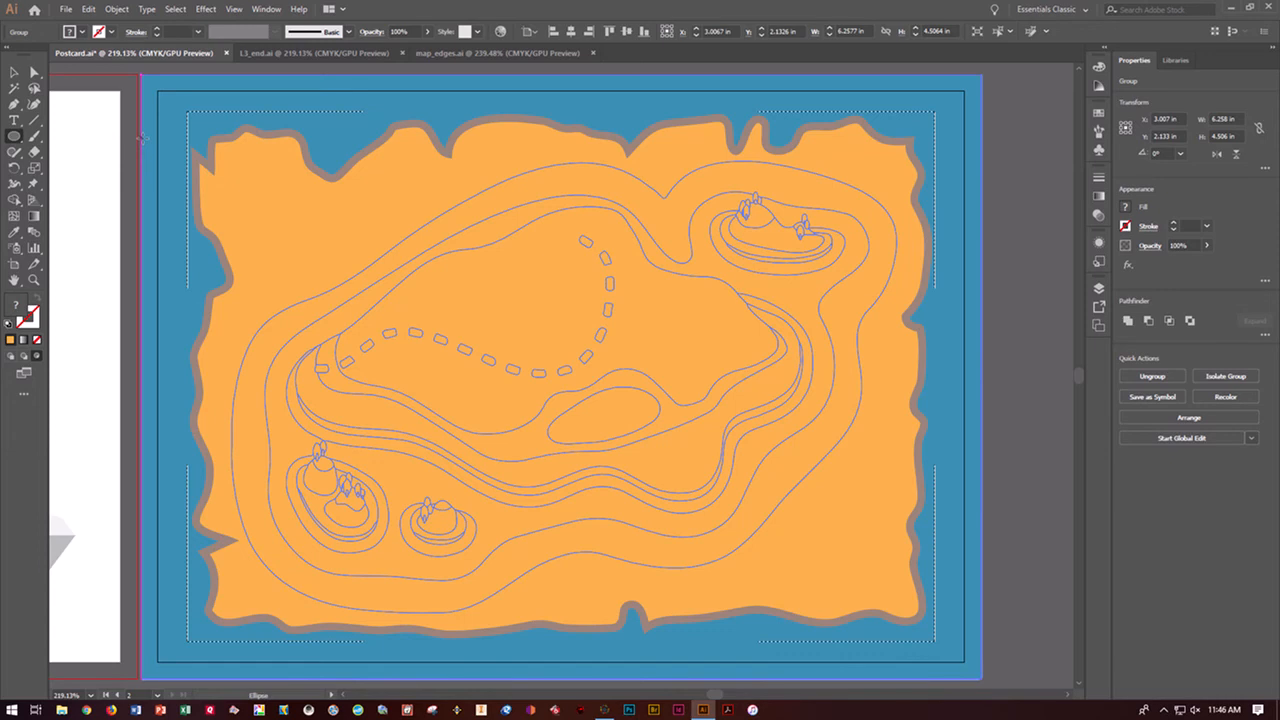
left_click(15, 78)
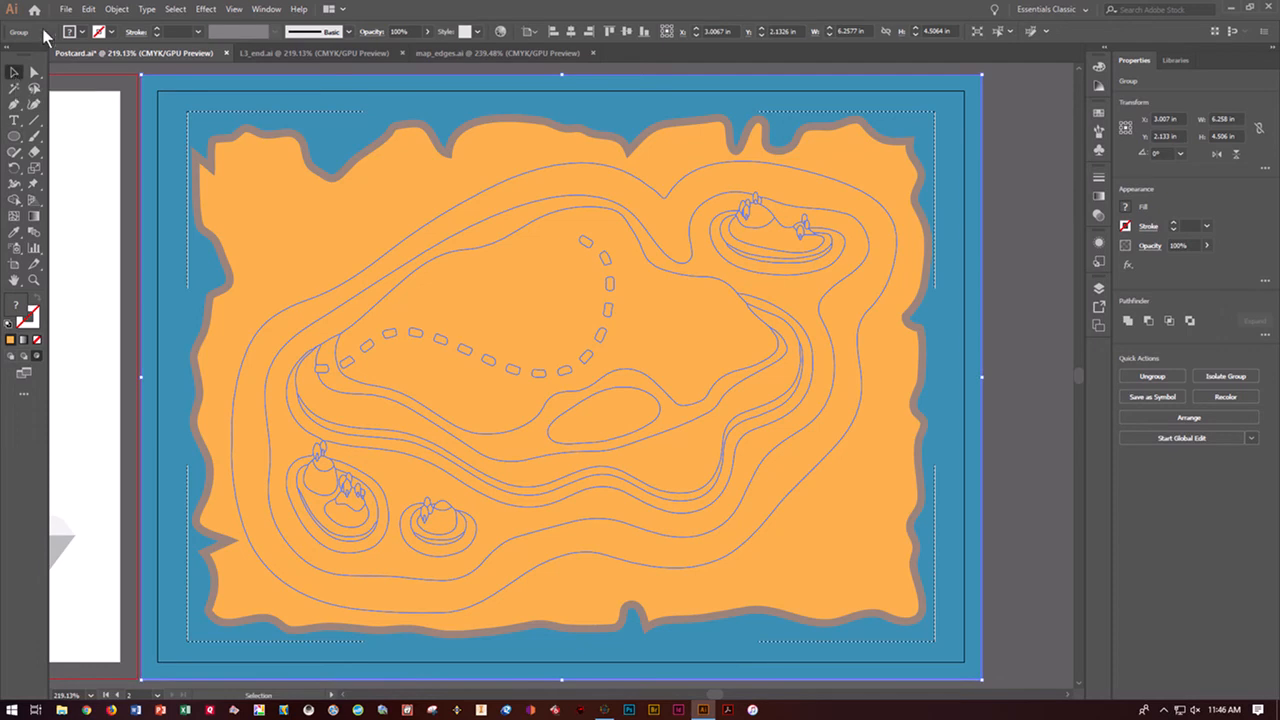
left_click(94, 11)
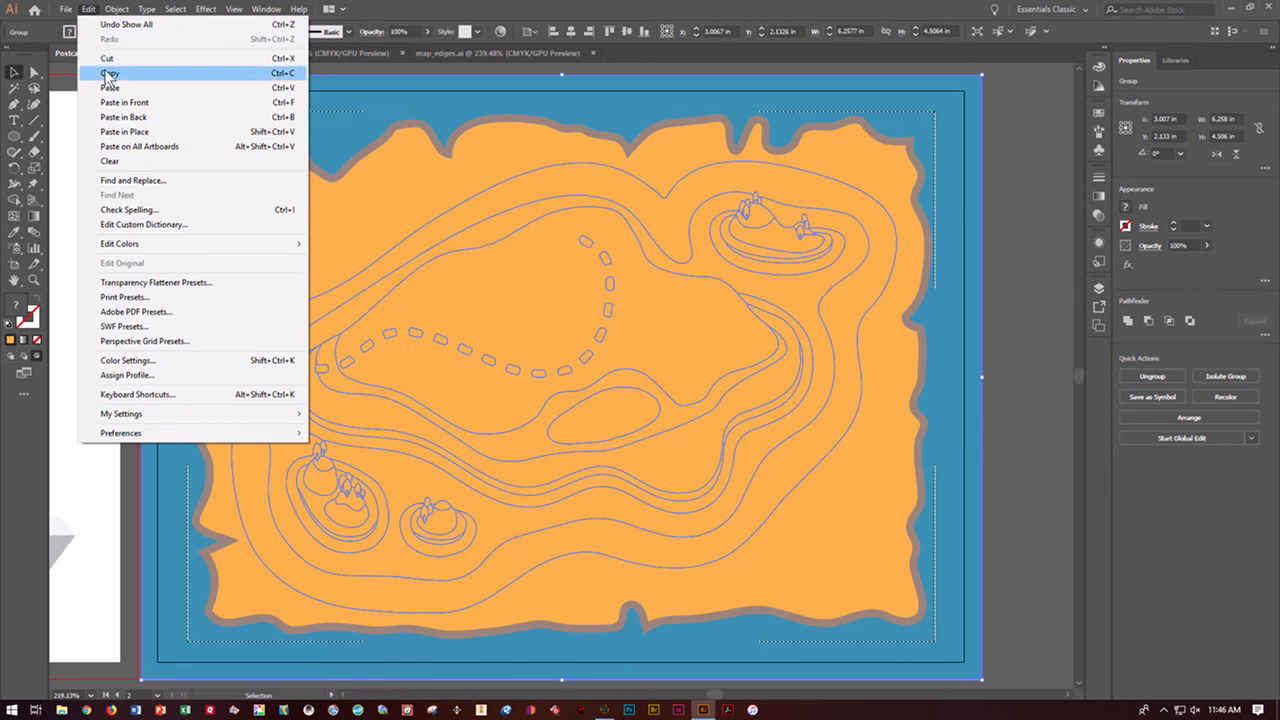
left_click(106, 60)
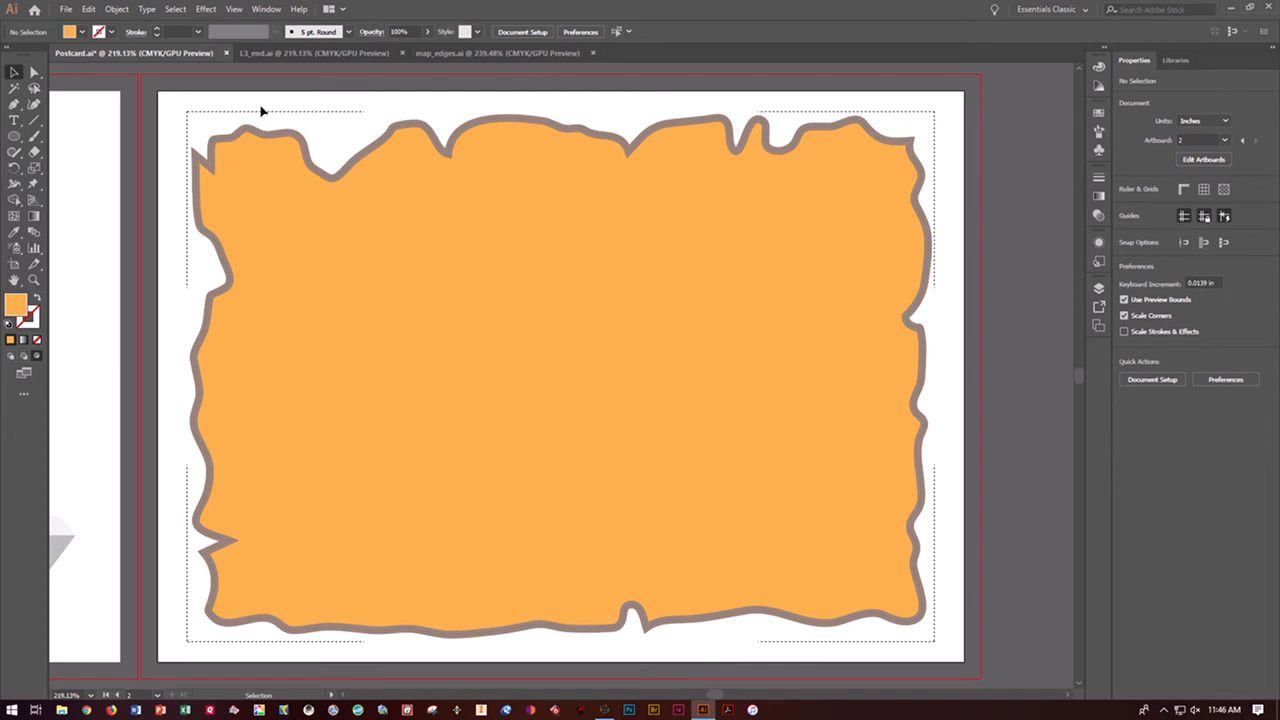
left_click(88, 12)
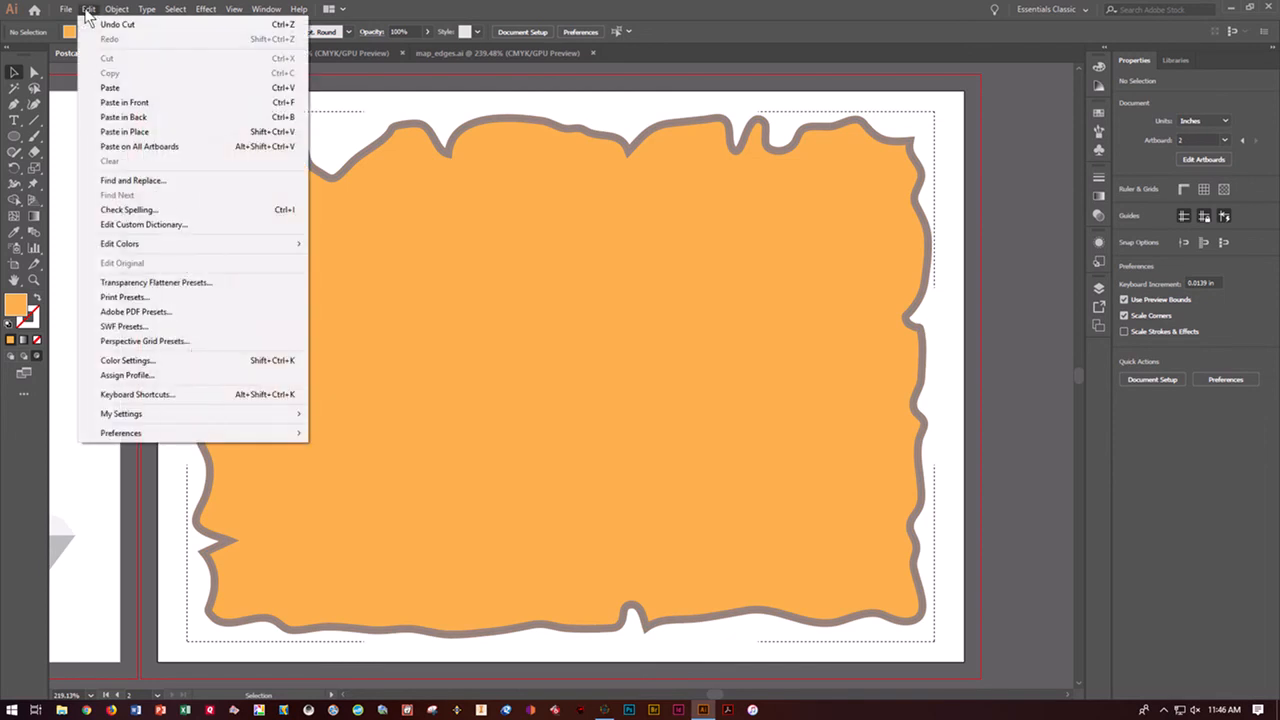
left_click(123, 132)
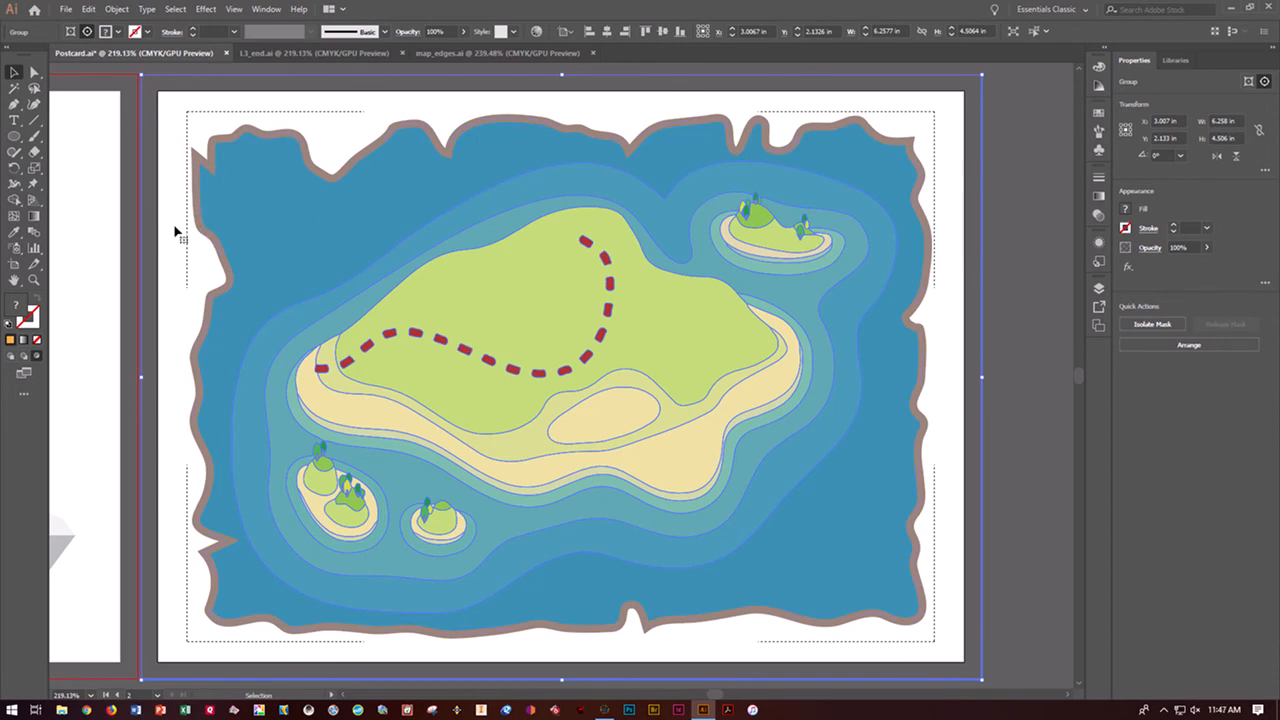
Return to Draw Normal mode, save the document and deselect the pasted artwork
left_click(10, 358)
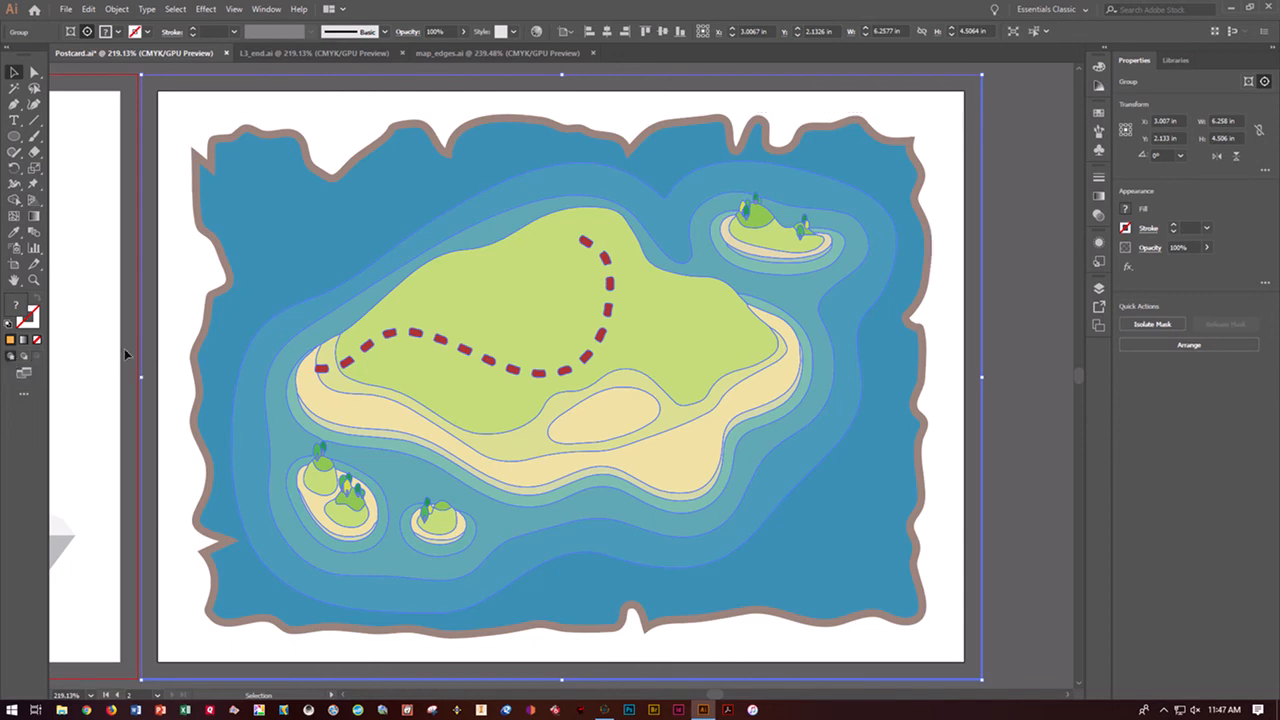
key("ctrl+s")
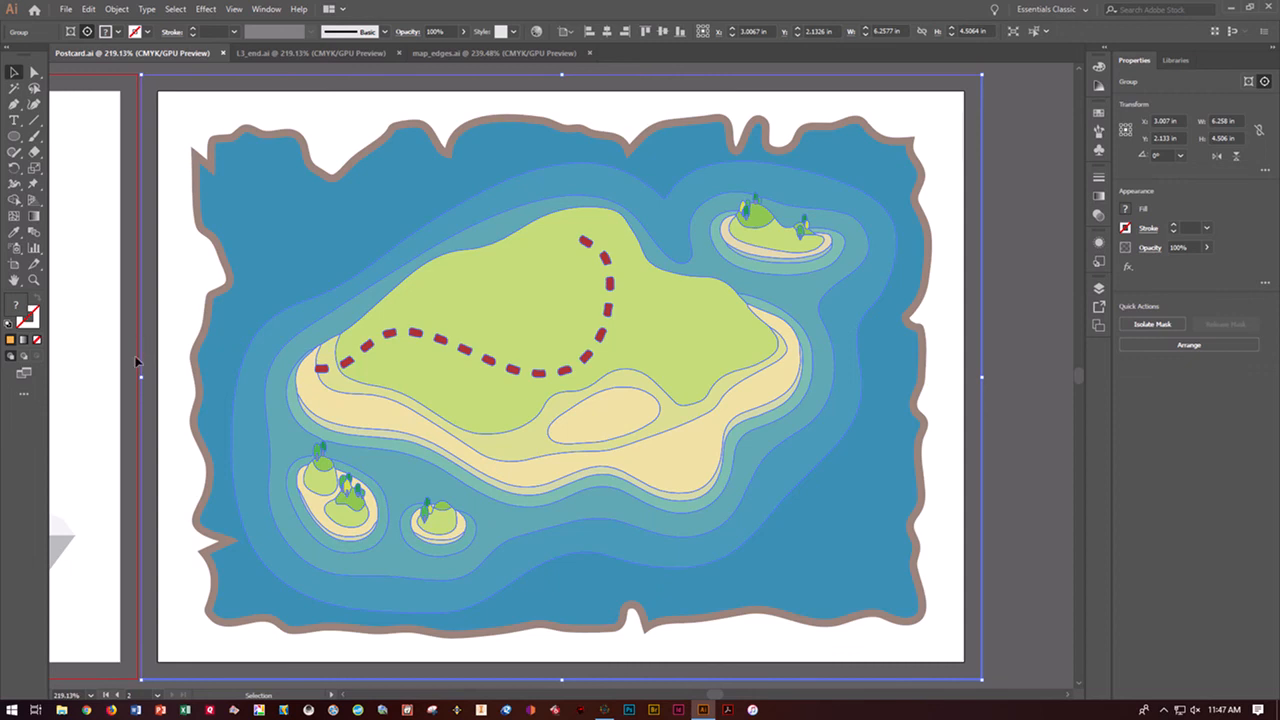
left_click(138, 363)
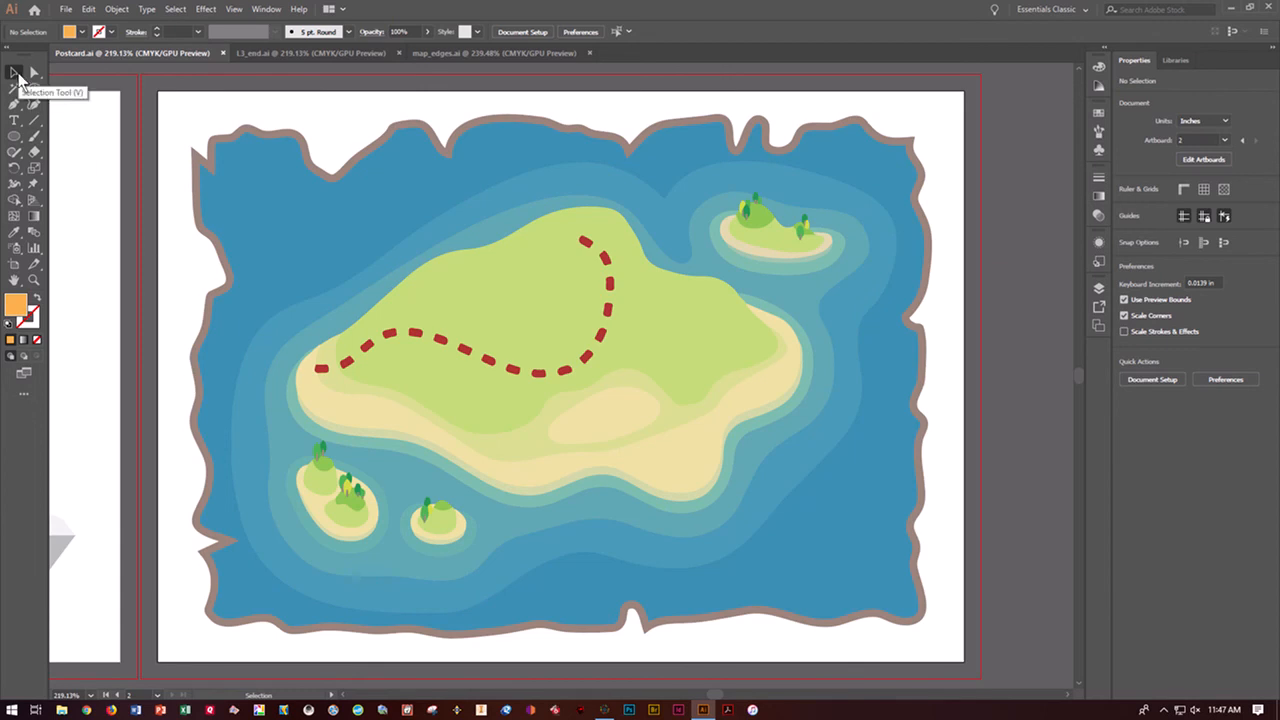
Isolate the clip group's mask, shift the island artwork slightly down and right to X 3.129 in, Y 2.224 in, and exit isolation
left_click(457, 274)
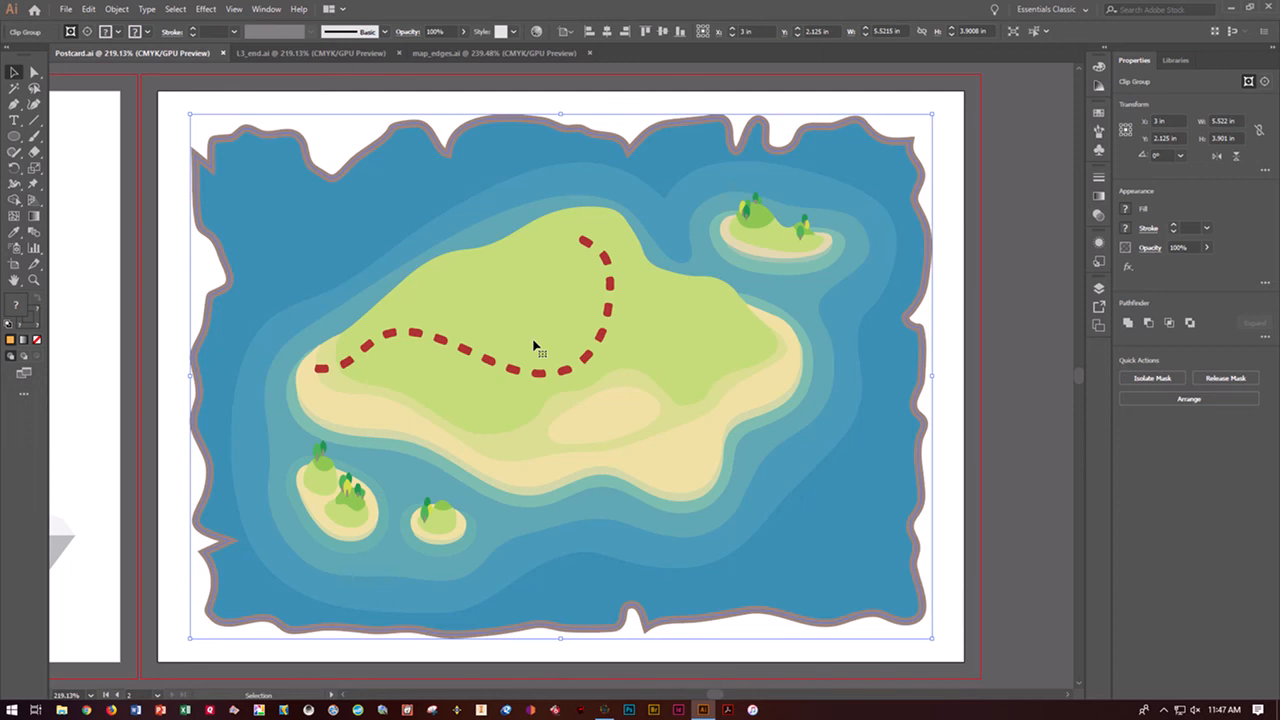
left_click(1131, 386)
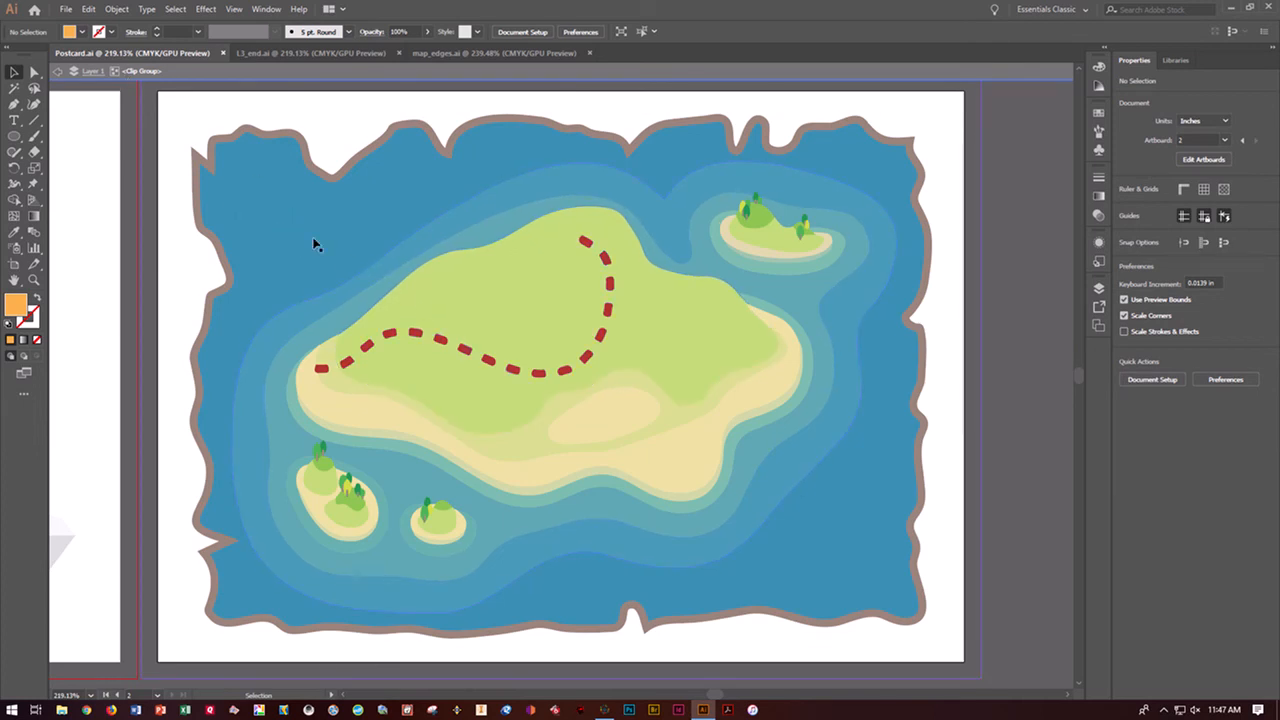
left_click_drag(314, 244, 420, 316)
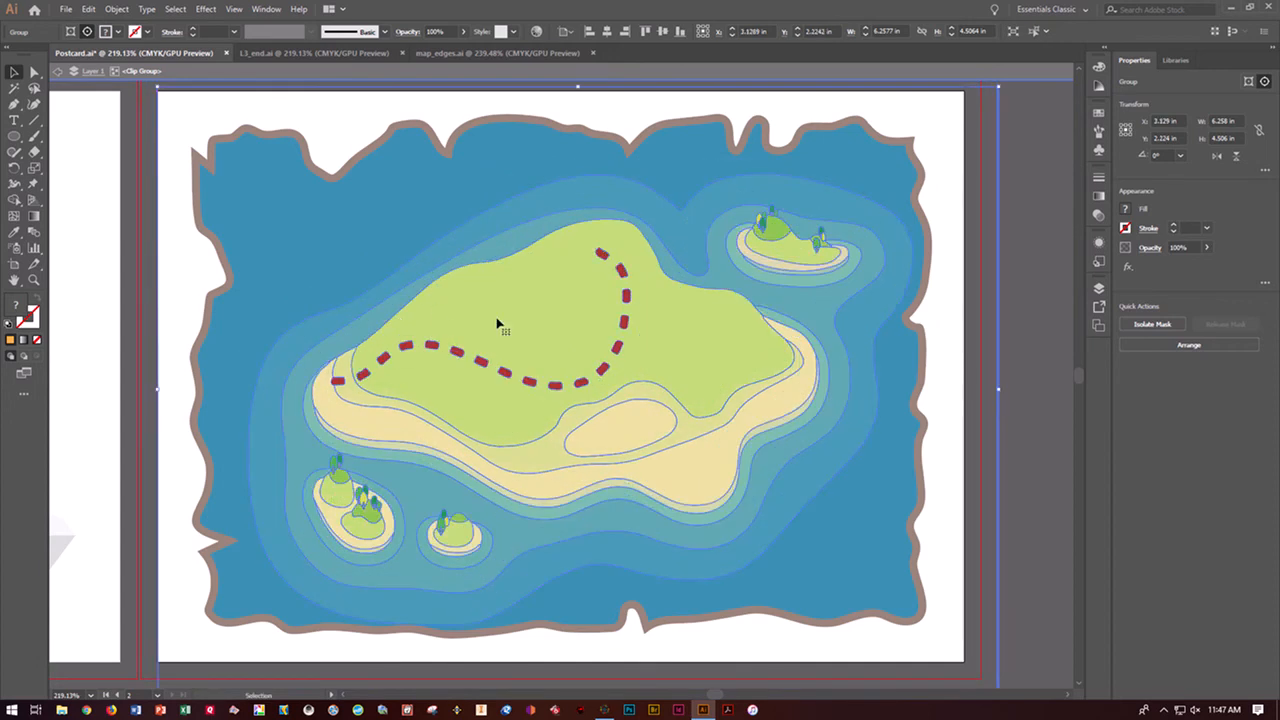
double_click(84, 101)
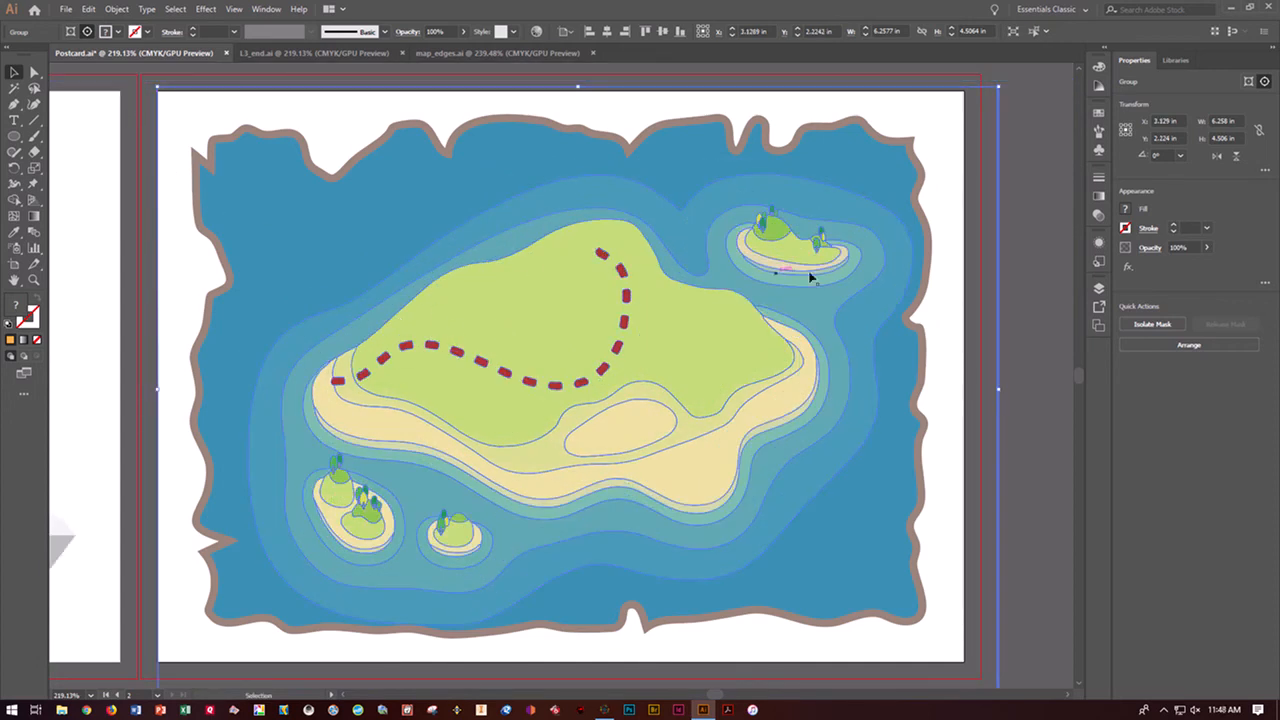
left_click(1024, 278)
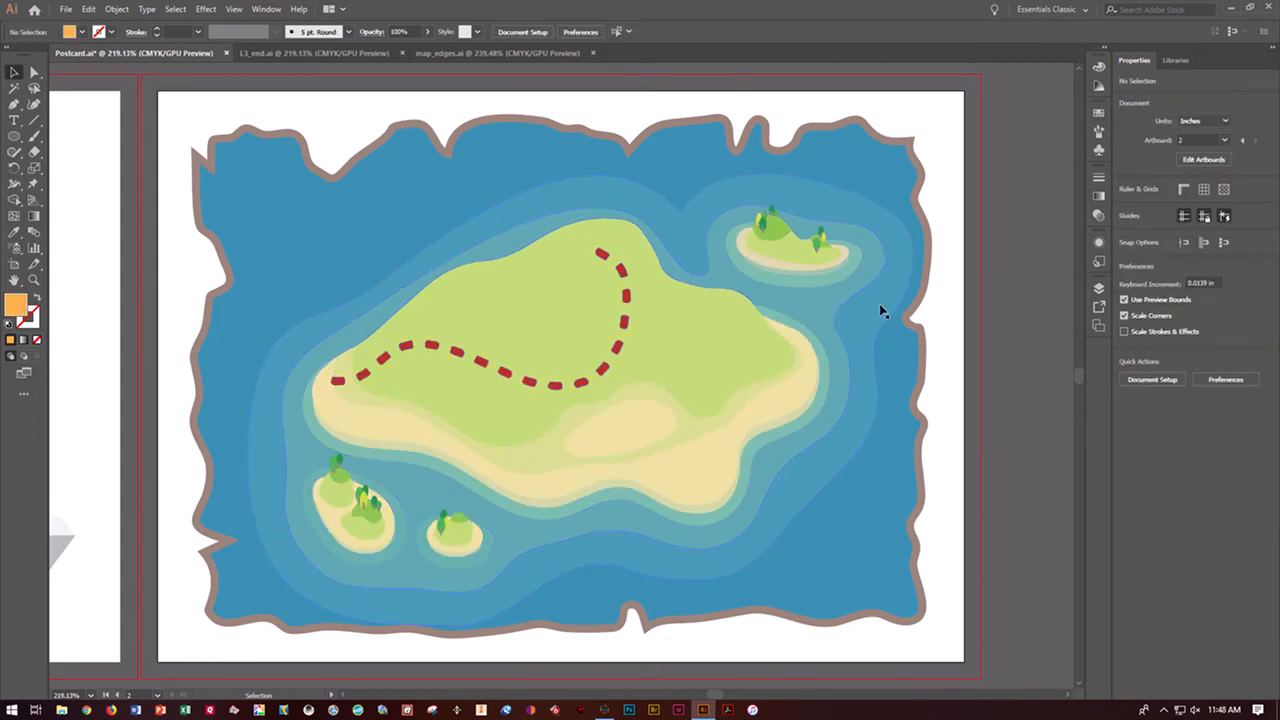
Save Postcard.ai and close the map_edges.ai document
key("a")
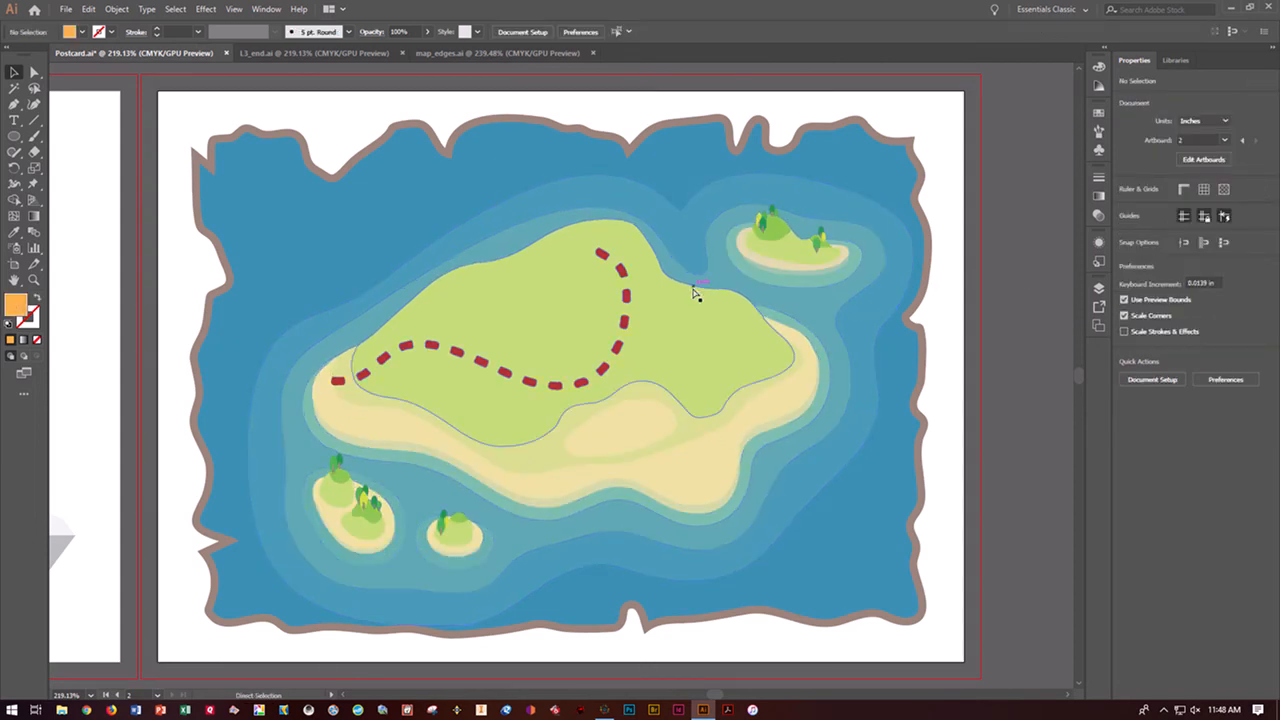
key("v")
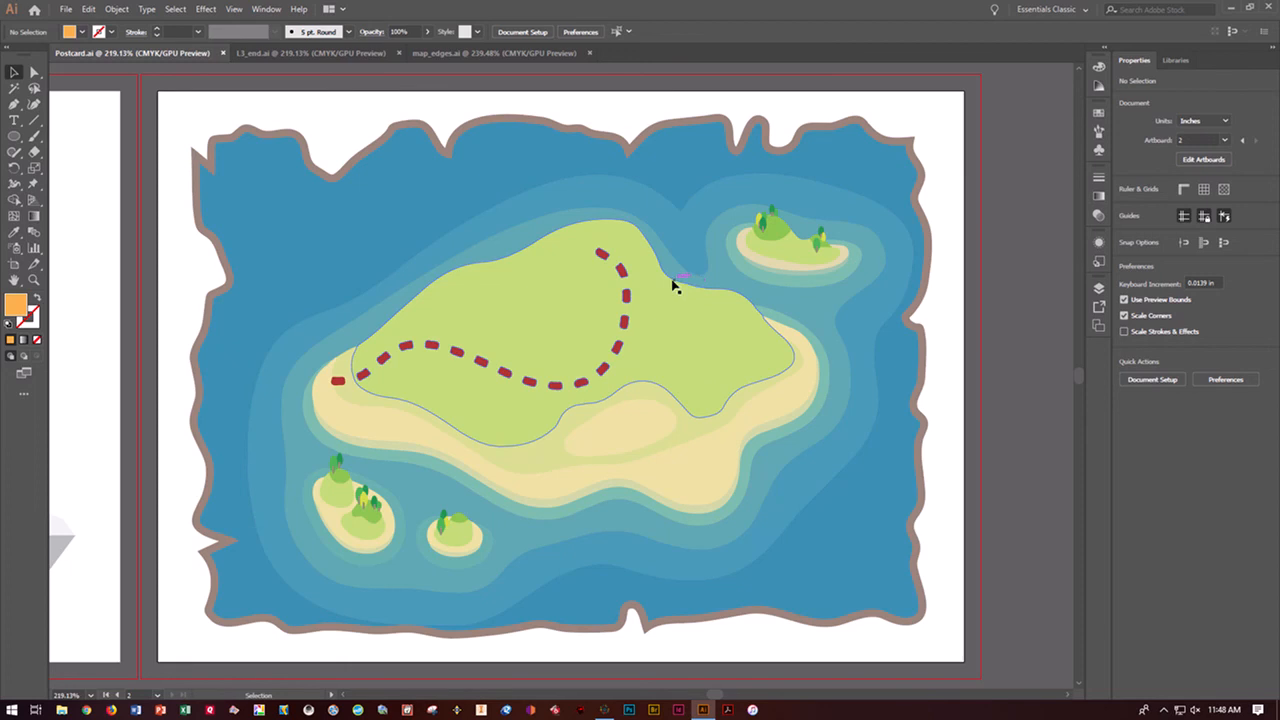
left_click(448, 53)
left_click(589, 53)
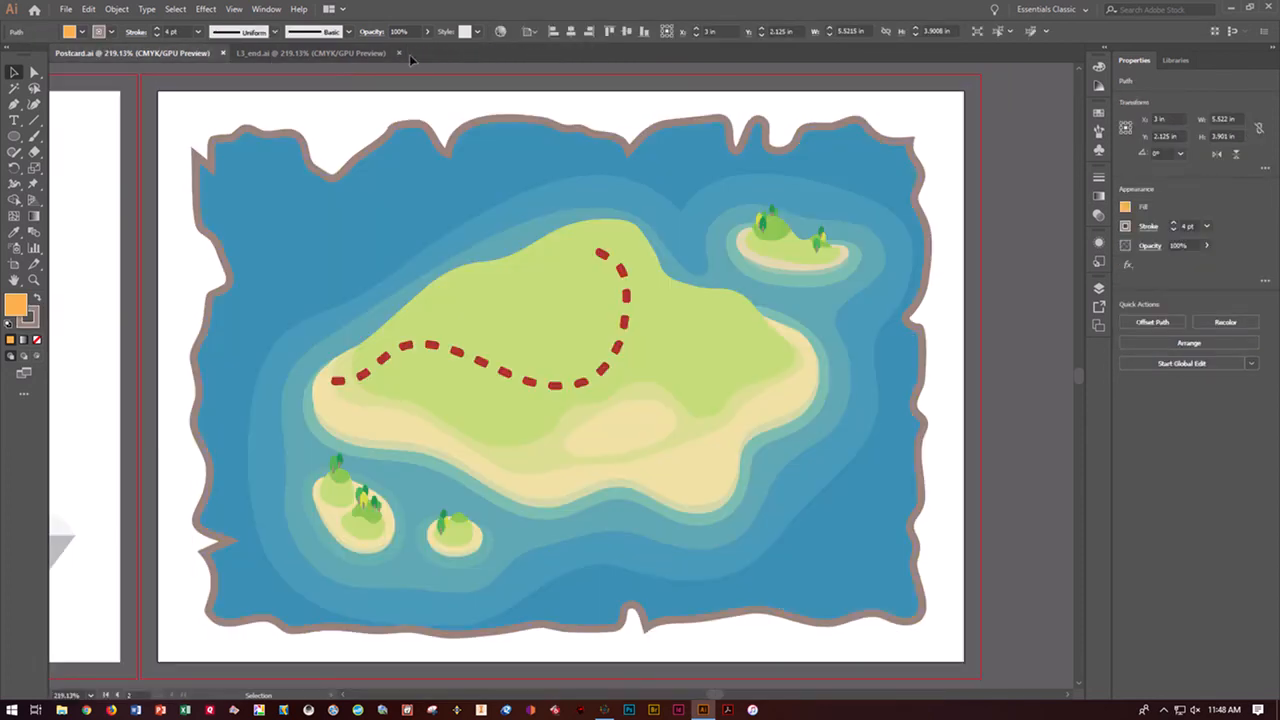
Check the L3_end.ai reference, then use Draw Behind mode to draw a 6.25 by 4.5 in rectangle behind the map, covering the bleed area
left_click(352, 55)
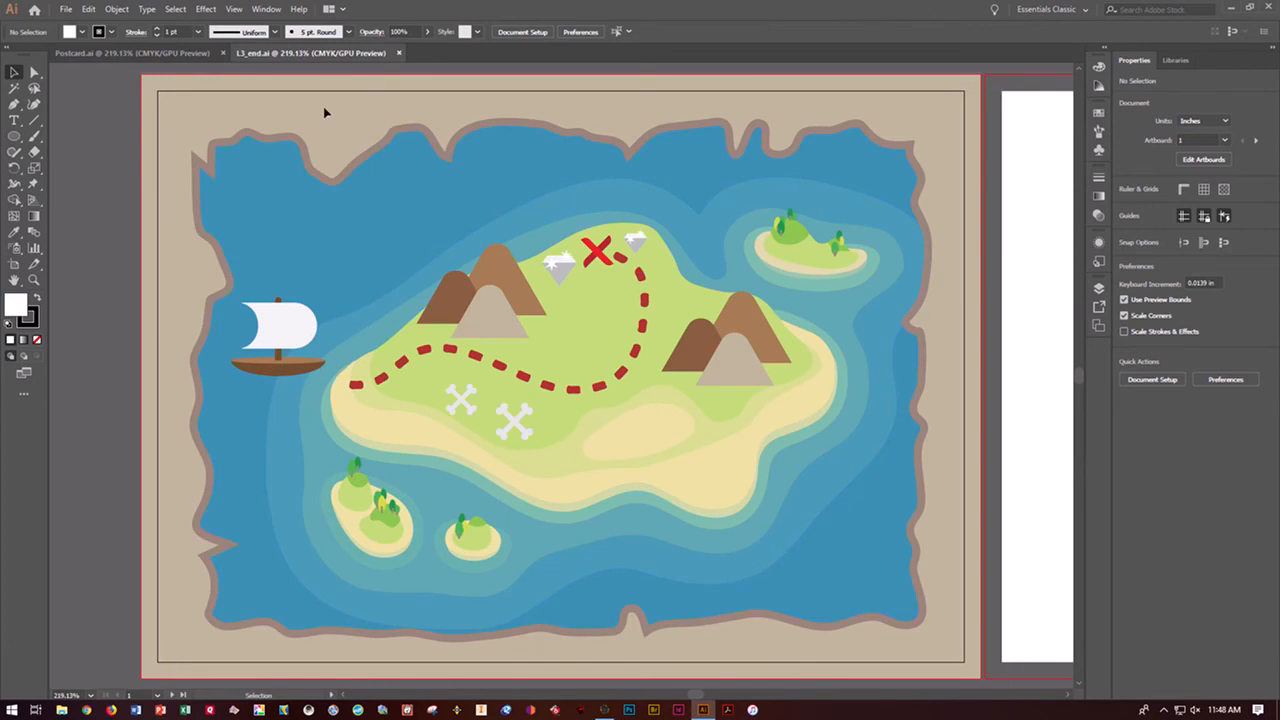
left_click(146, 48)
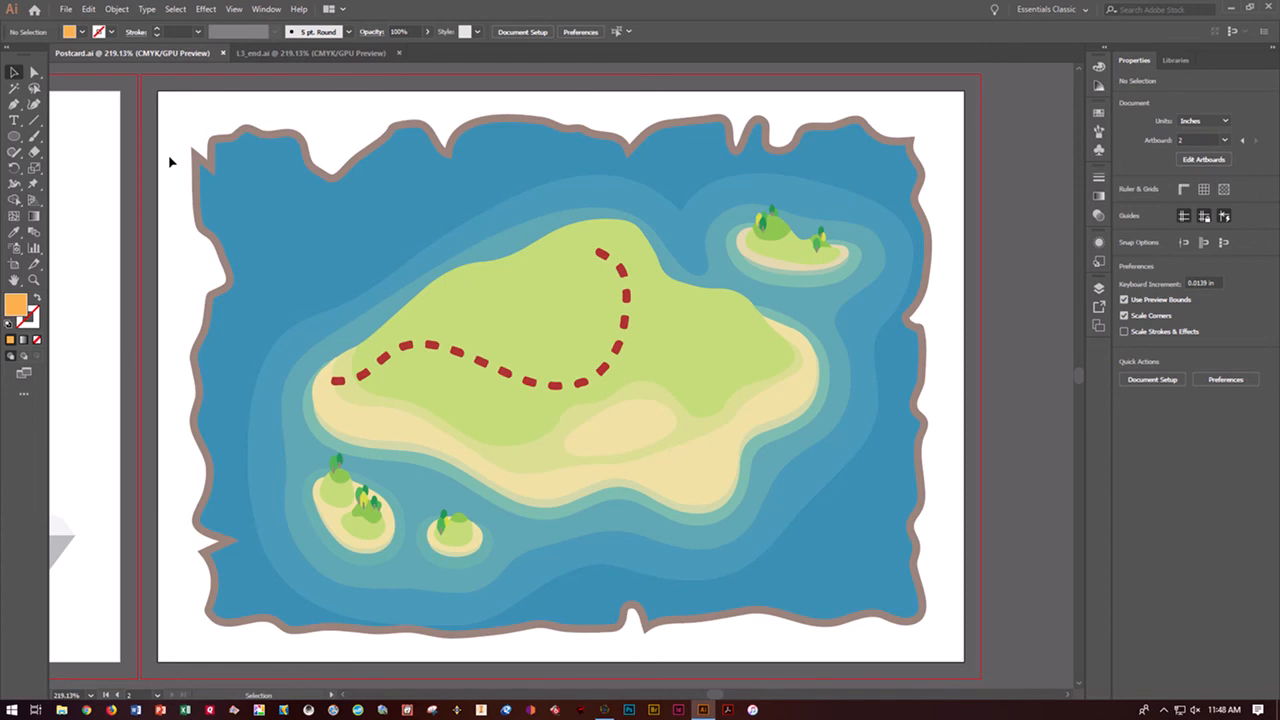
left_click(24, 356)
left_click(14, 136)
left_click(45, 135)
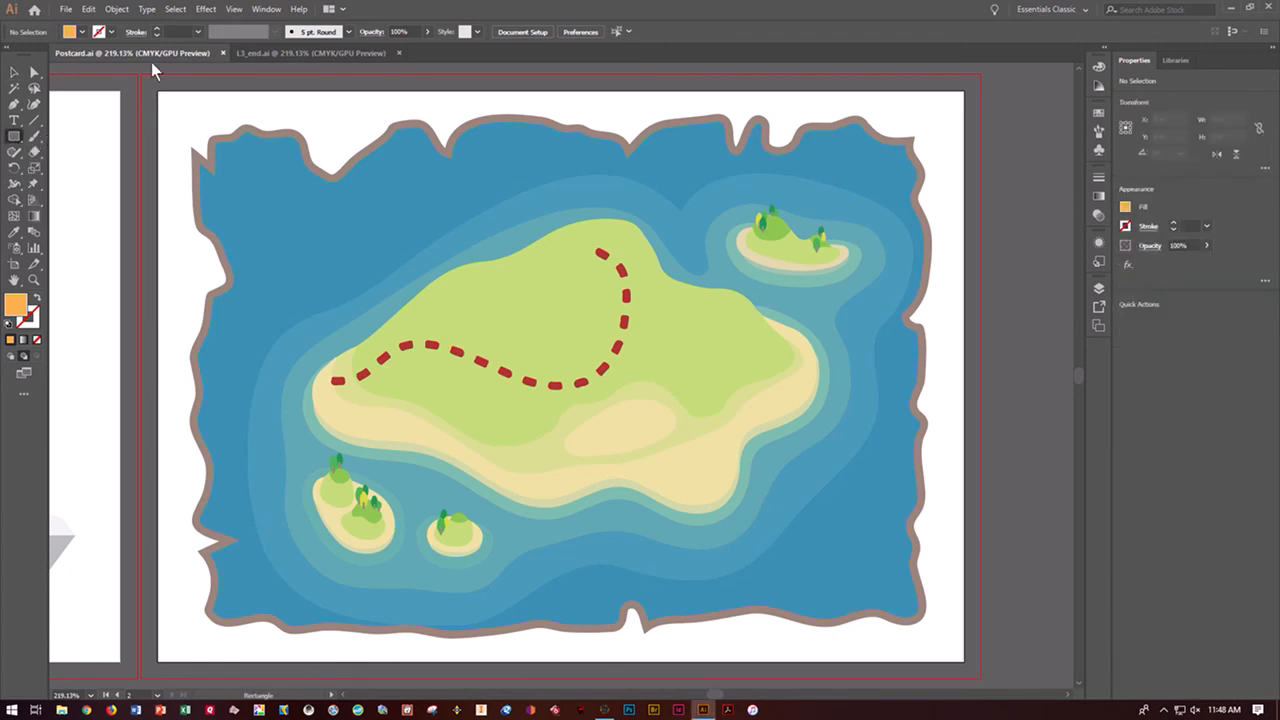
left_click_drag(142, 71, 980, 600)
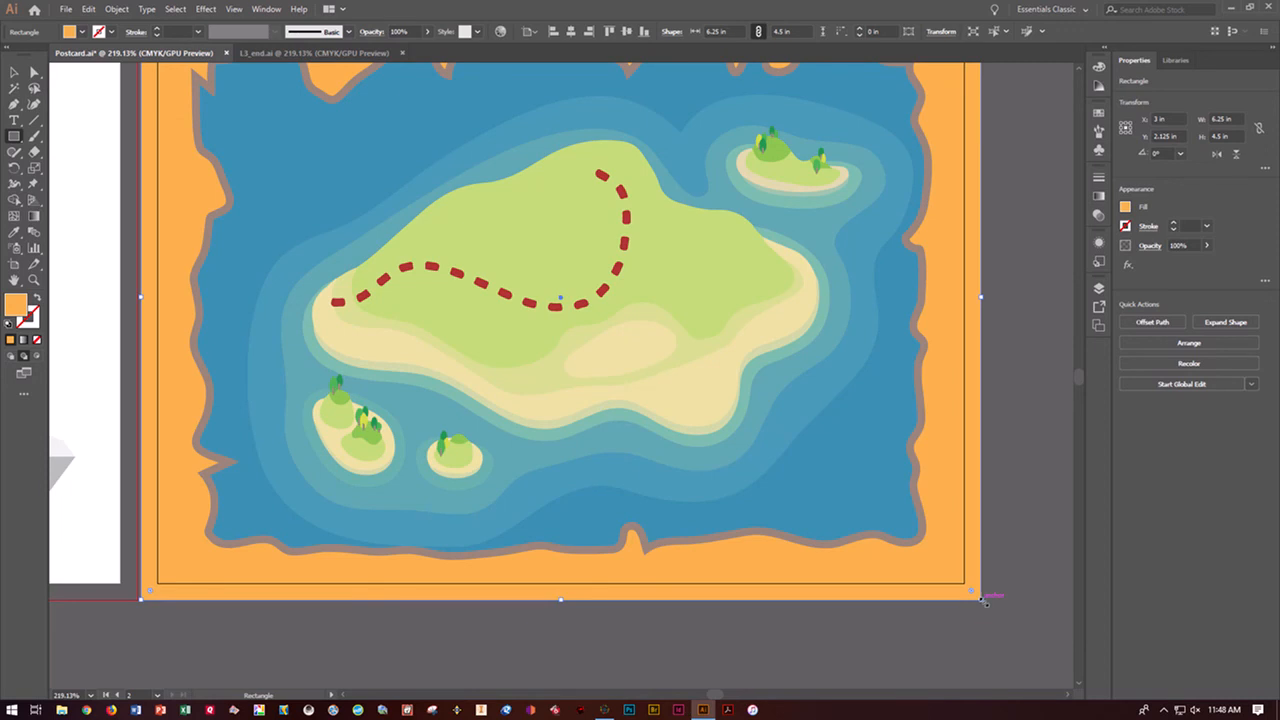
left_click(23, 355)
Fill the background rectangle with the C=25 M=25 Y=40 K=0 swatch and lock it
left_click(1125, 207)
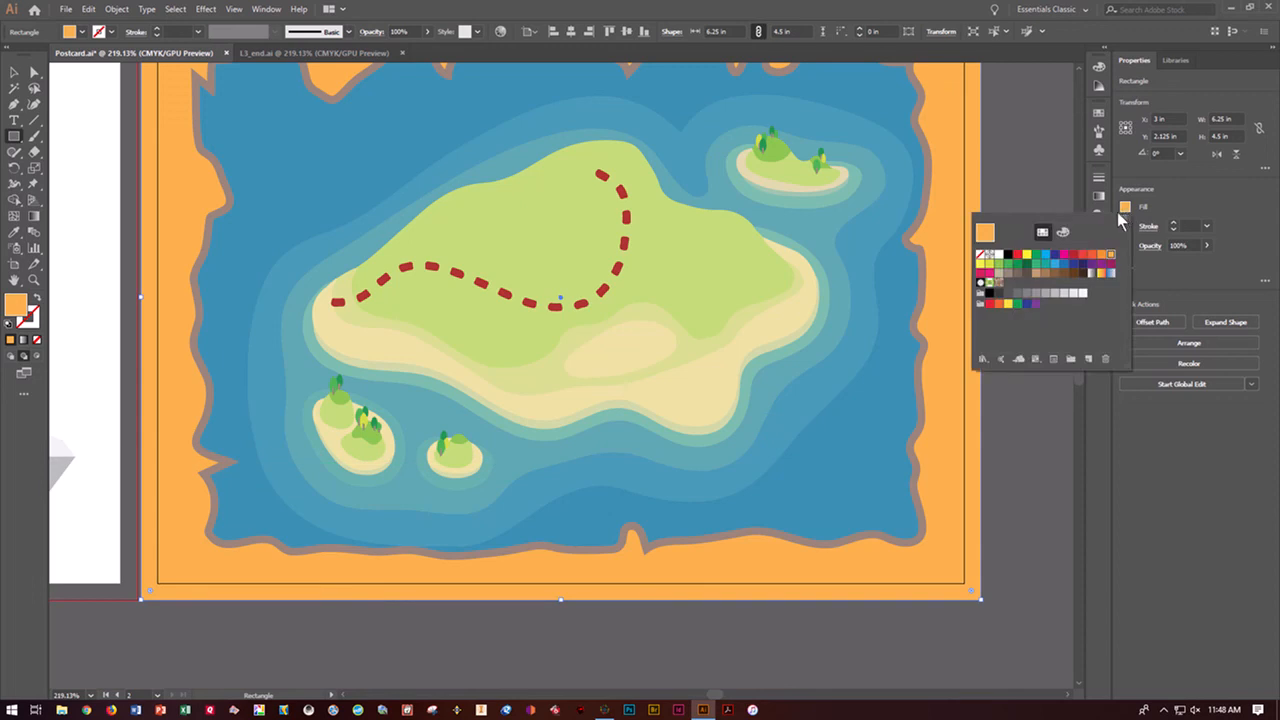
left_click(1000, 281)
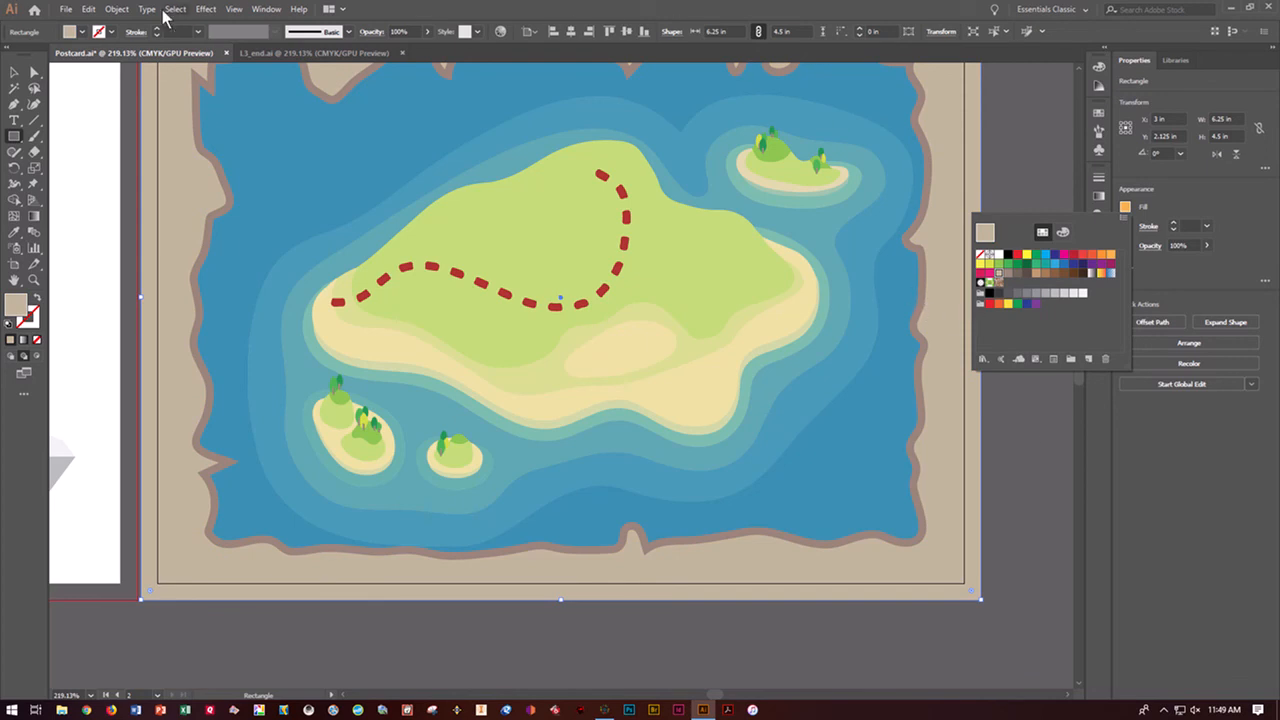
left_click(118, 12)
left_click(118, 12)
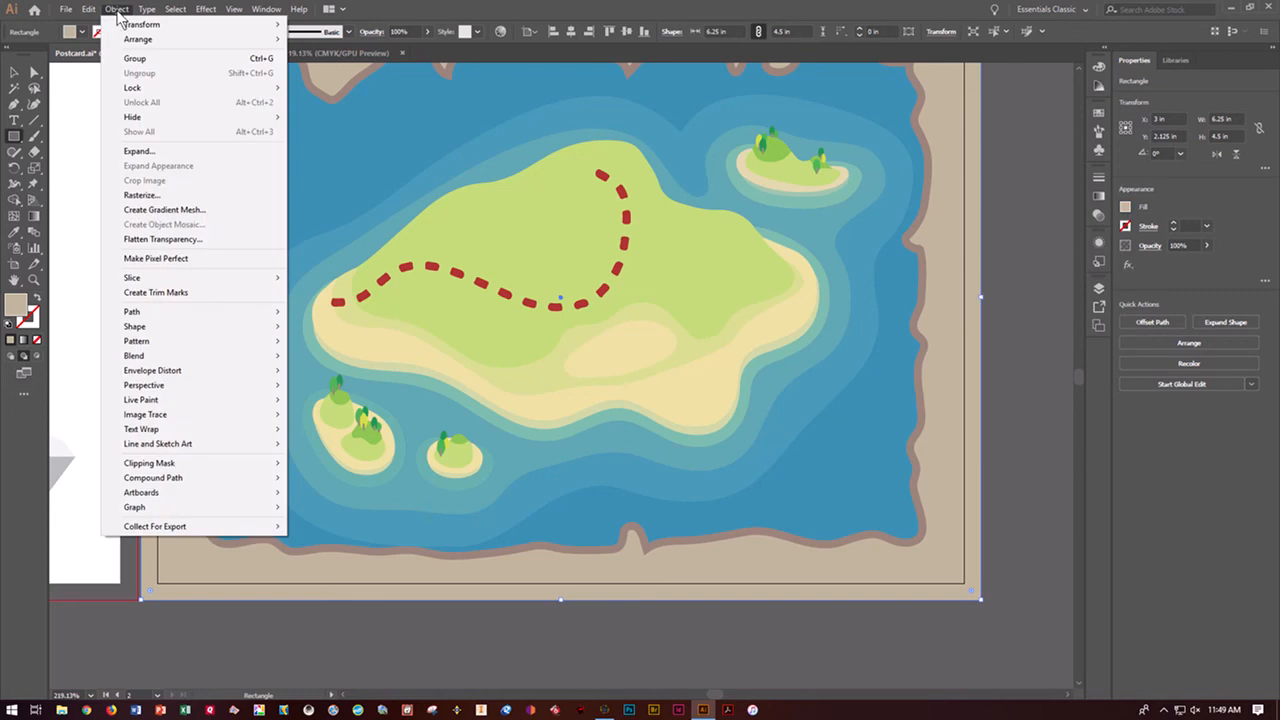
mouse_move(196, 92)
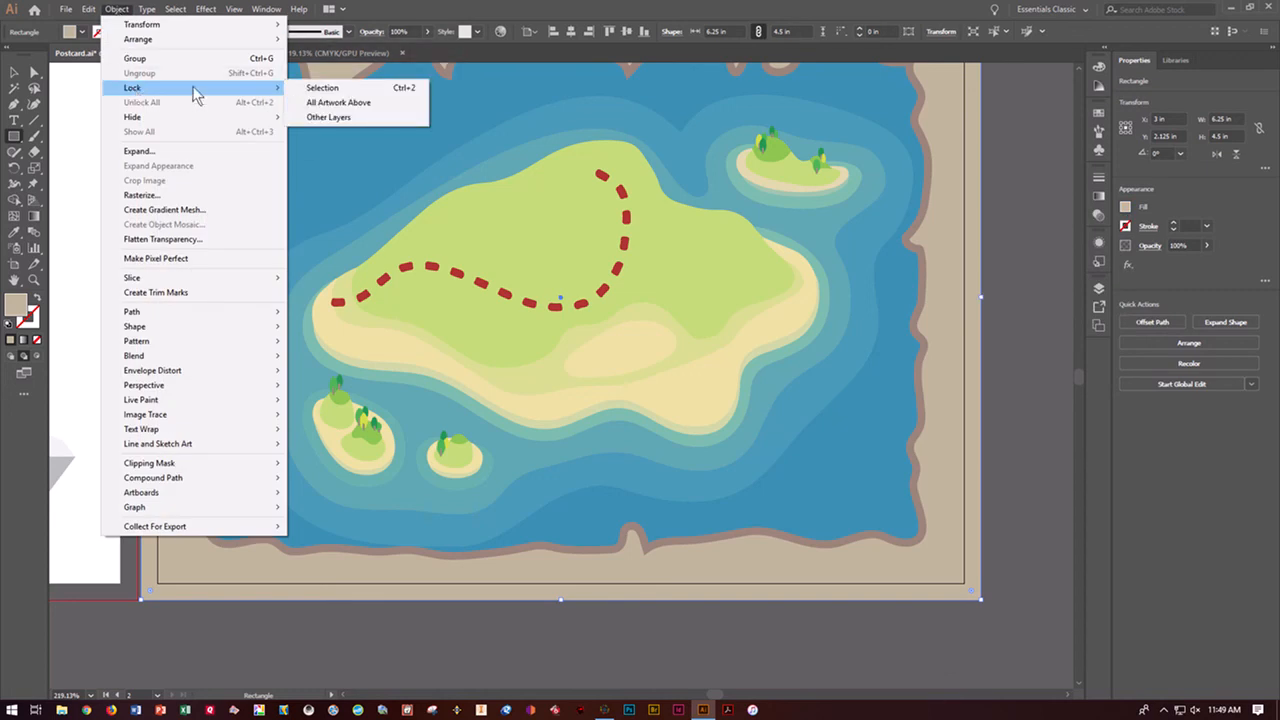
left_click(322, 89)
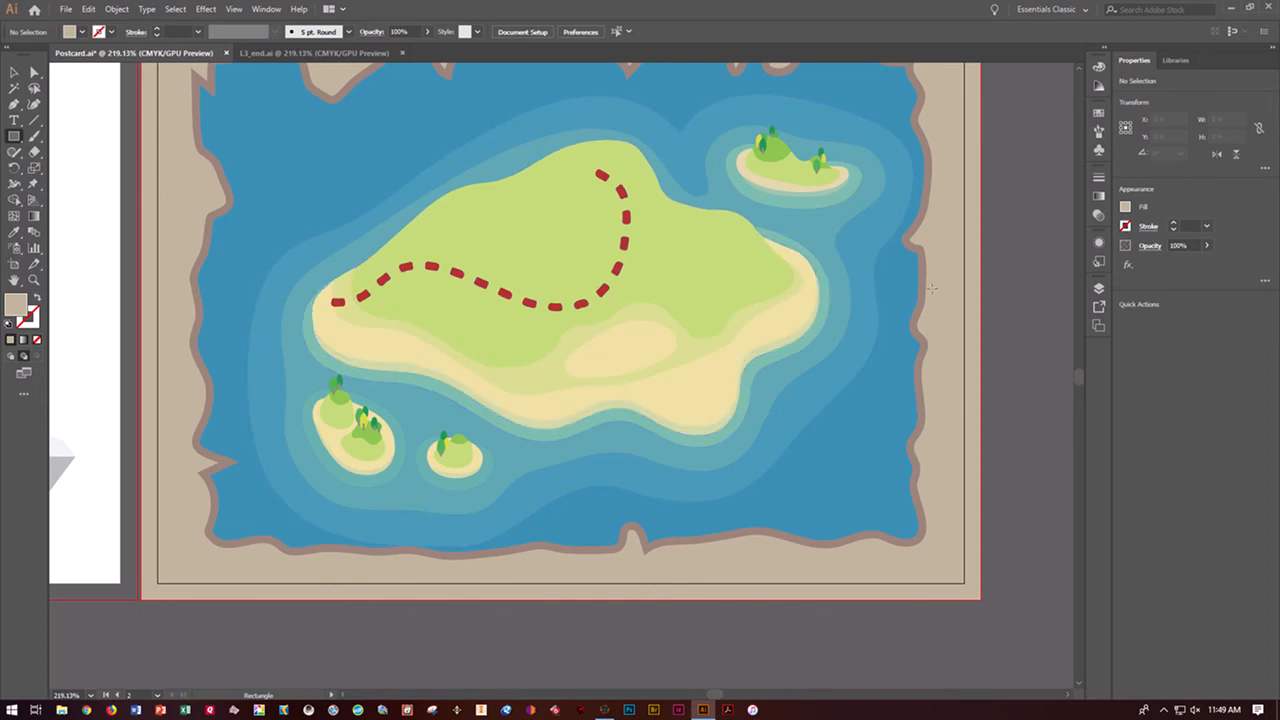
Try to move the red X from the first artboard onto the island, then undo the move
key("ctrl+minus")
key("ctrl+minus")
key("ctrl+minus")
key("ctrl+minus")
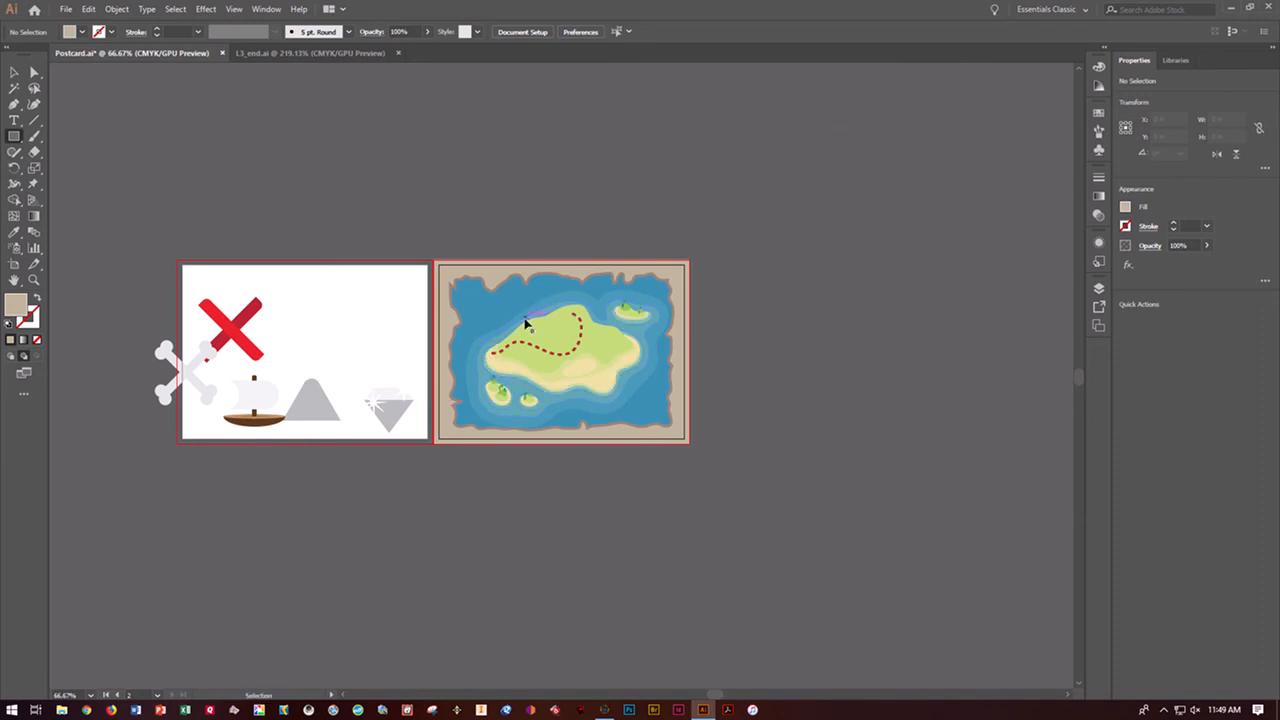
key("ctrl+plus")
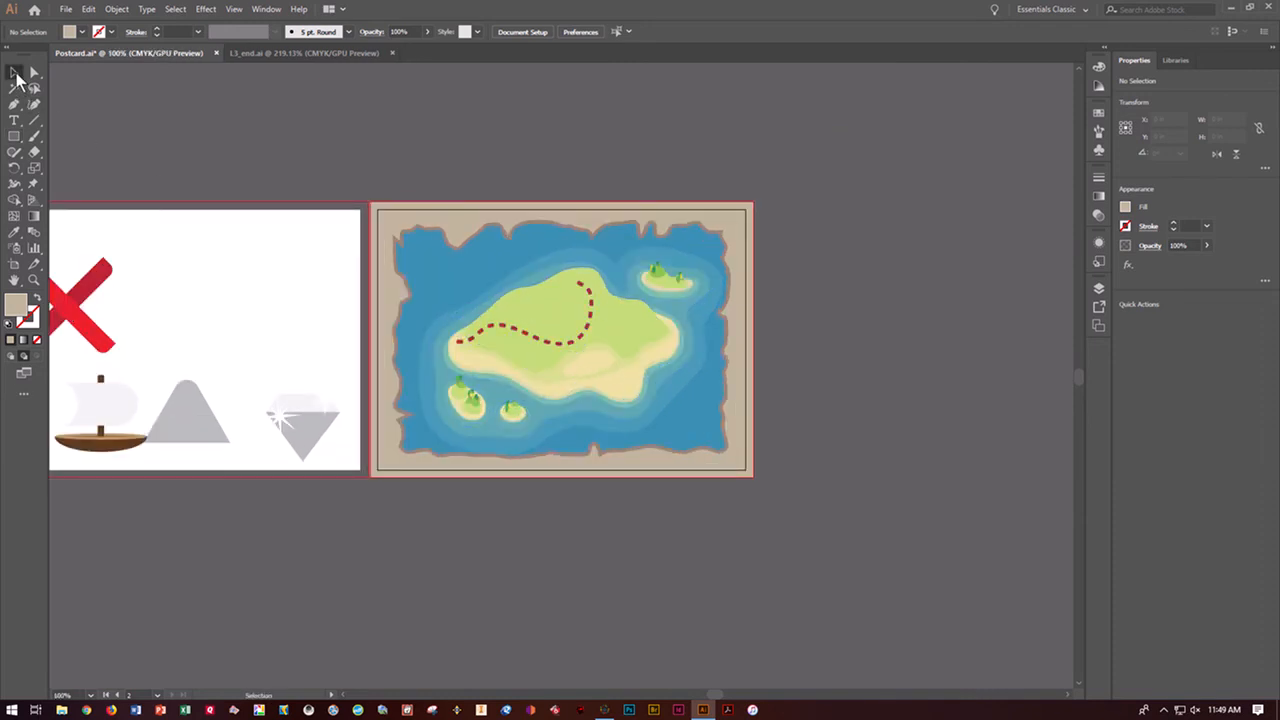
left_click(14, 74)
left_click(72, 302)
left_click_drag(76, 310, 563, 284)
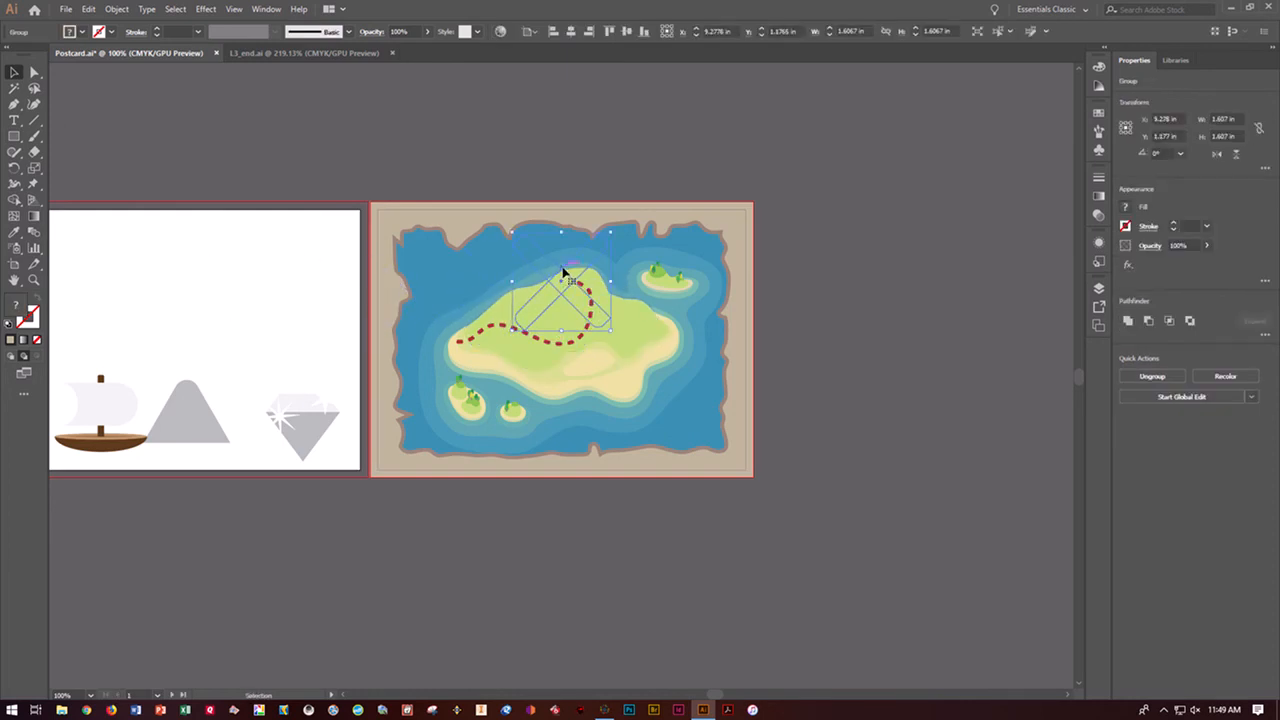
key("a")
key("ctrl+z")
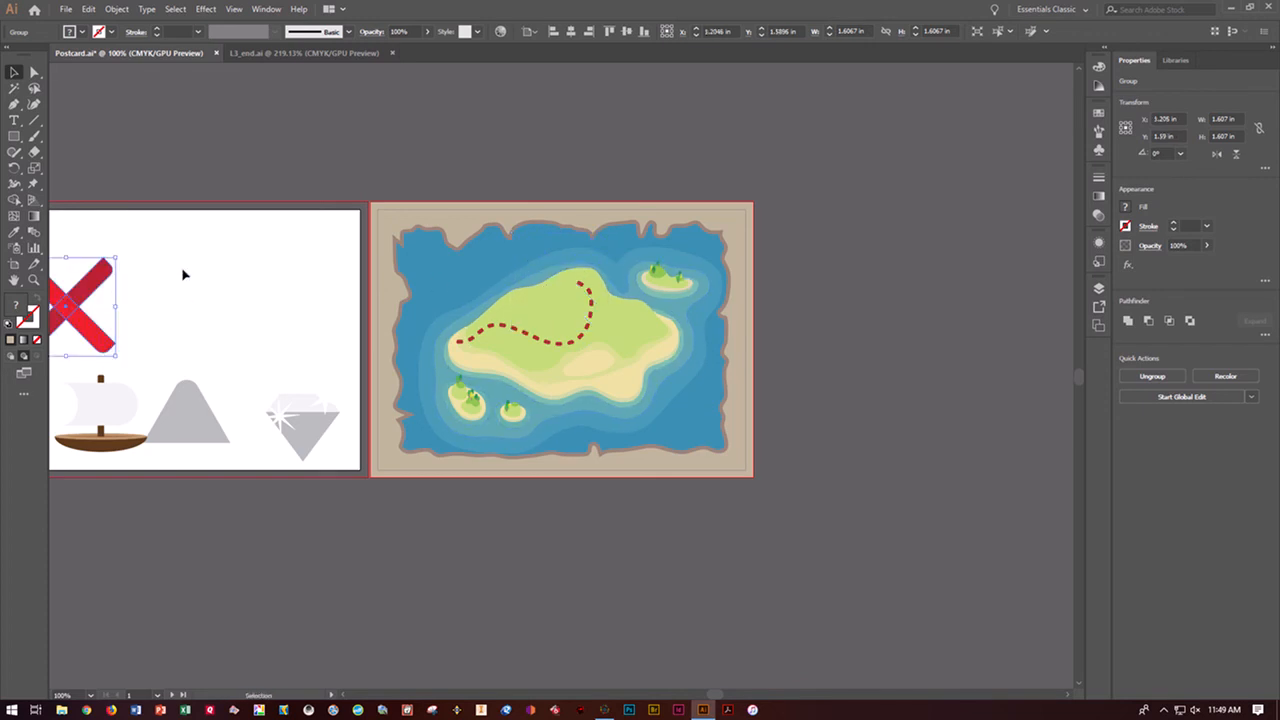
Select all the map symbols on the first artboard and bring them to the front of the stacking order
left_click(183, 274)
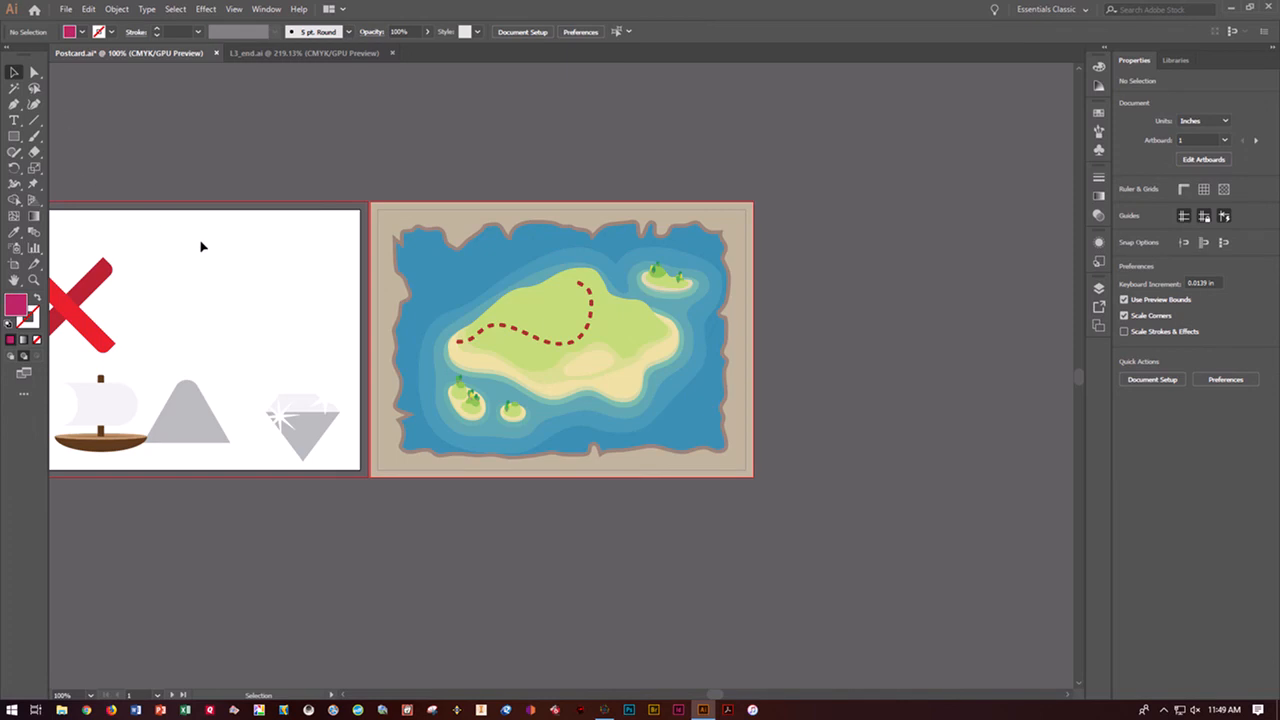
left_click(178, 10)
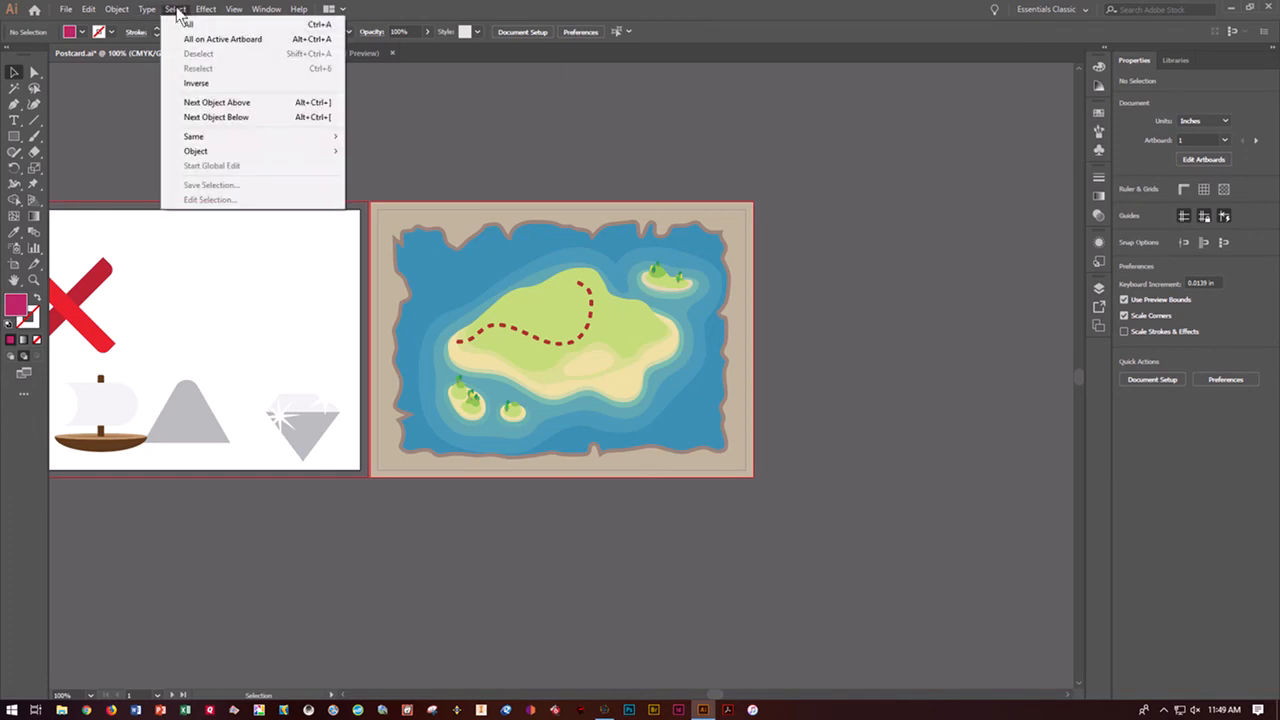
left_click(185, 39)
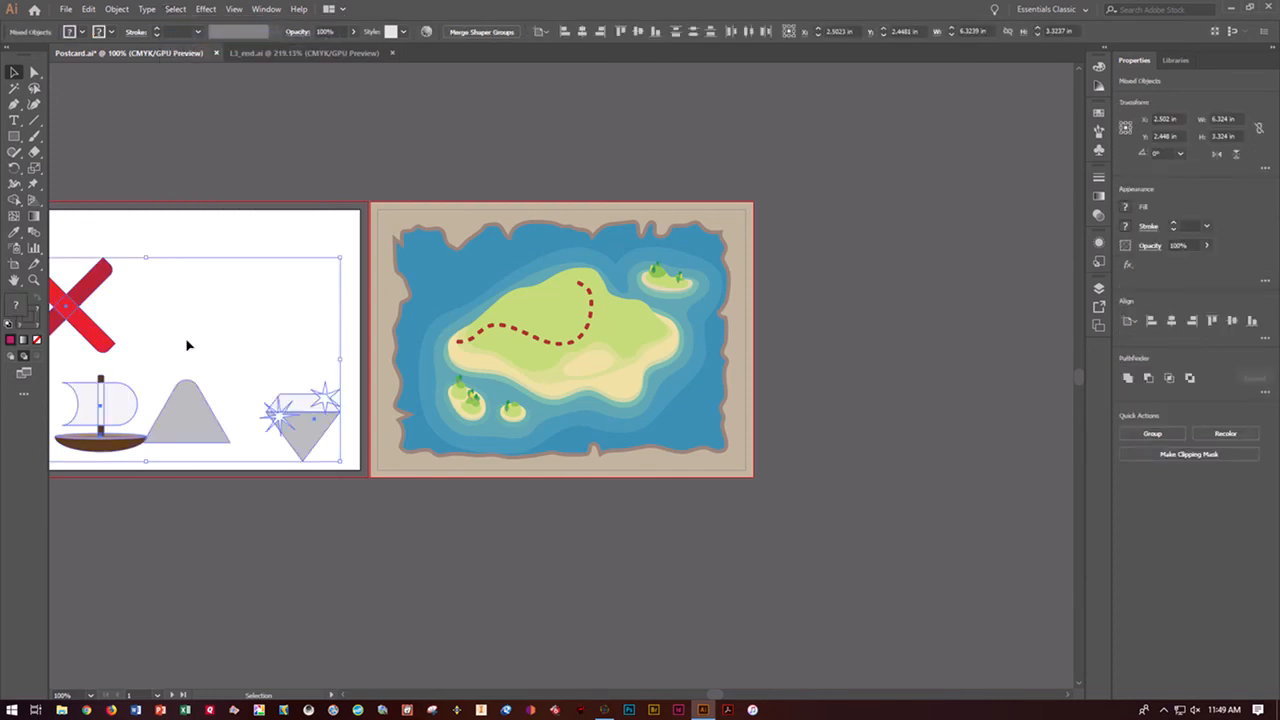
left_click(117, 9)
mouse_move(258, 42)
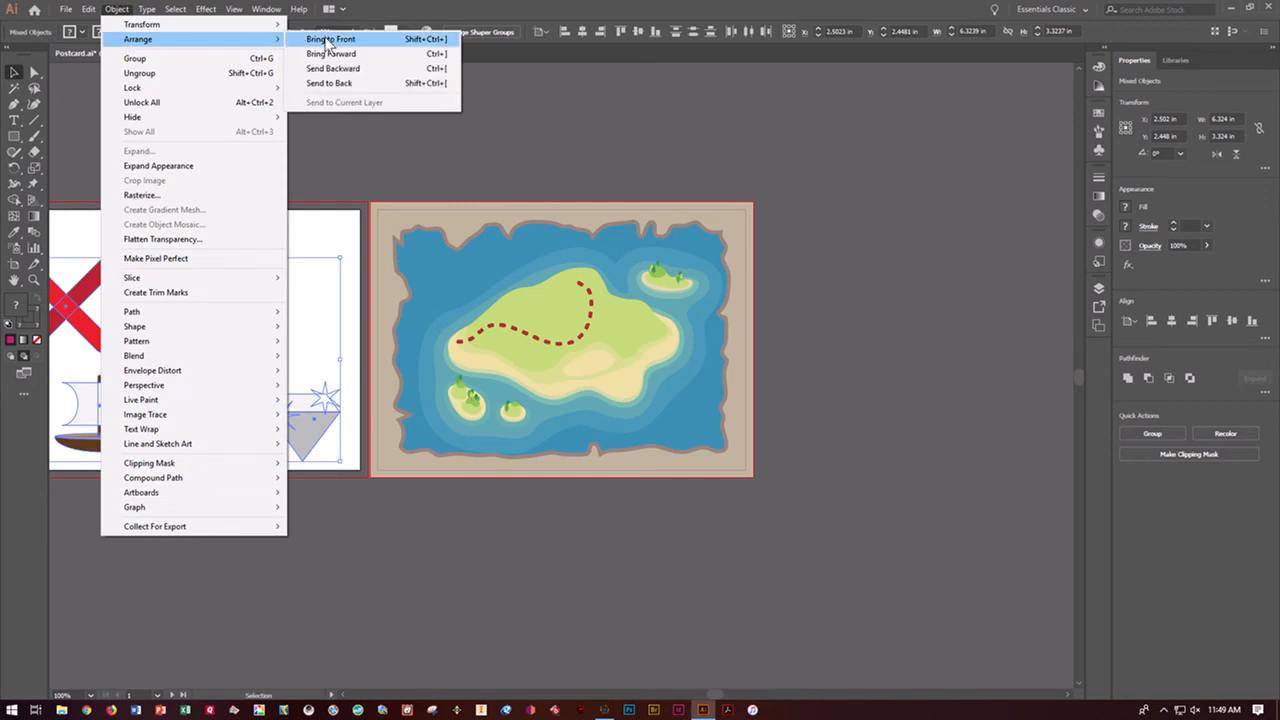
left_click(327, 40)
left_click(274, 211)
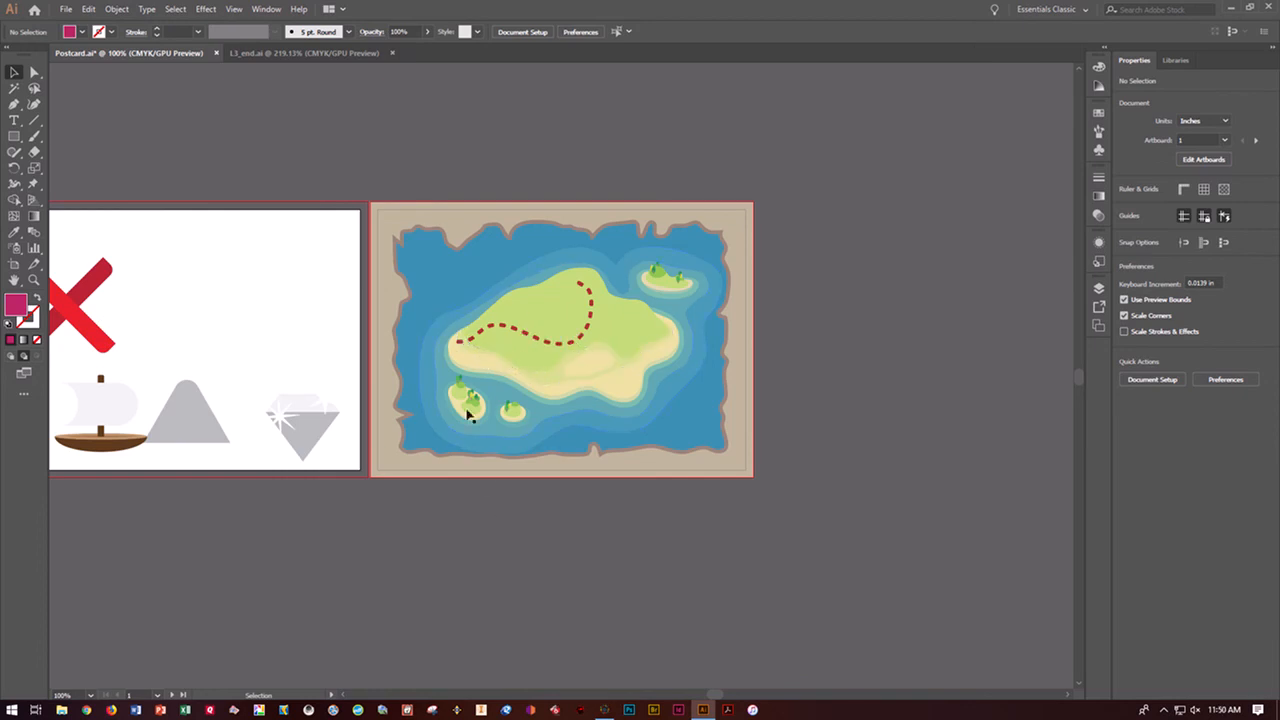
Move the red X onto the island, scale it to about 0.38 in, and place it at the upper end of the dashed trail
left_click_drag(65, 307, 560, 267)
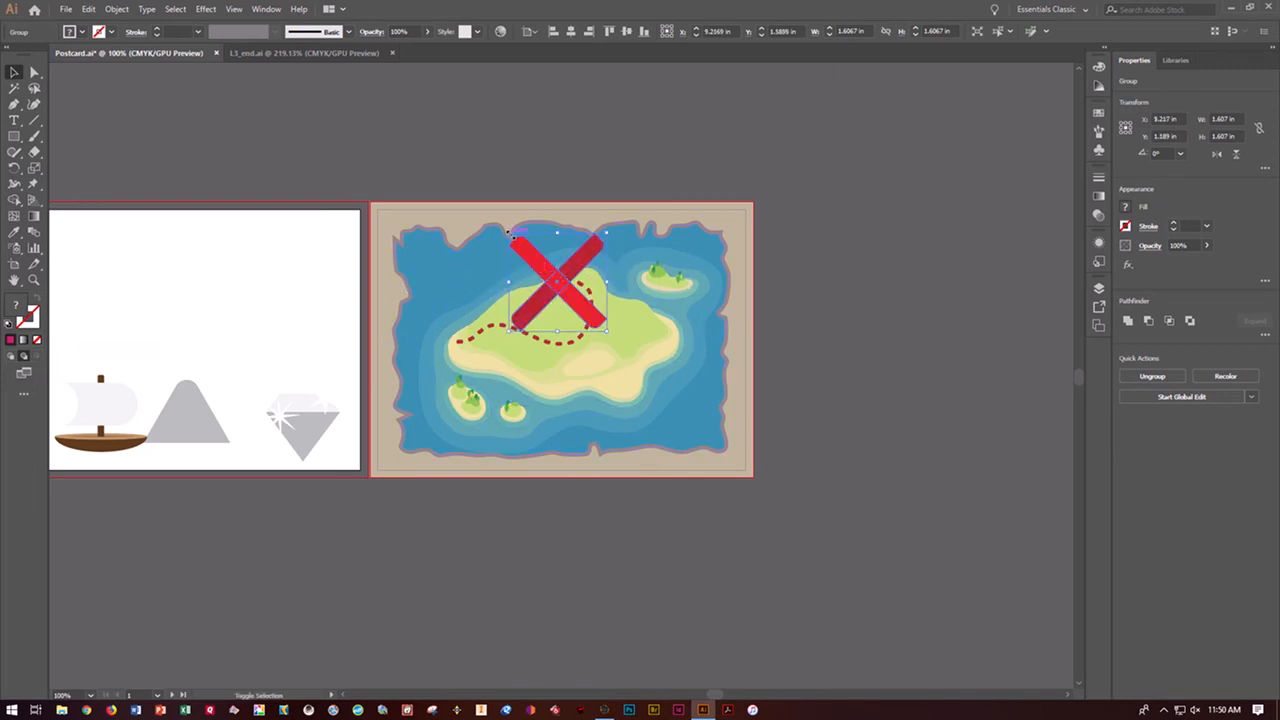
left_click_drag(508, 233, 558, 284)
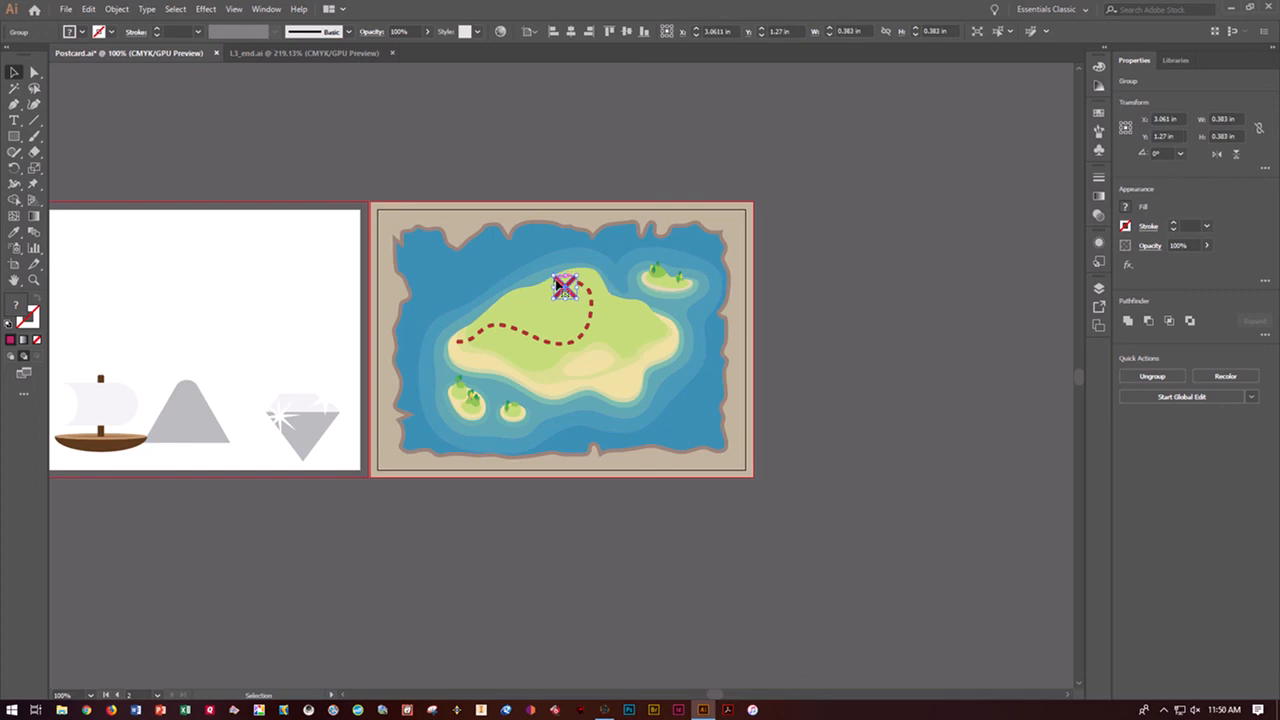
key("Up")
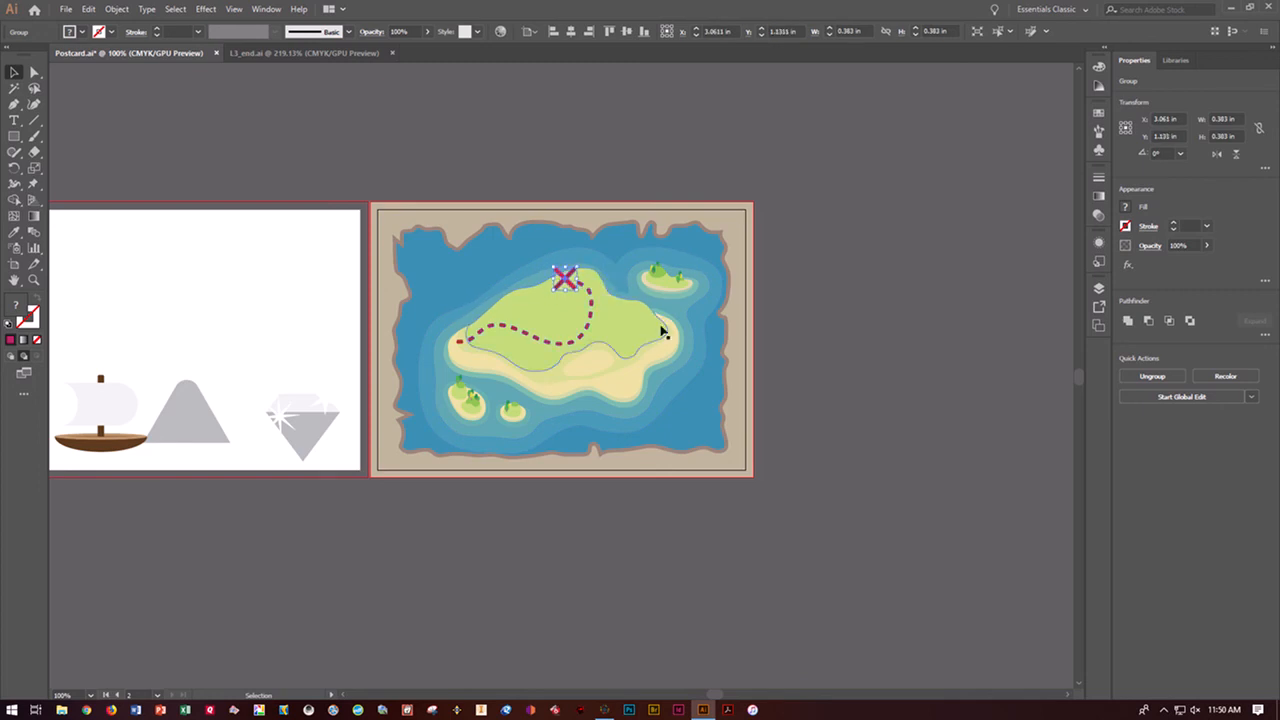
Move the diamond onto the island, scale it to about 0.4 in, and place it and a copy on either side of the red X
left_click(317, 440)
left_click_drag(317, 440, 526, 321)
left_click_drag(474, 270, 521, 318)
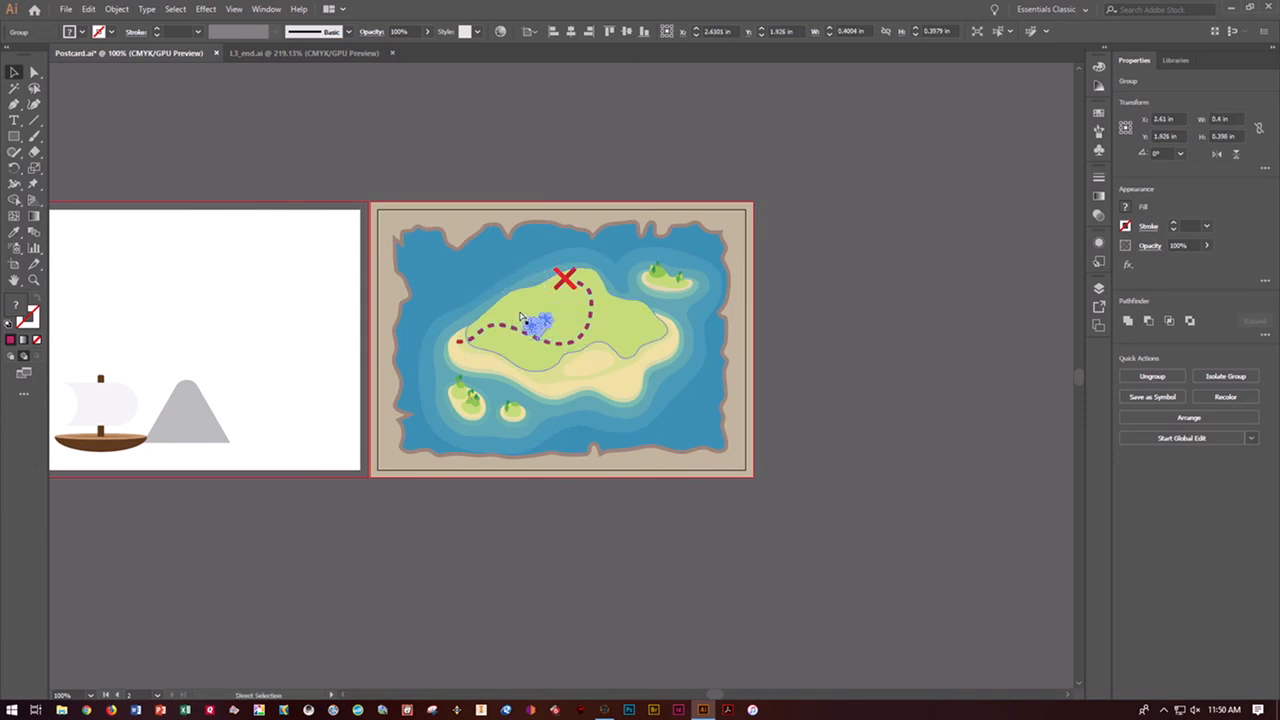
key("ctrl+equal")
key("ctrl+equal")
left_click_drag(575, 396, 578, 336)
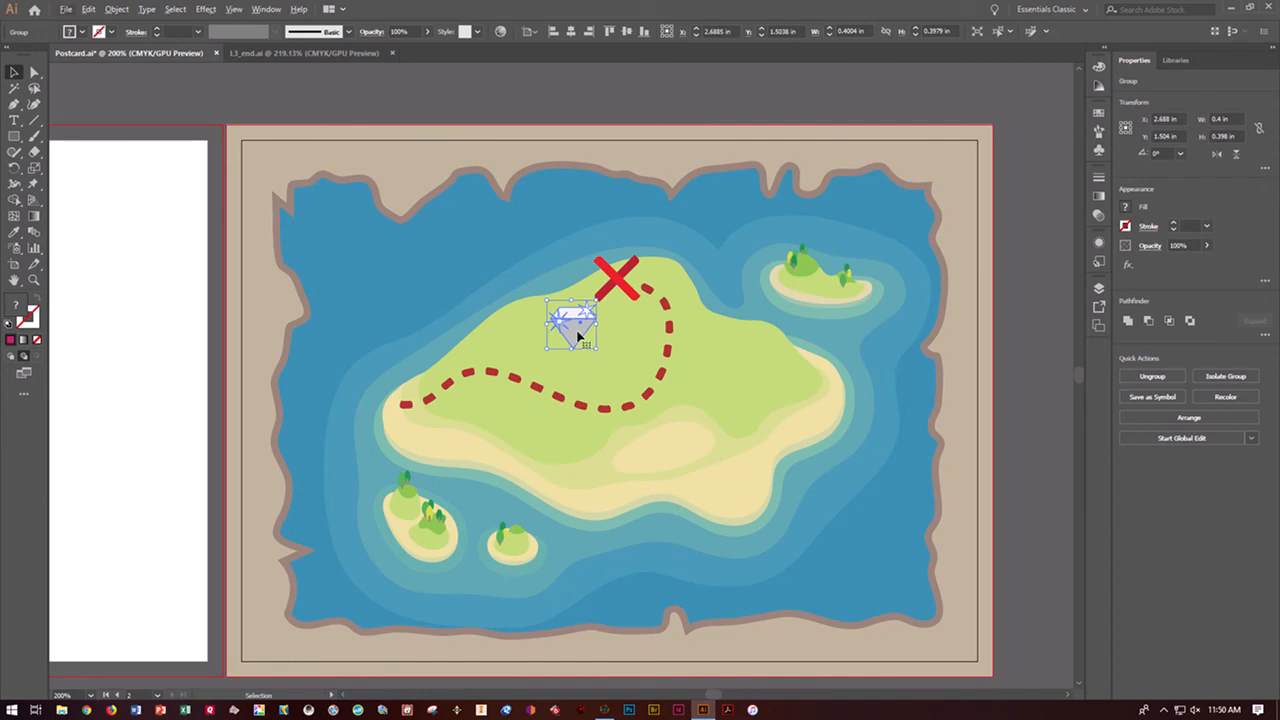
left_click_drag(578, 336, 688, 286)
left_click(715, 380)
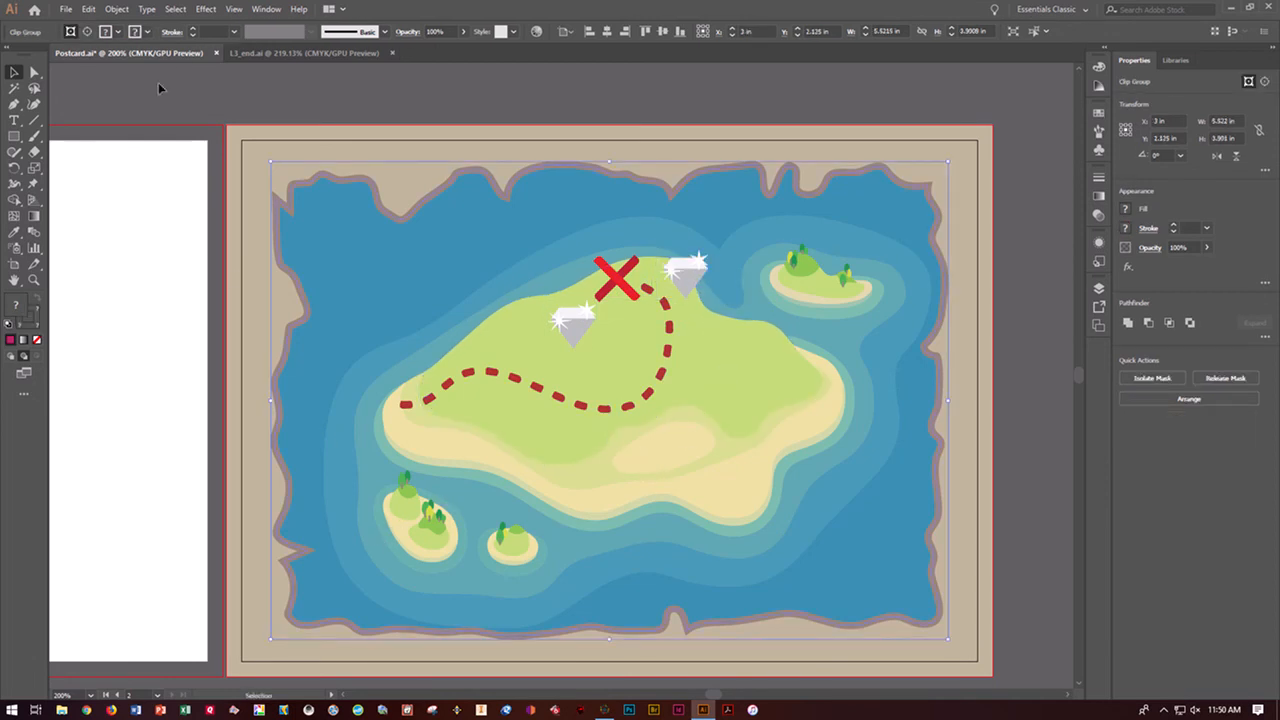
Check the symbol placement in L3_end.ai, then move the crossbones from Postcard.ai's first artboard onto the island's lower-left area
left_click(272, 54)
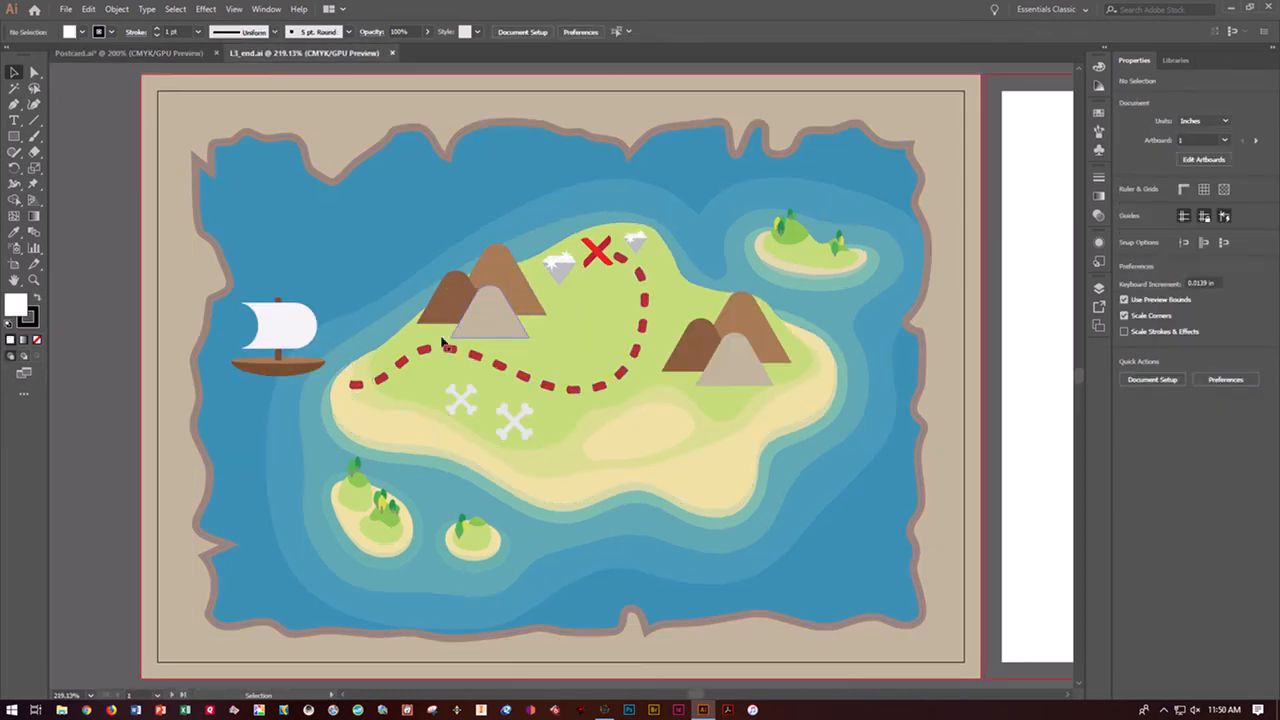
left_click(161, 53)
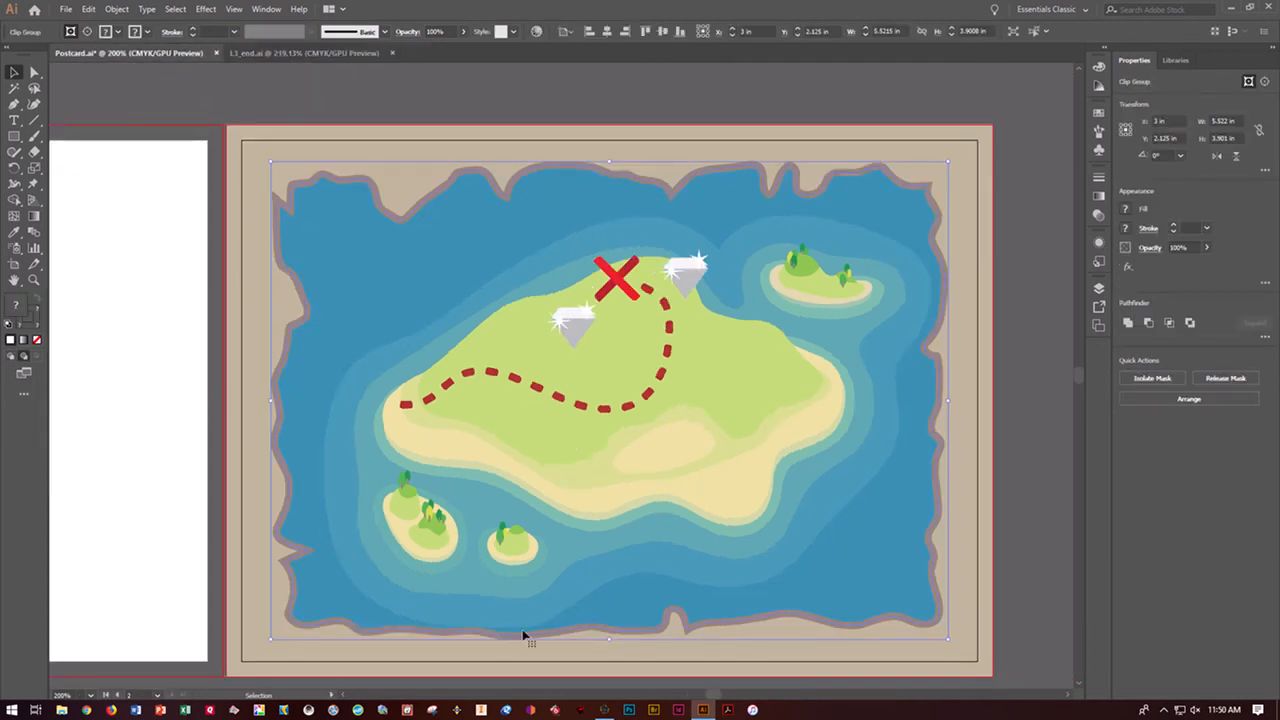
left_click(117, 695)
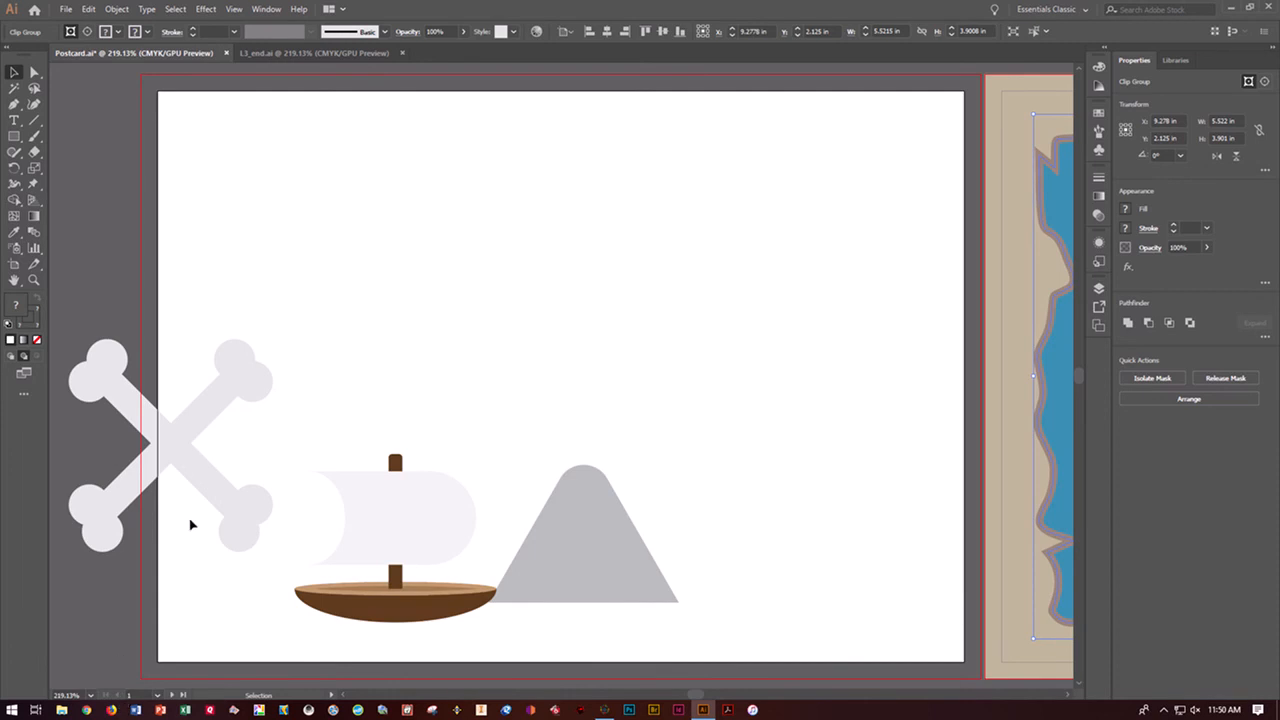
left_click(186, 461)
left_click(186, 461)
left_click_drag(186, 449, 1043, 420)
left_click(234, 9)
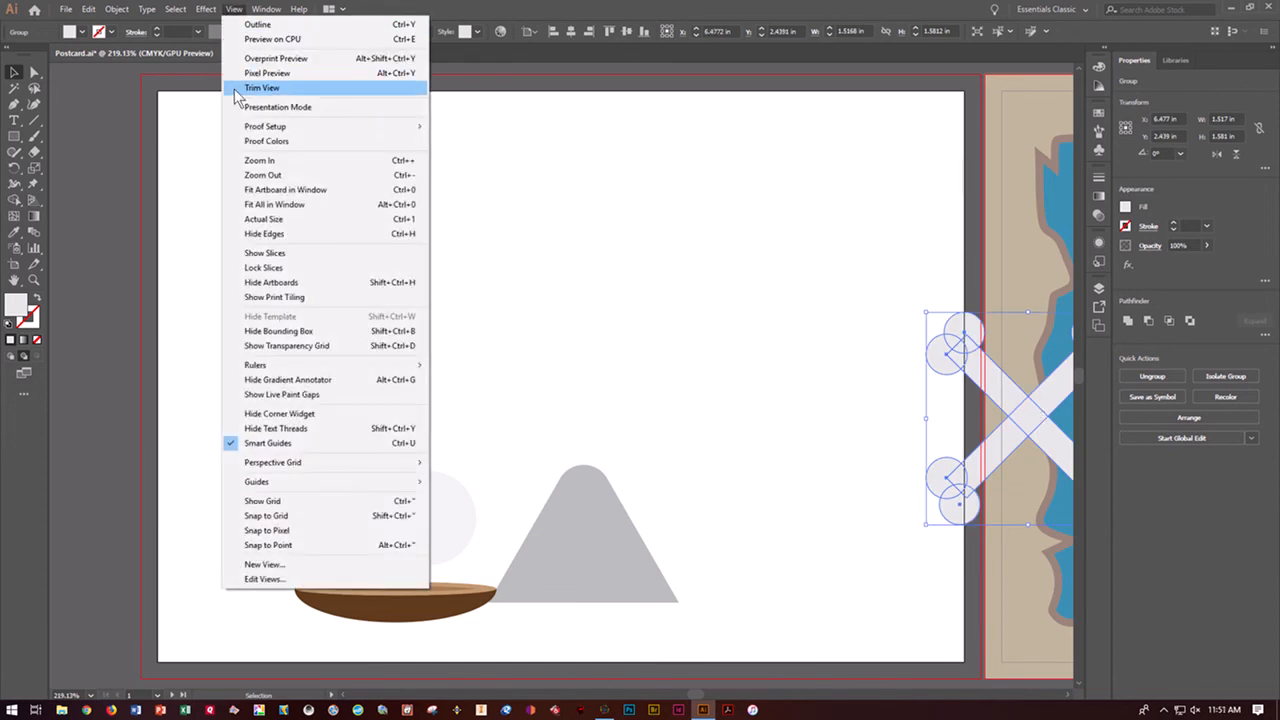
left_click(258, 204)
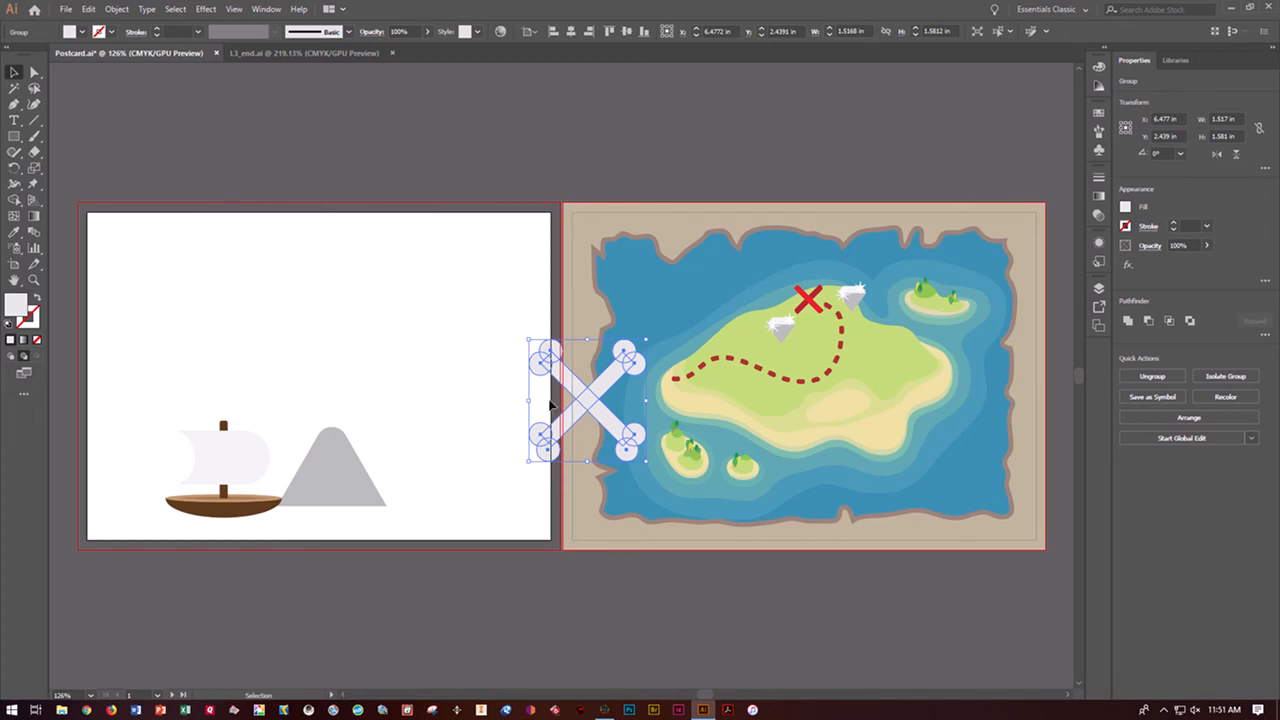
left_click_drag(580, 403, 733, 408)
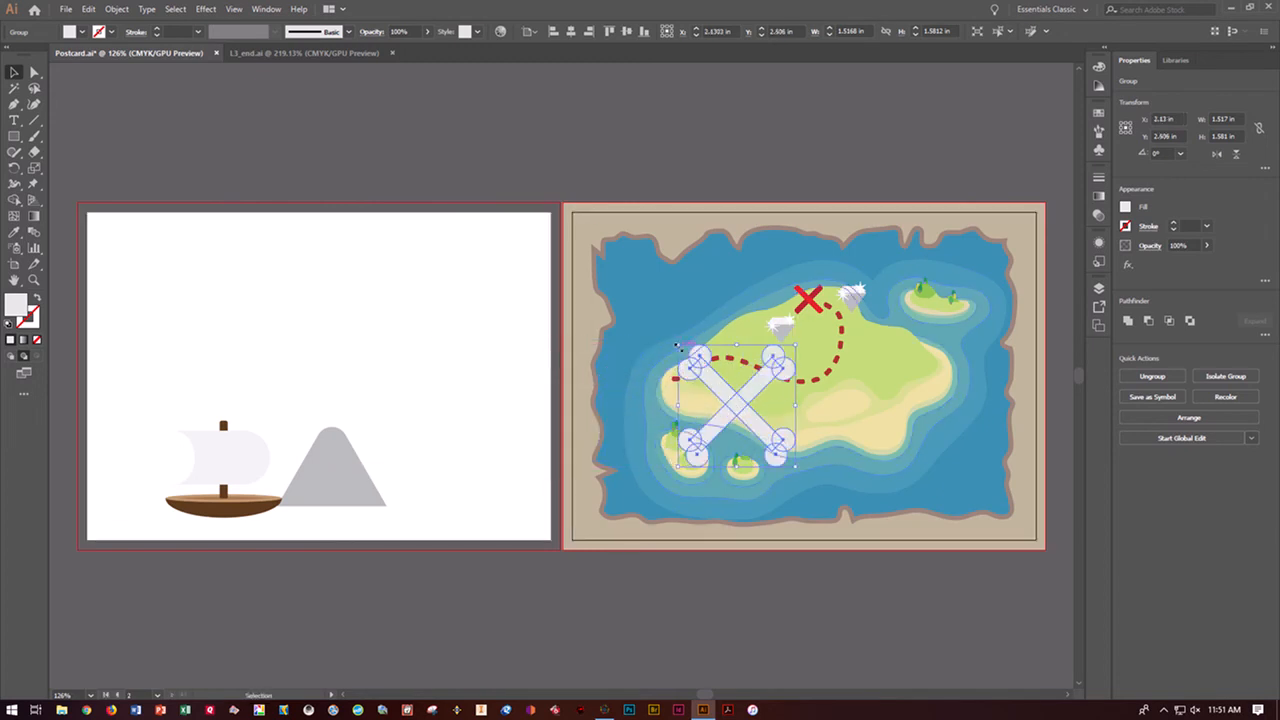
Scale the crossbones to about 0.3 in wide, position them below the dashed trail, and place a copy to their lower right
left_click_drag(678, 345, 756, 414)
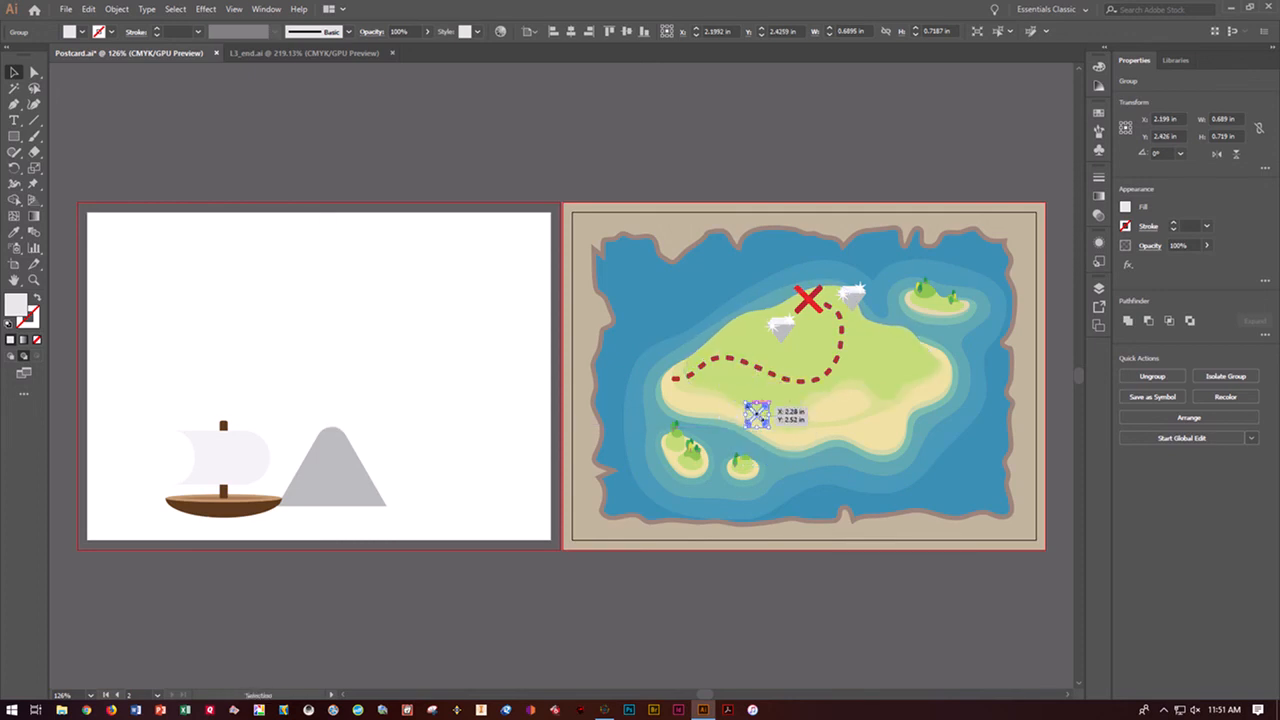
key("Up")
key("Up")
key("Up")
key("Up")
key("Up")
key("Up")
key("Up")
key("Up")
key("Up")
key("Up")
key("Up")
key("Up")
key("Up")
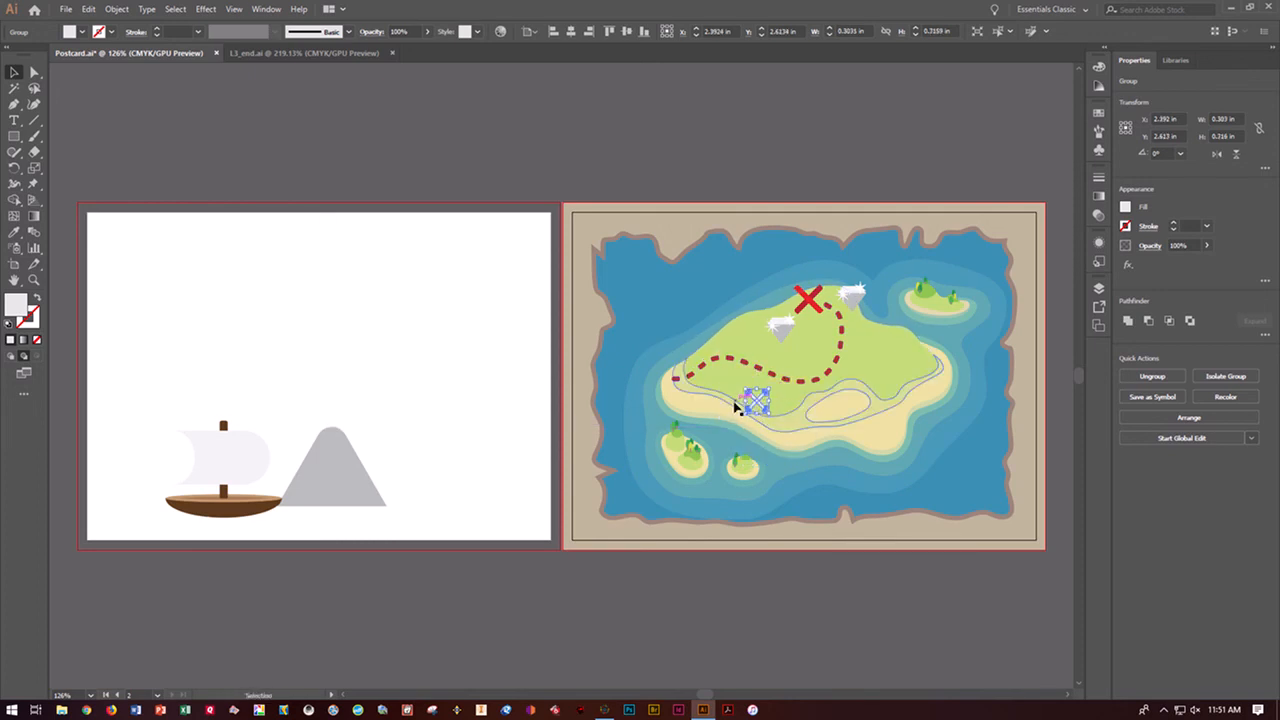
key("Left")
key("Left")
key("Left")
key("Left")
key("Left")
key("Left")
key("Left")
key("Left")
key("Left")
key("Left")
key("Left")
key("Left")
key("Left")
key("Left")
key("Left")
key("Left")
key("Left")
key("Left")
key("Left")
key("Left")
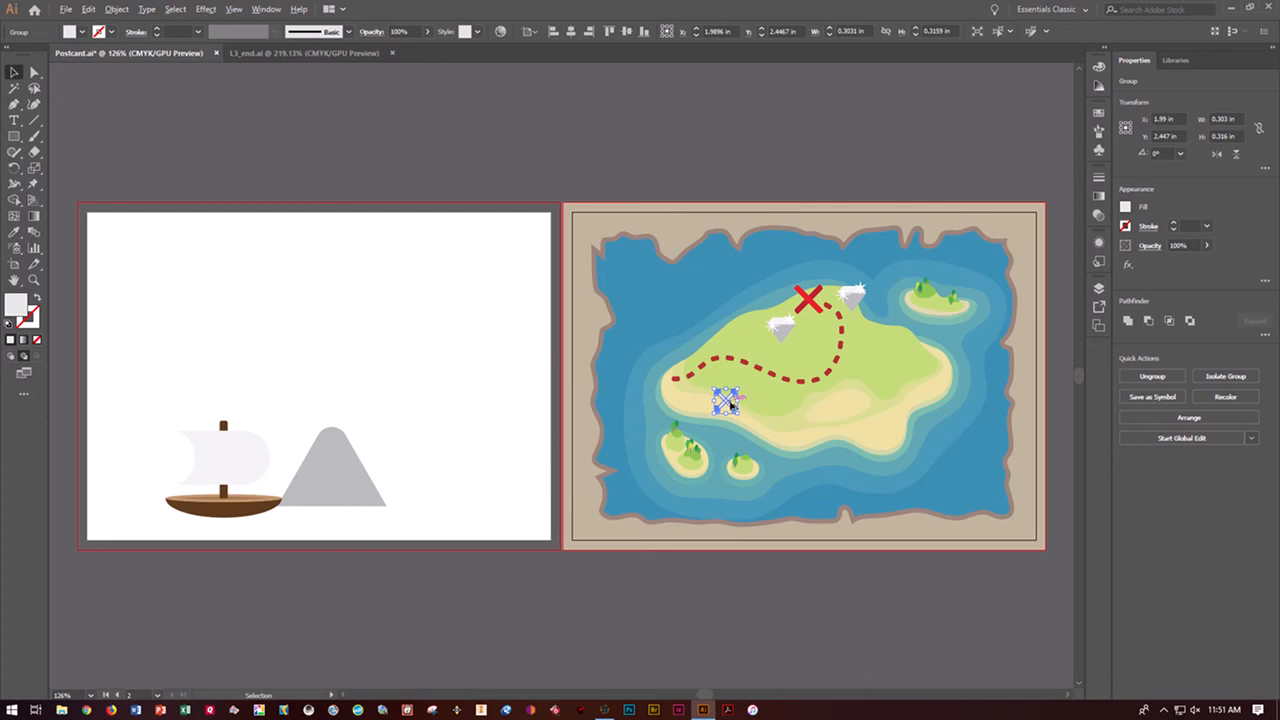
left_click_drag(731, 405, 771, 431)
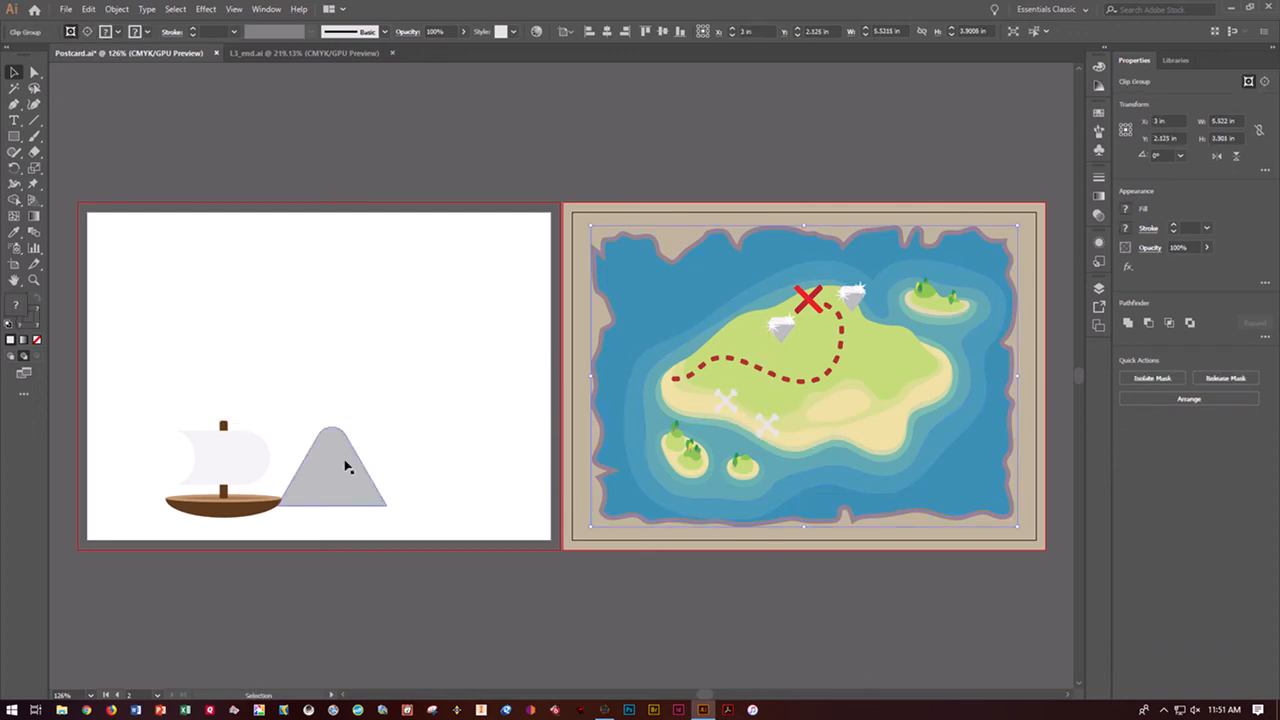
Move the sailboat into the water at the island's upper left and scale it to about 1.05 by 0.79 in
left_click(238, 472)
left_click_drag(238, 472, 682, 308)
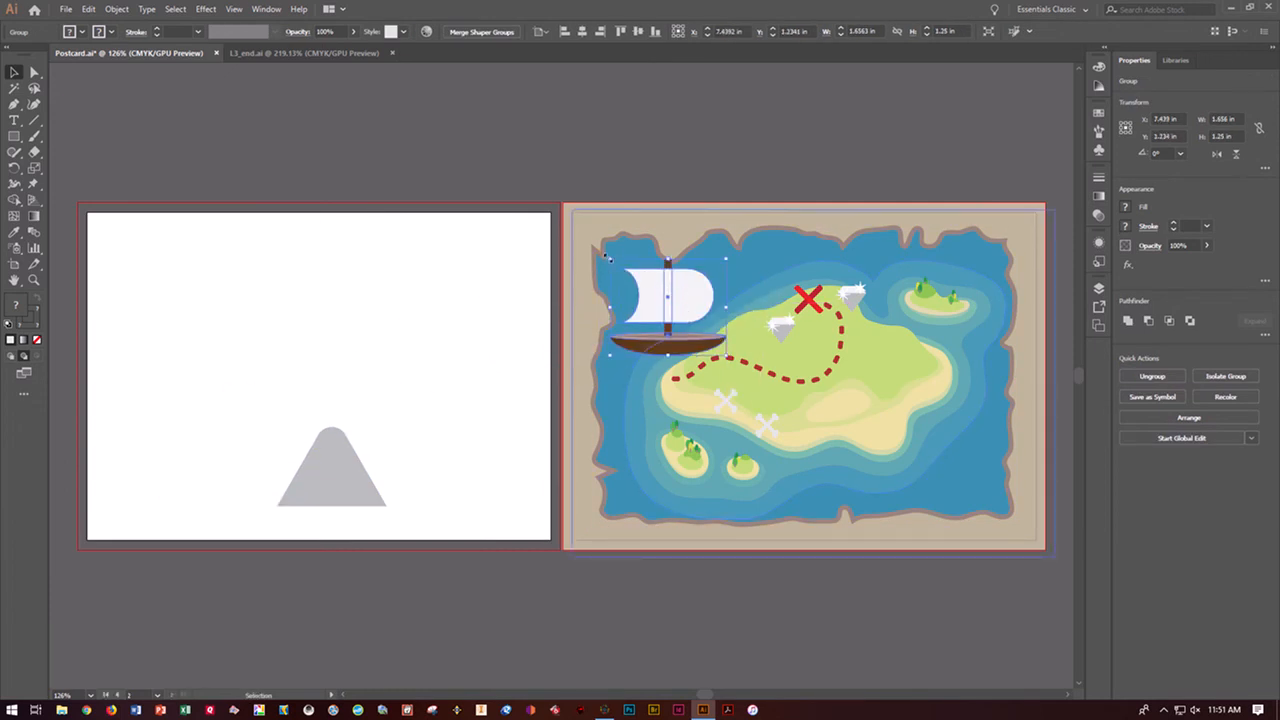
mouse_move(606, 257)
left_mouse_down()
mouse_move(697, 327)
mouse_move(618, 272)
left_mouse_up()
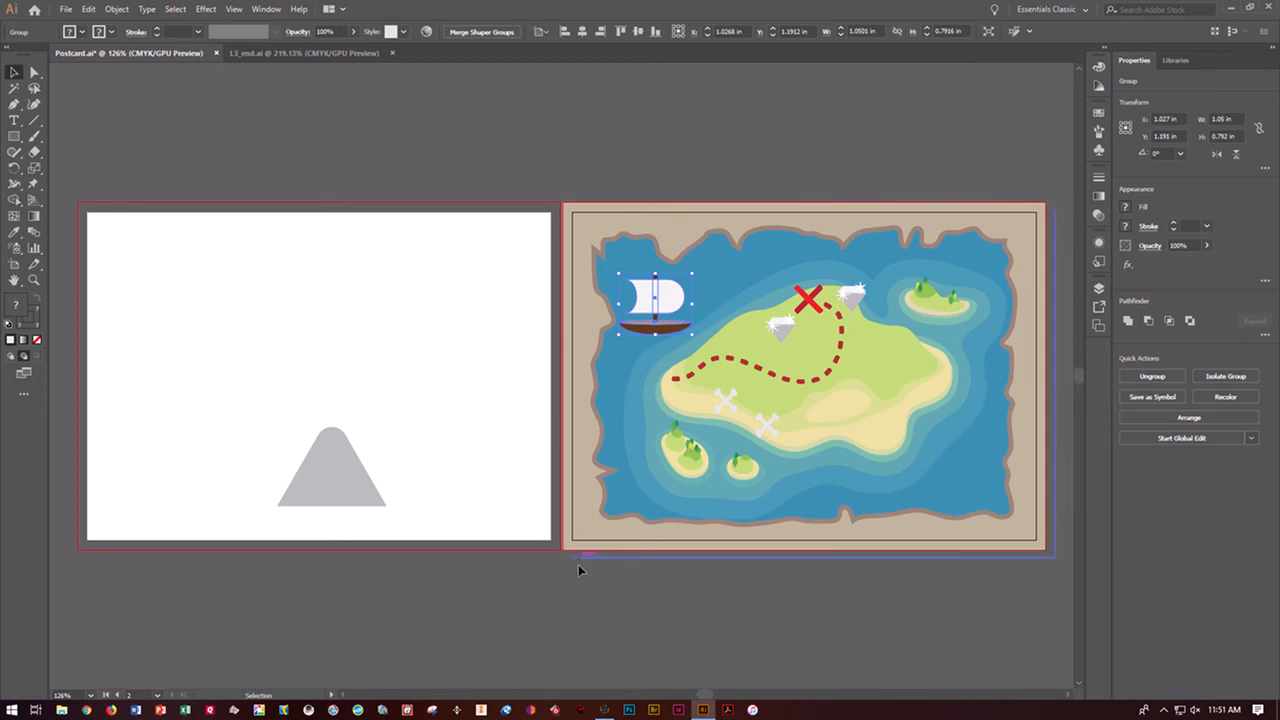
left_click(492, 637)
Move the gray mountain onto the island's right side, scale it to about 1 in wide, and fill it with brown
left_click(334, 480)
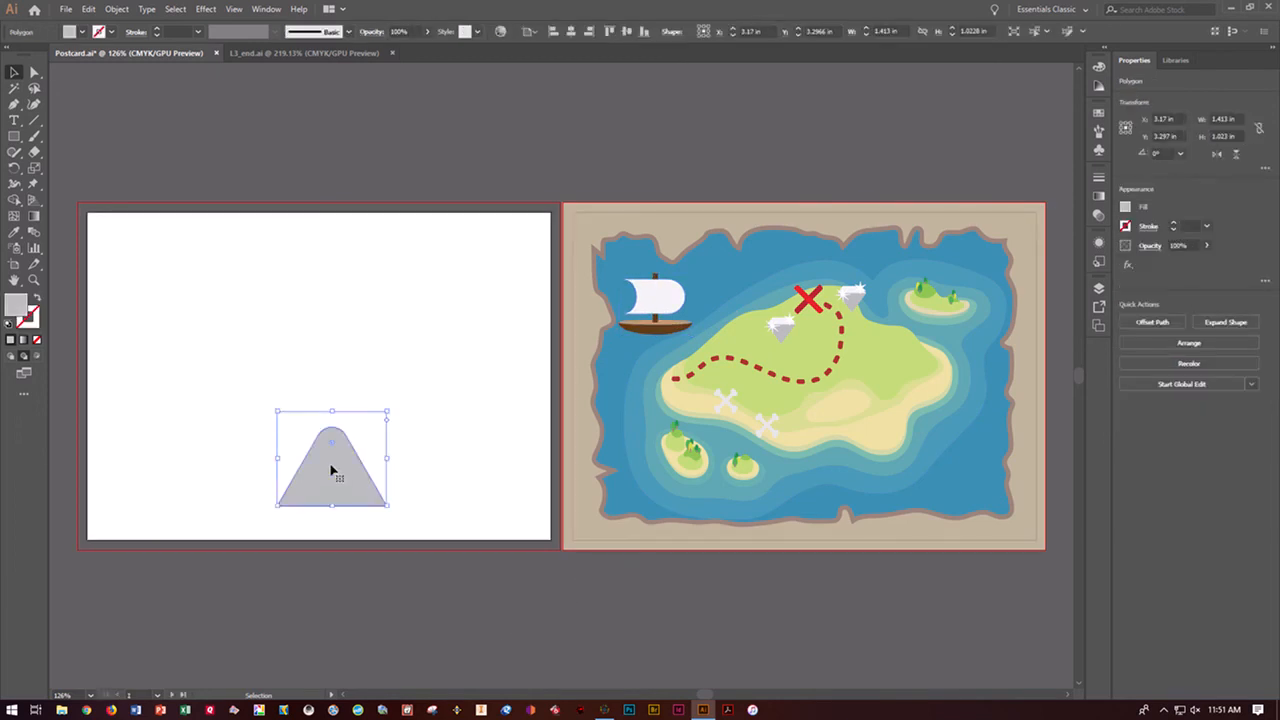
left_click_drag(332, 470, 907, 374)
left_click_drag(851, 409, 925, 358)
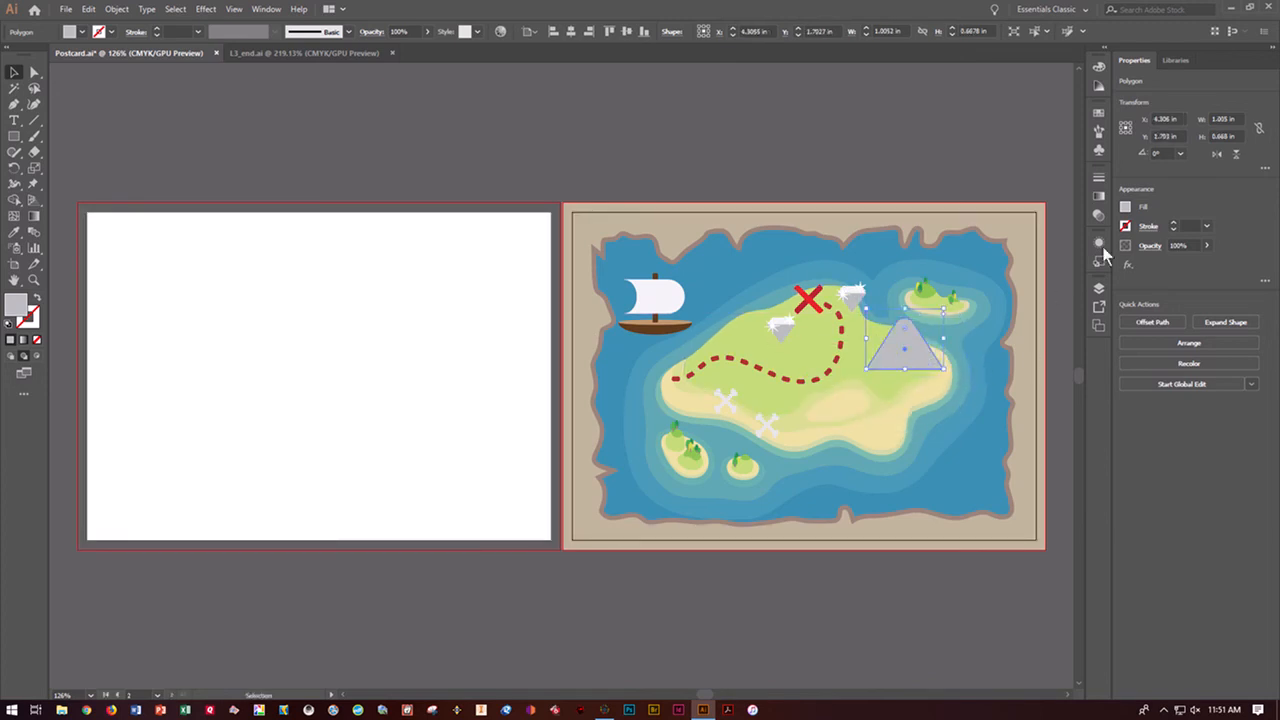
left_click(1125, 206)
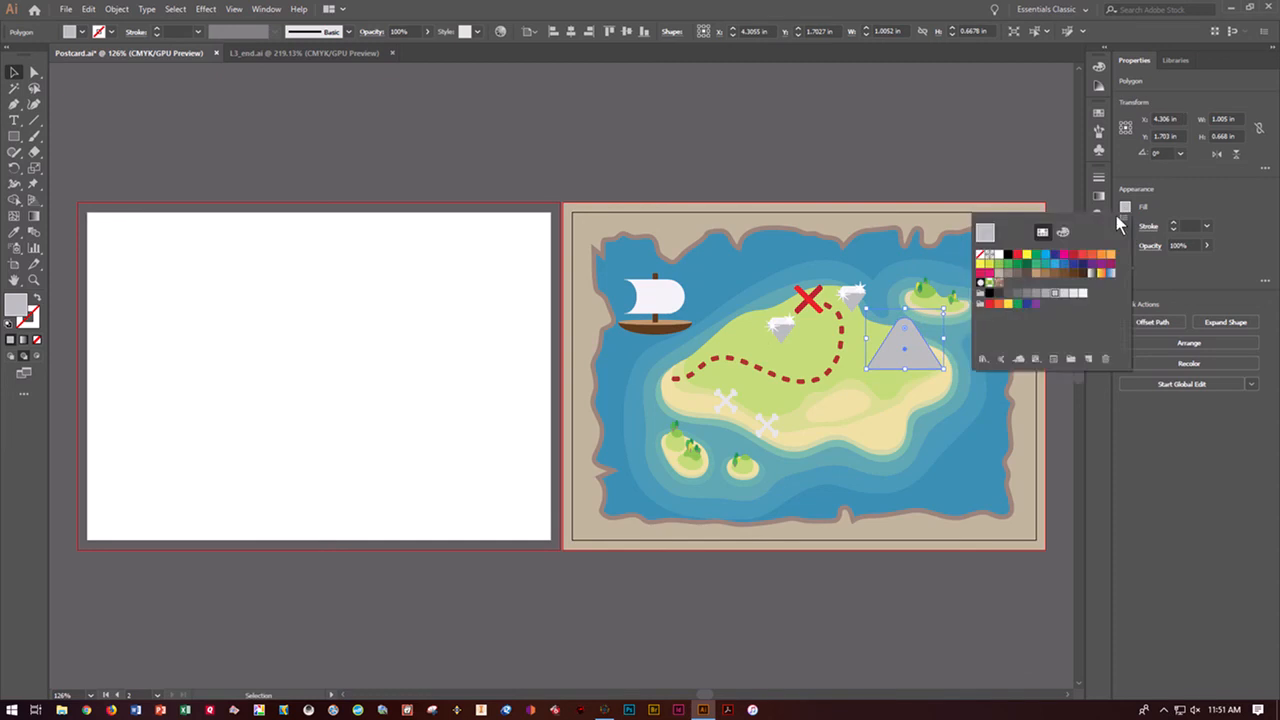
left_click(1045, 265)
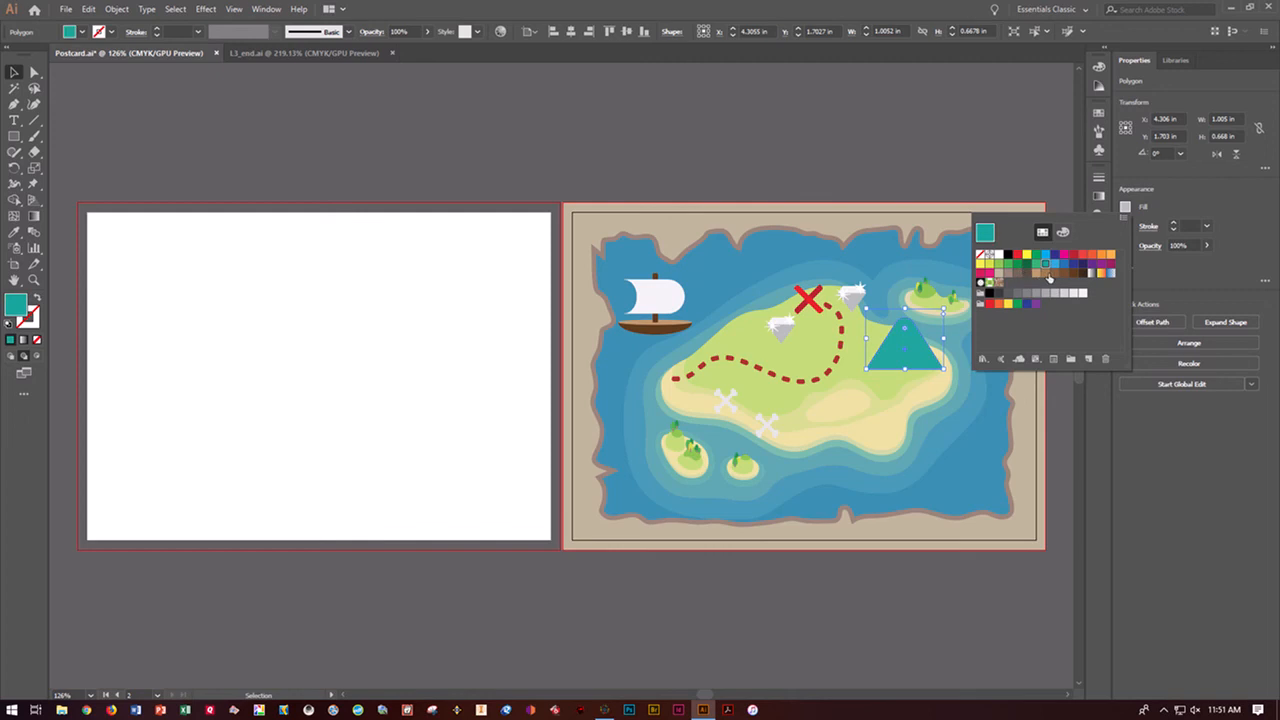
left_click(1046, 273)
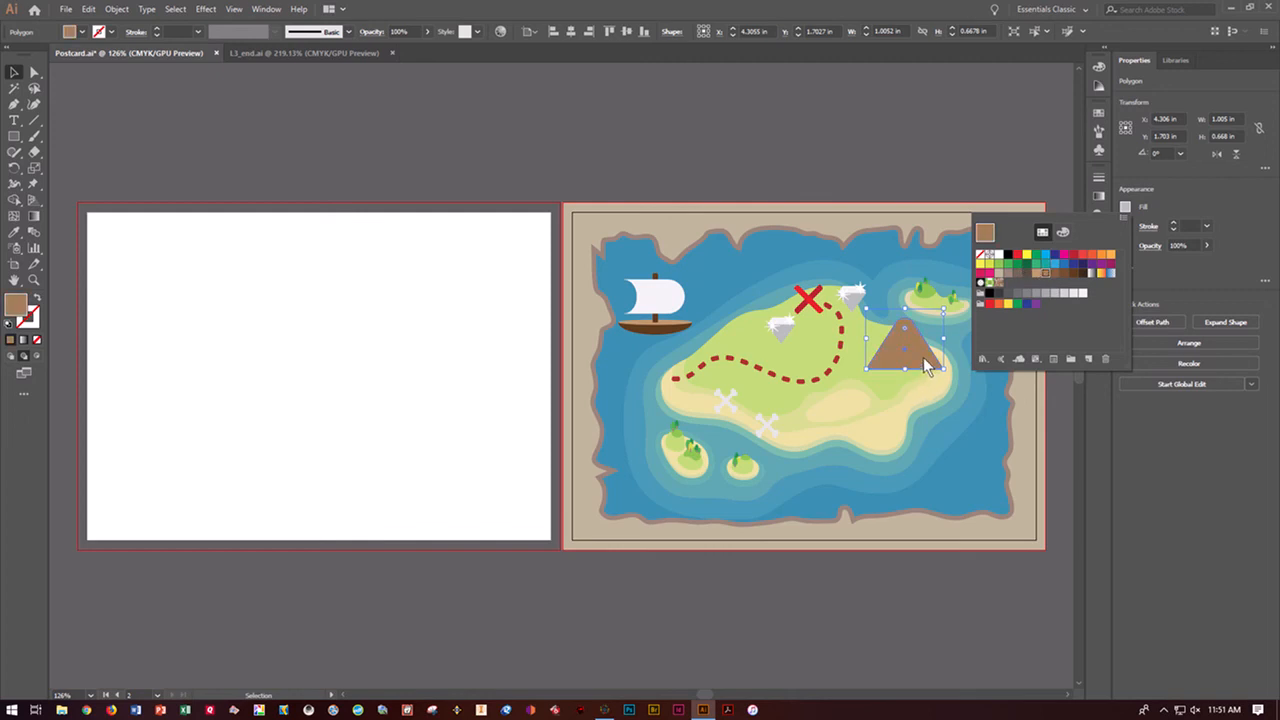
left_click(927, 362)
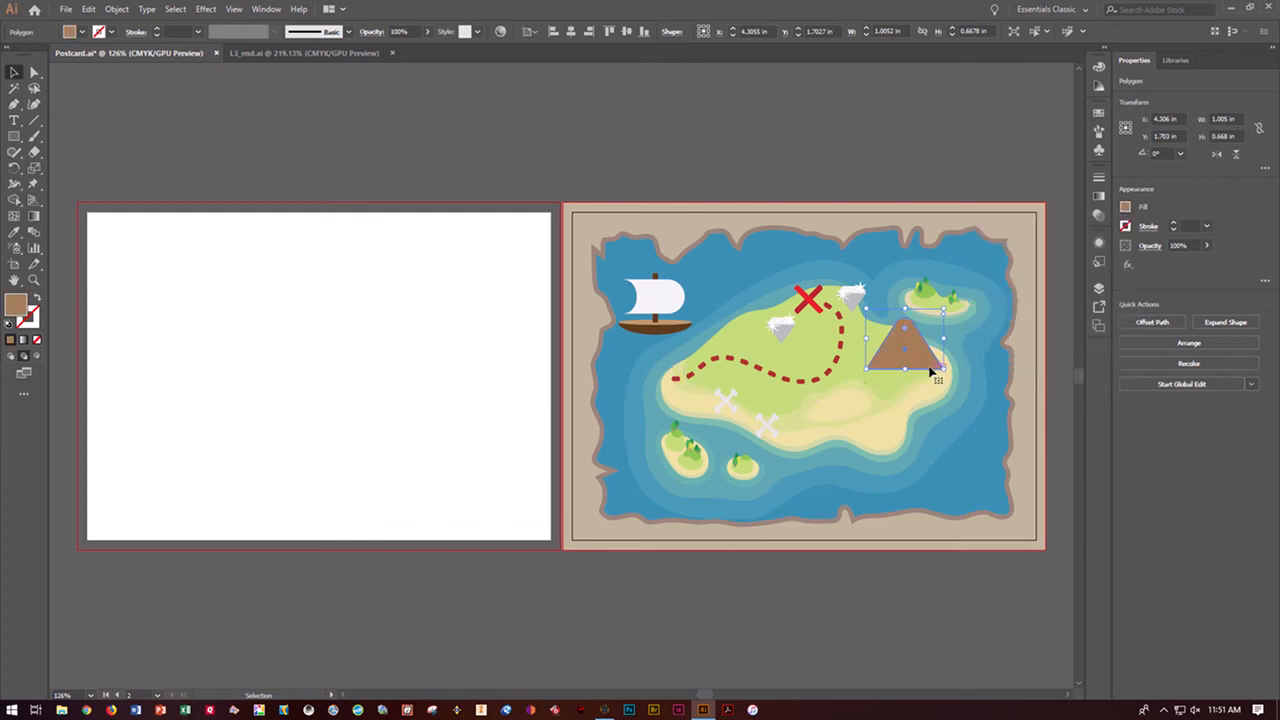
Duplicate the mountain, scale the copy to about 0.69 in wide, fill it with tan, and overlap it on the original's lower right
left_click_drag(925, 363, 906, 381)
left_click_drag(906, 331, 914, 338)
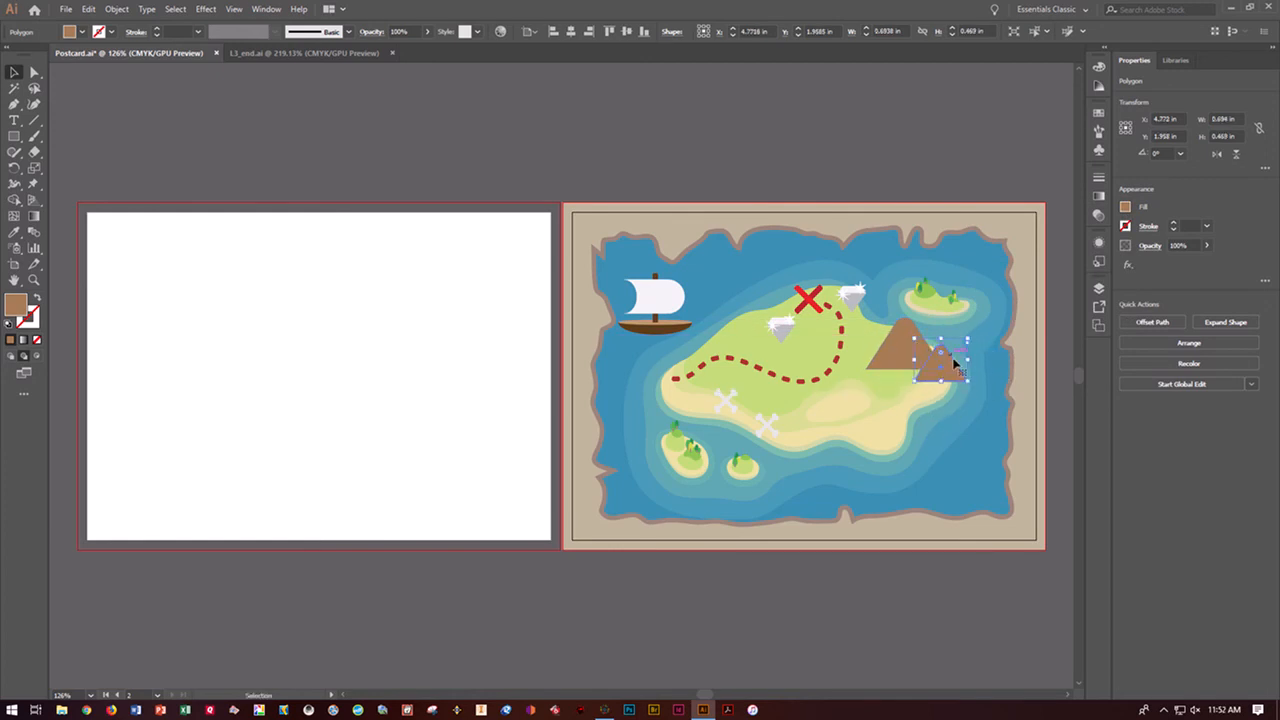
left_click(1122, 212)
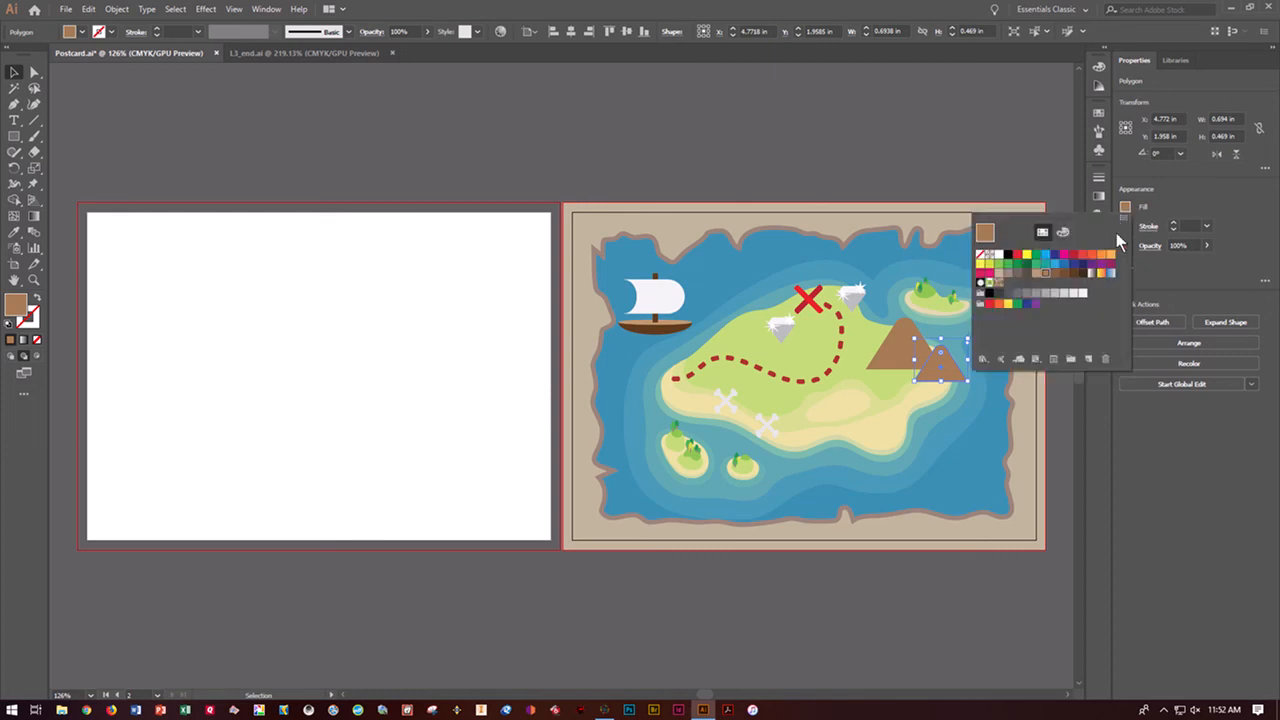
left_click(999, 273)
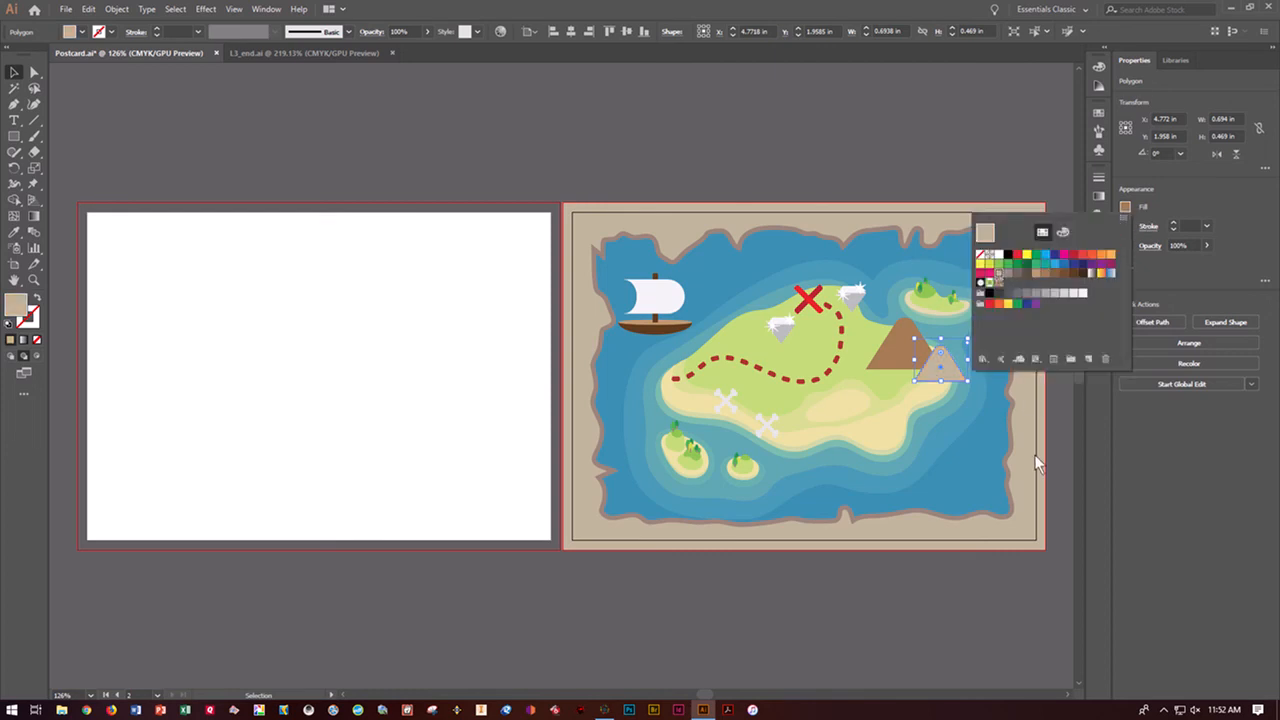
left_click_drag(952, 377, 933, 376)
left_click(1049, 428)
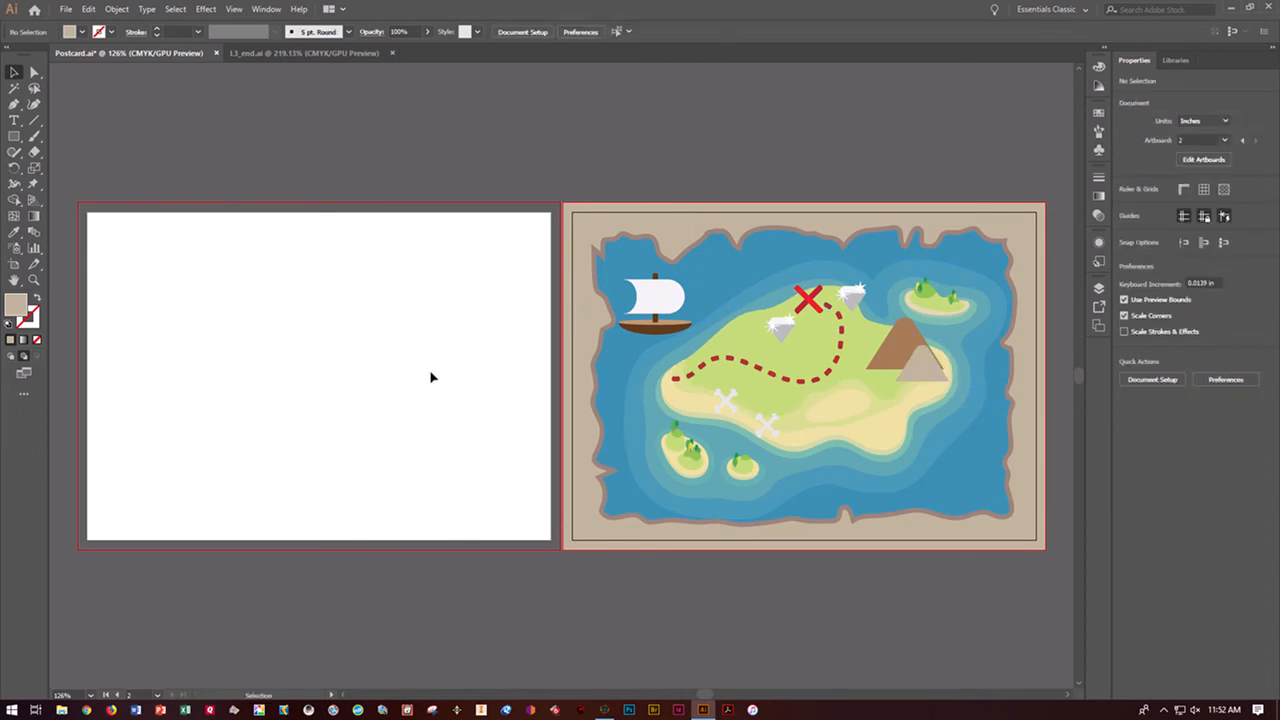
Delete the empty Artboard 1, keeping only the artboard that holds the treasure map
left_click(489, 401)
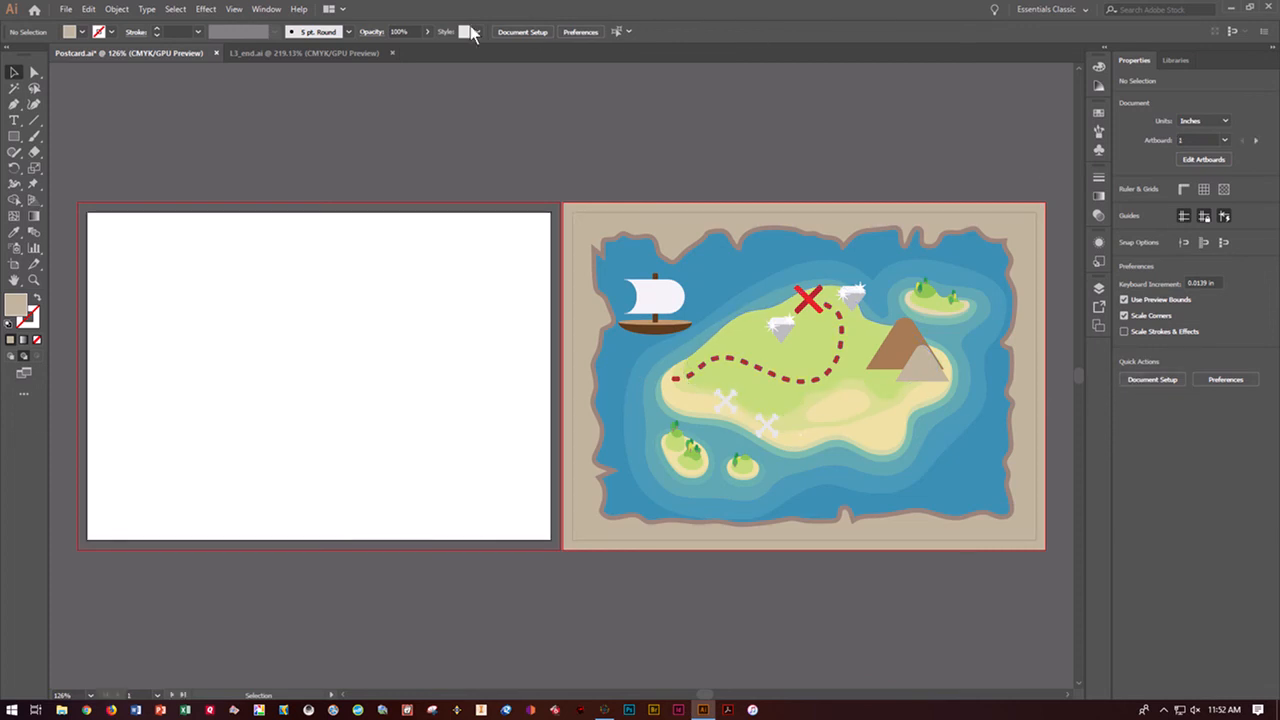
left_click(266, 10)
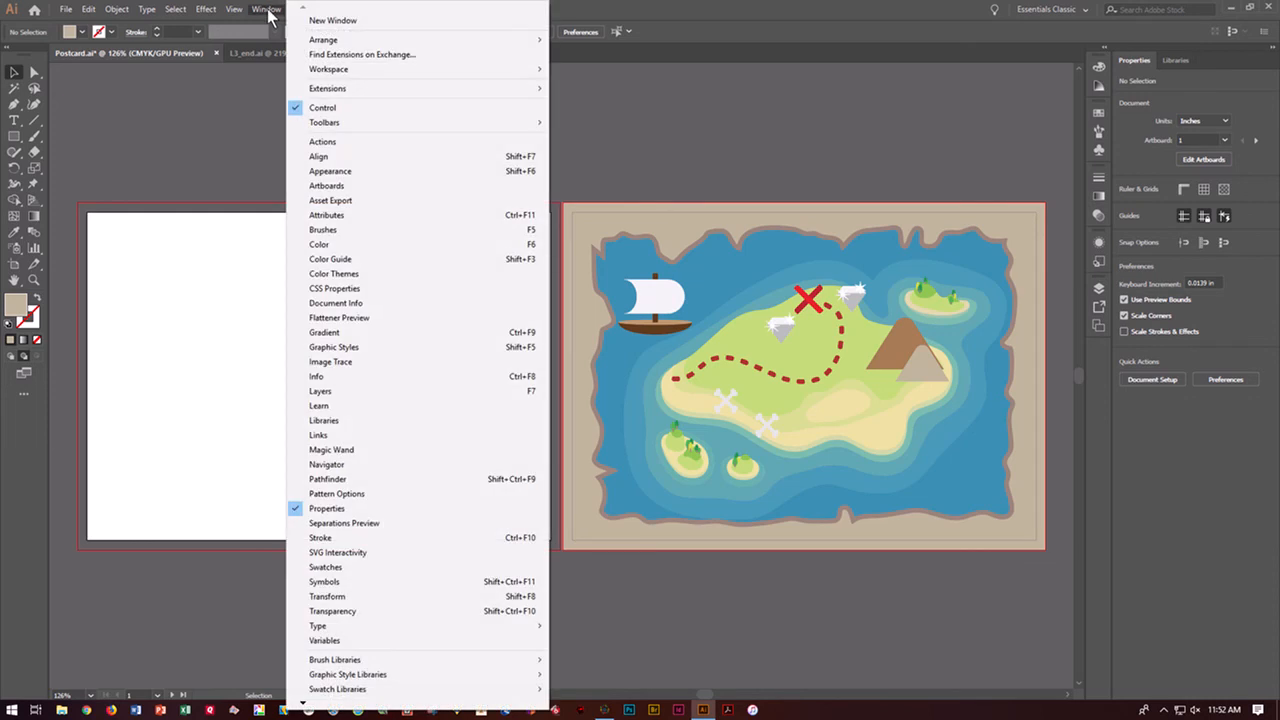
left_click(334, 186)
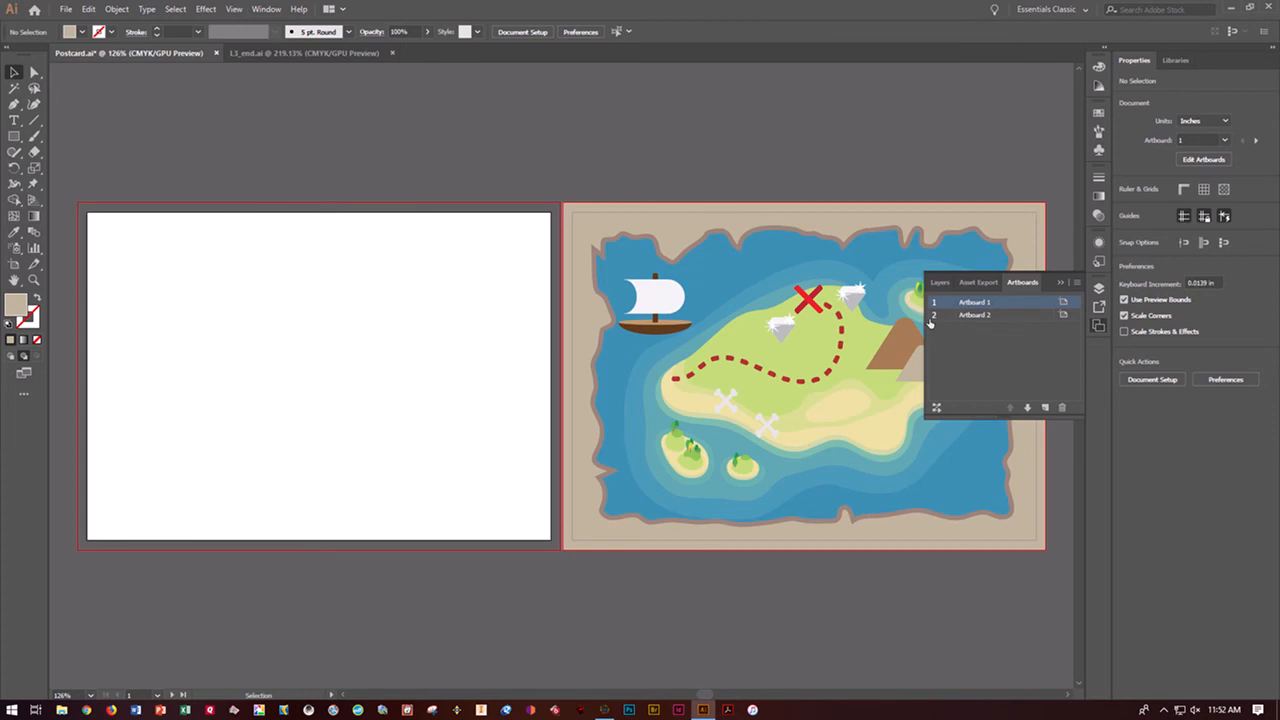
double_click(979, 304)
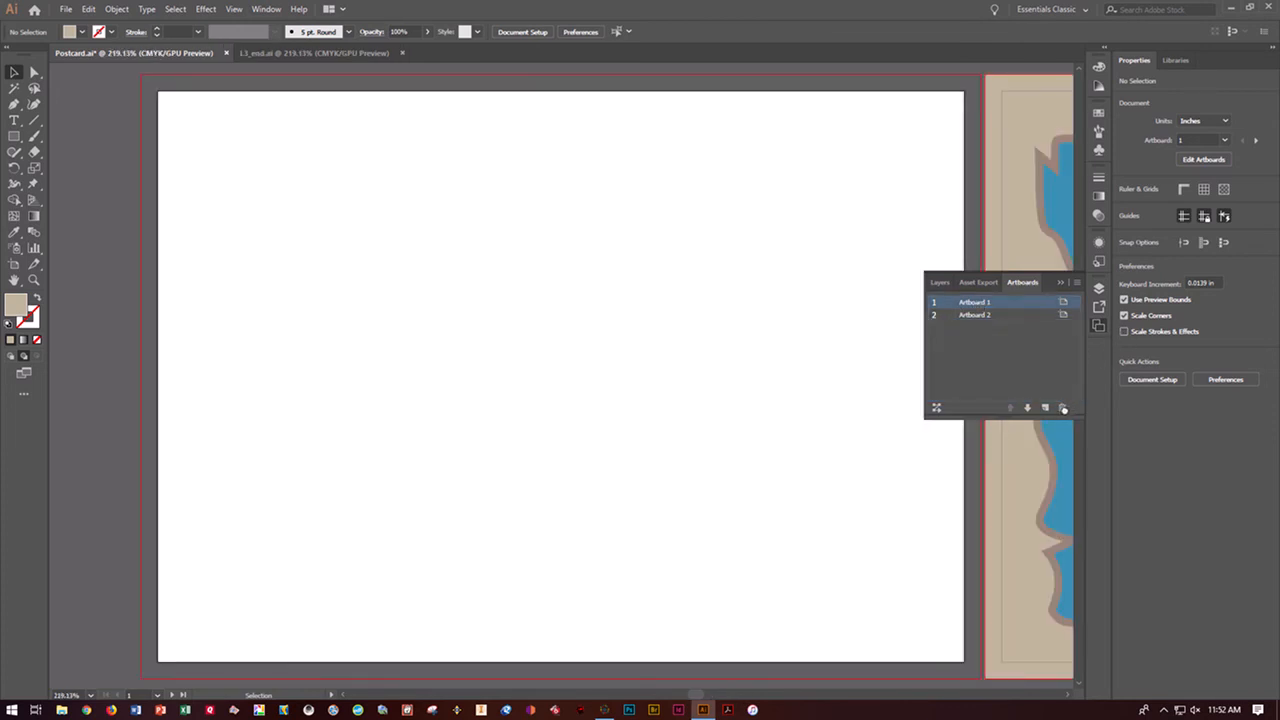
left_click(1062, 408)
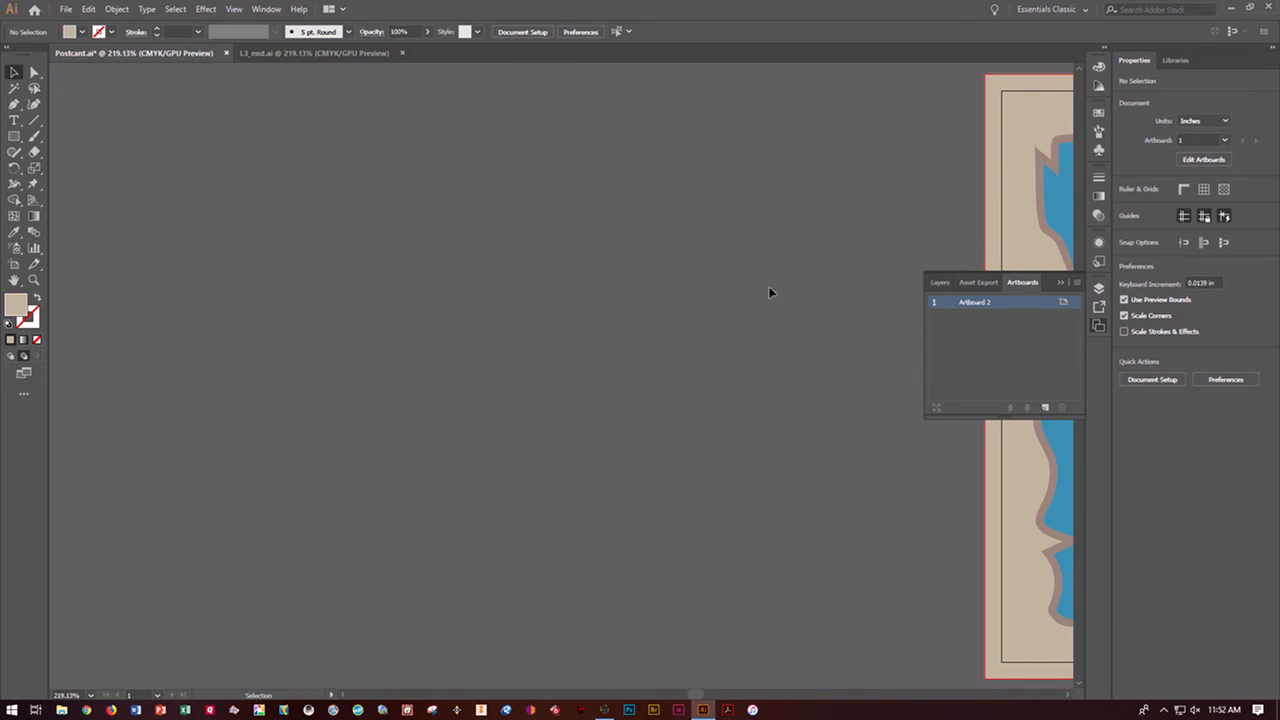
left_click(1060, 284)
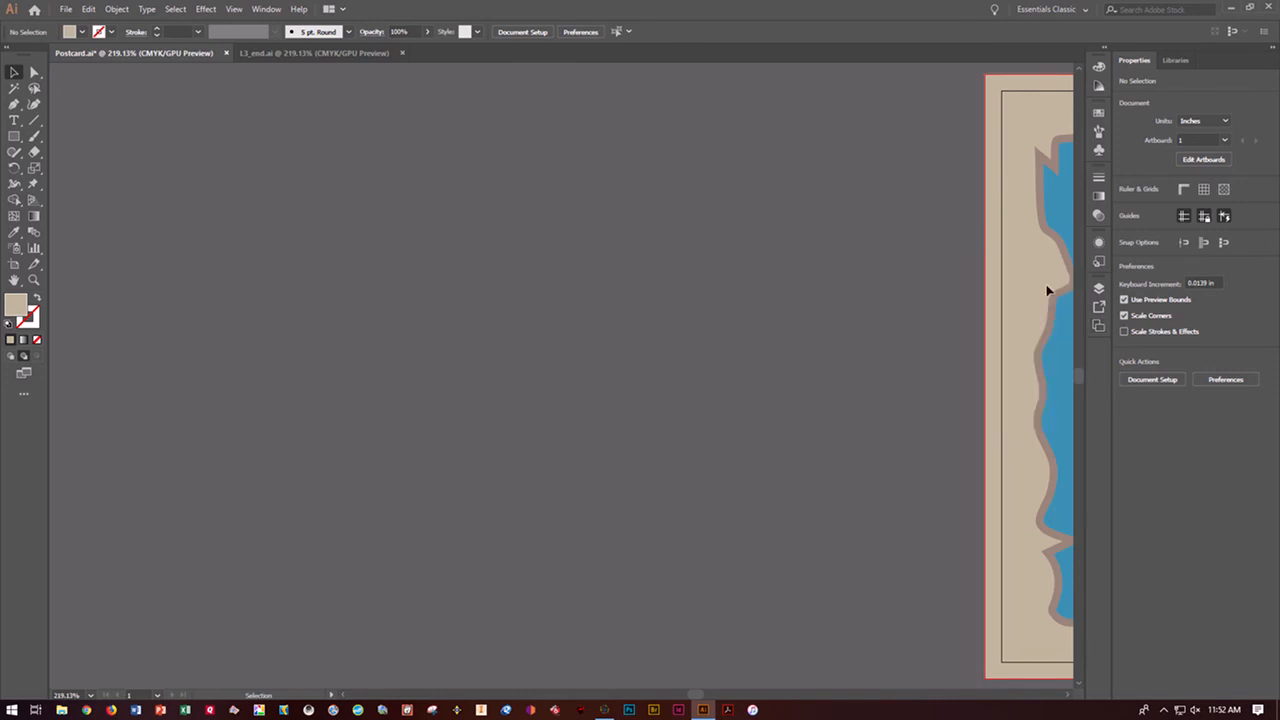
Fit the remaining treasure-map artboard in the window to view the whole postcard
key("ctrl+minus")
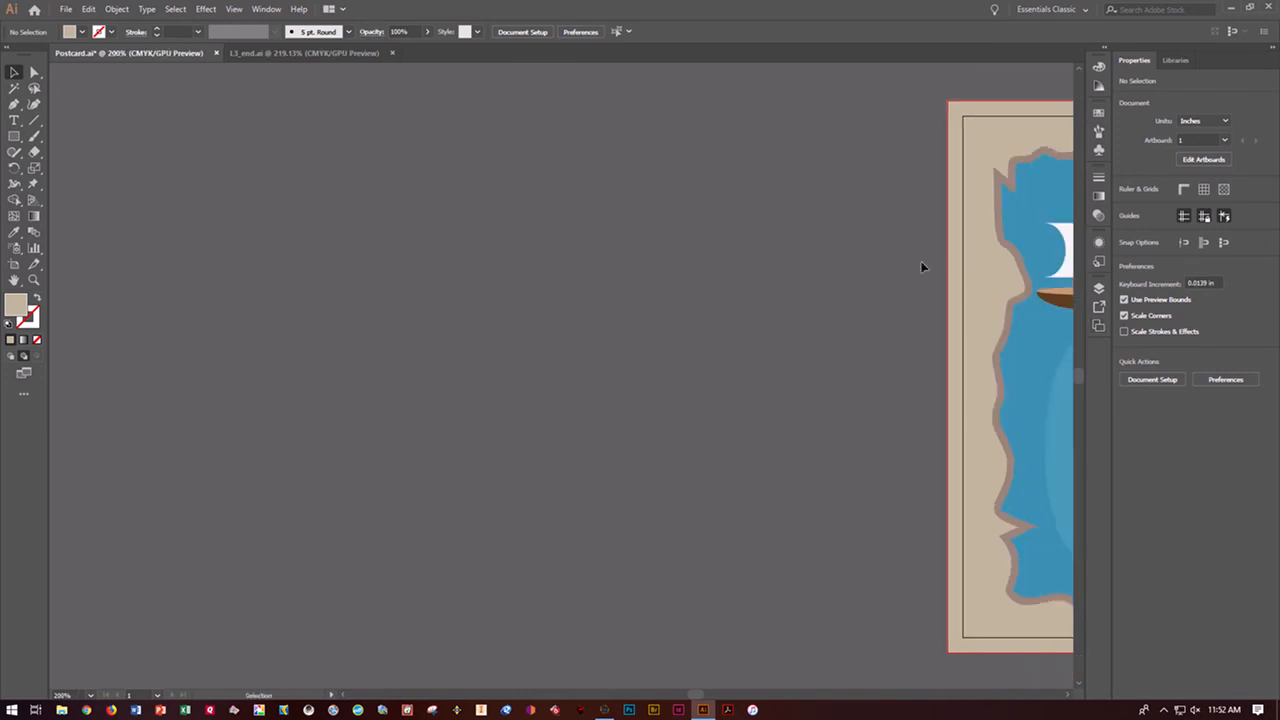
left_click(234, 9)
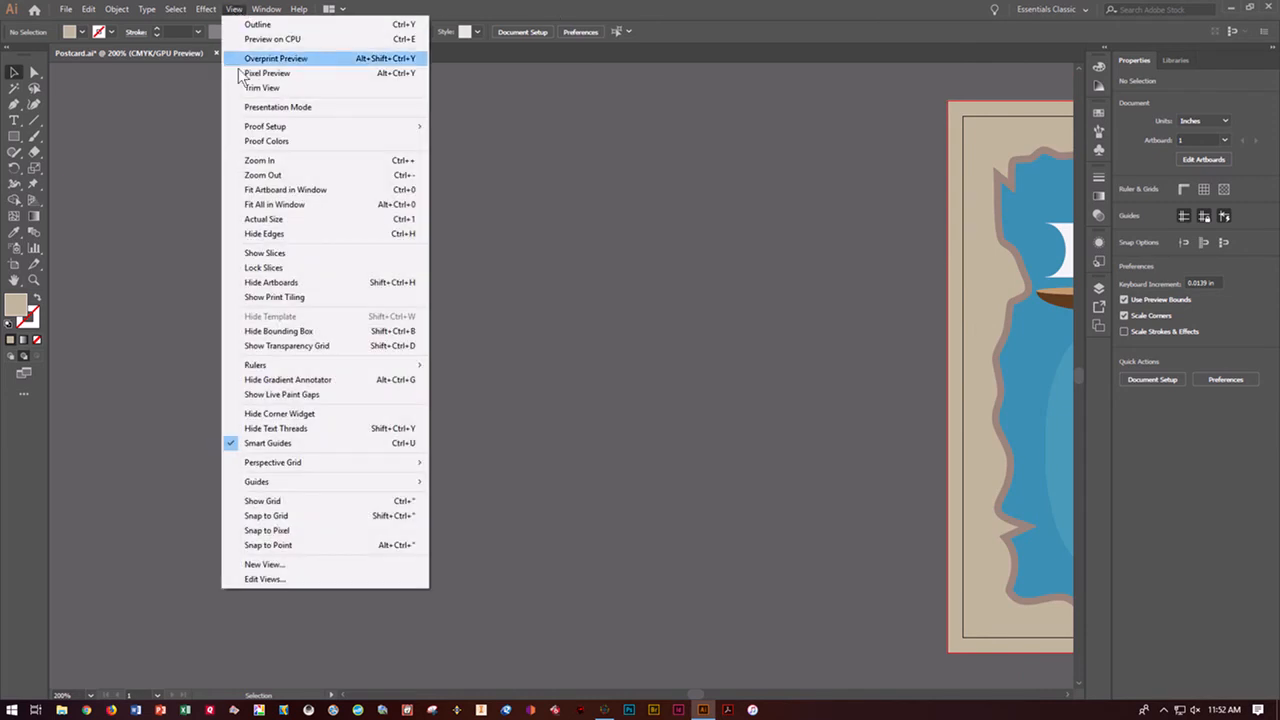
left_click(285, 191)
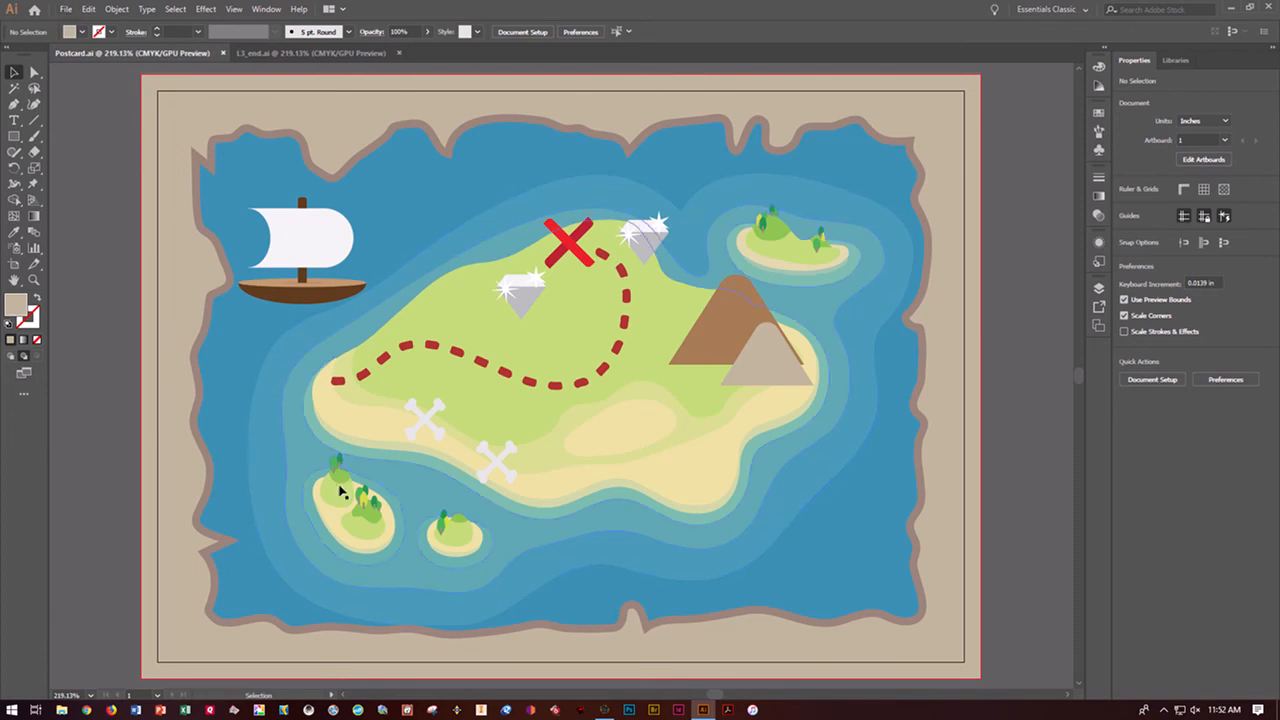
mouse_move(606, 712)
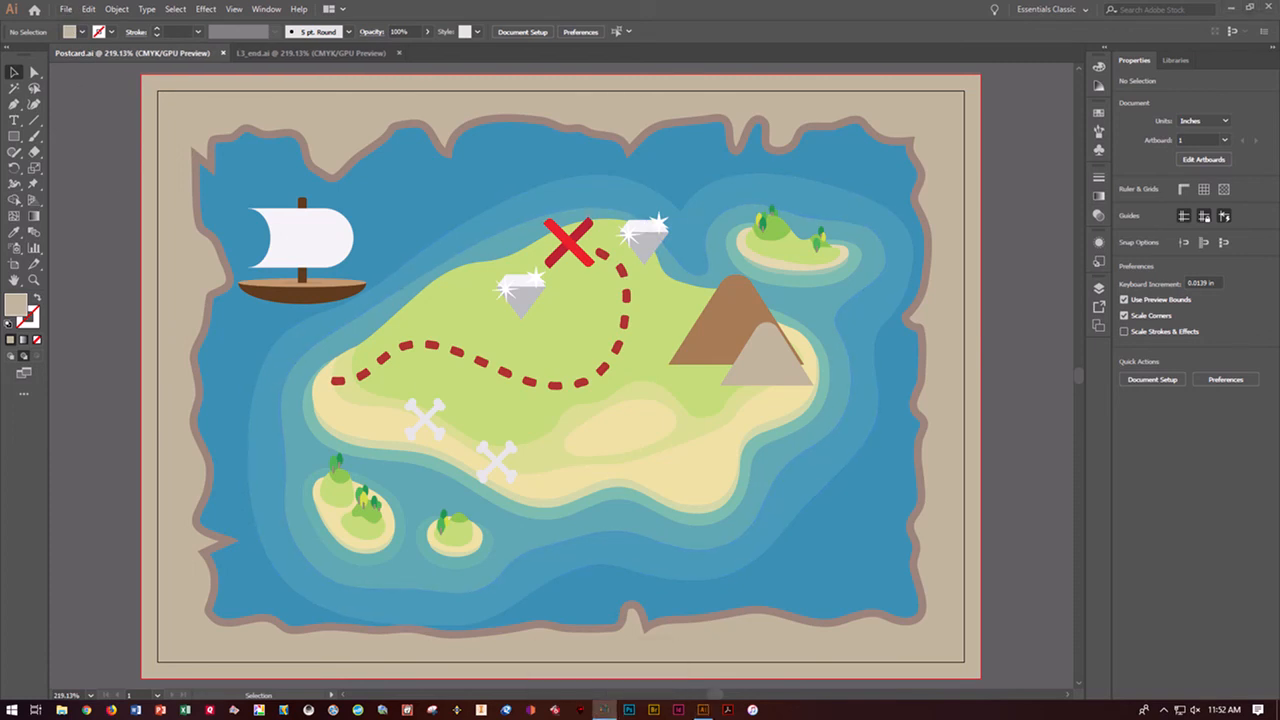